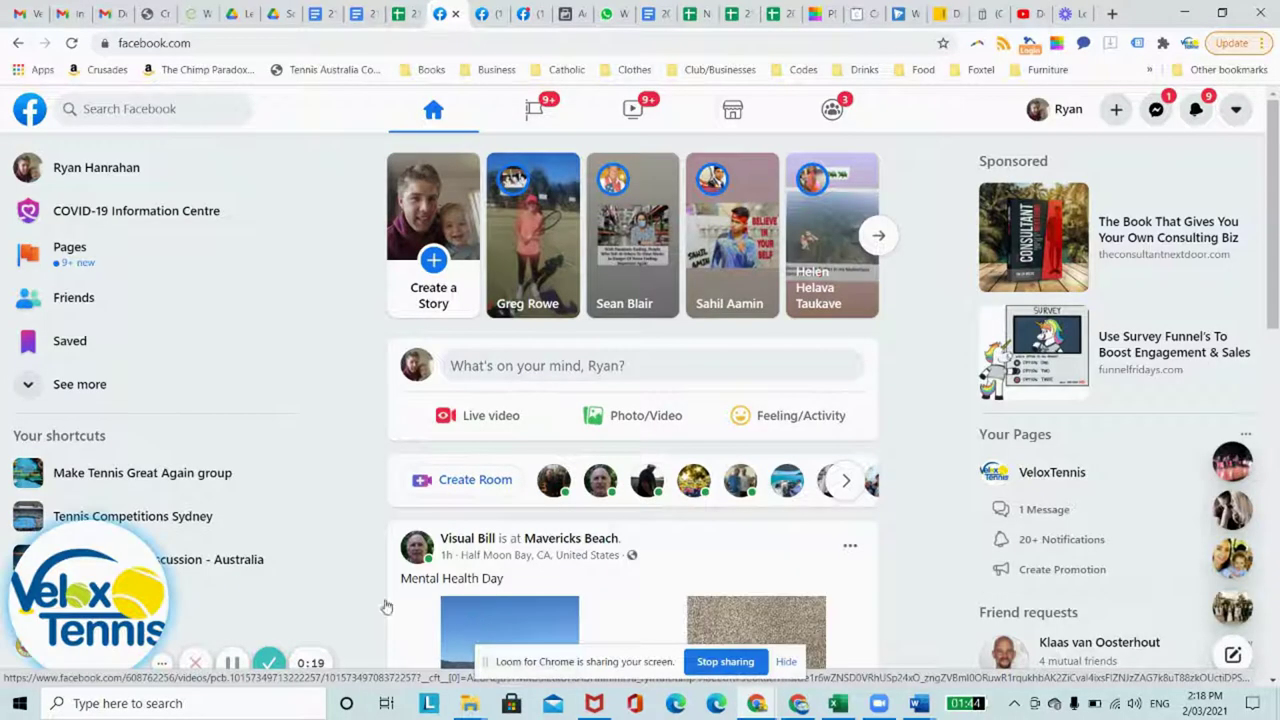
click(207, 43)
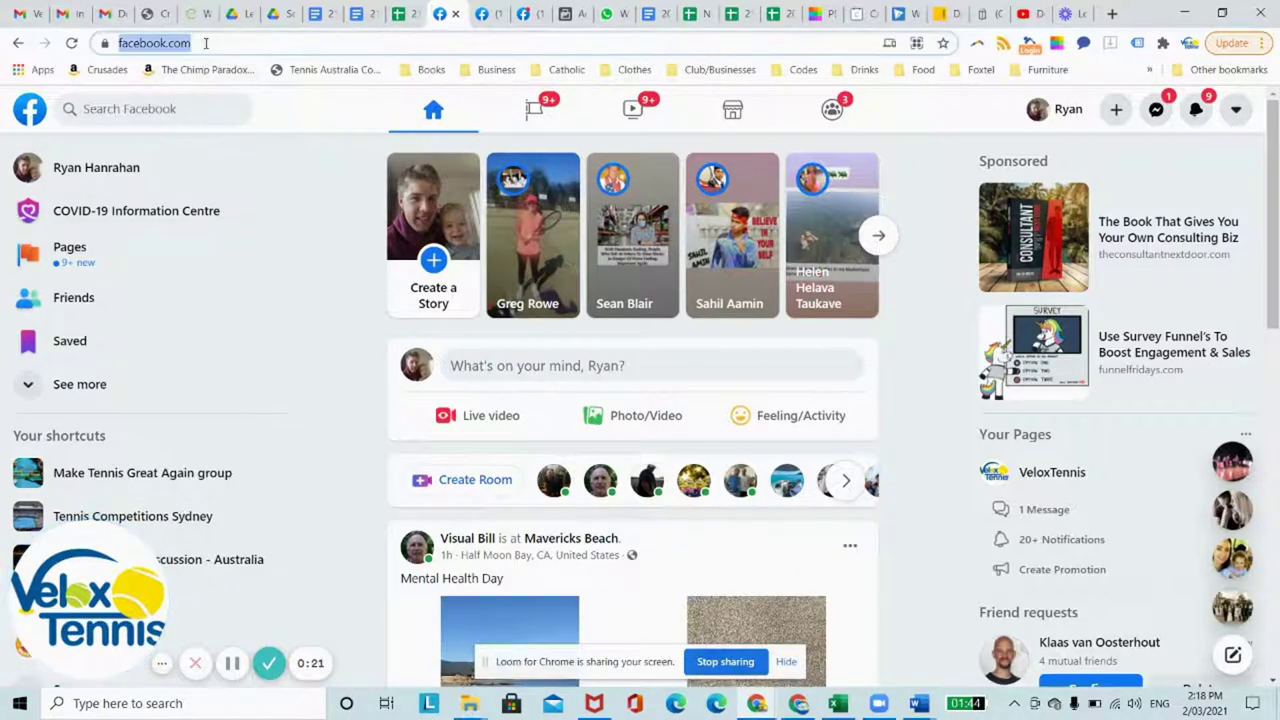
text(www.face)
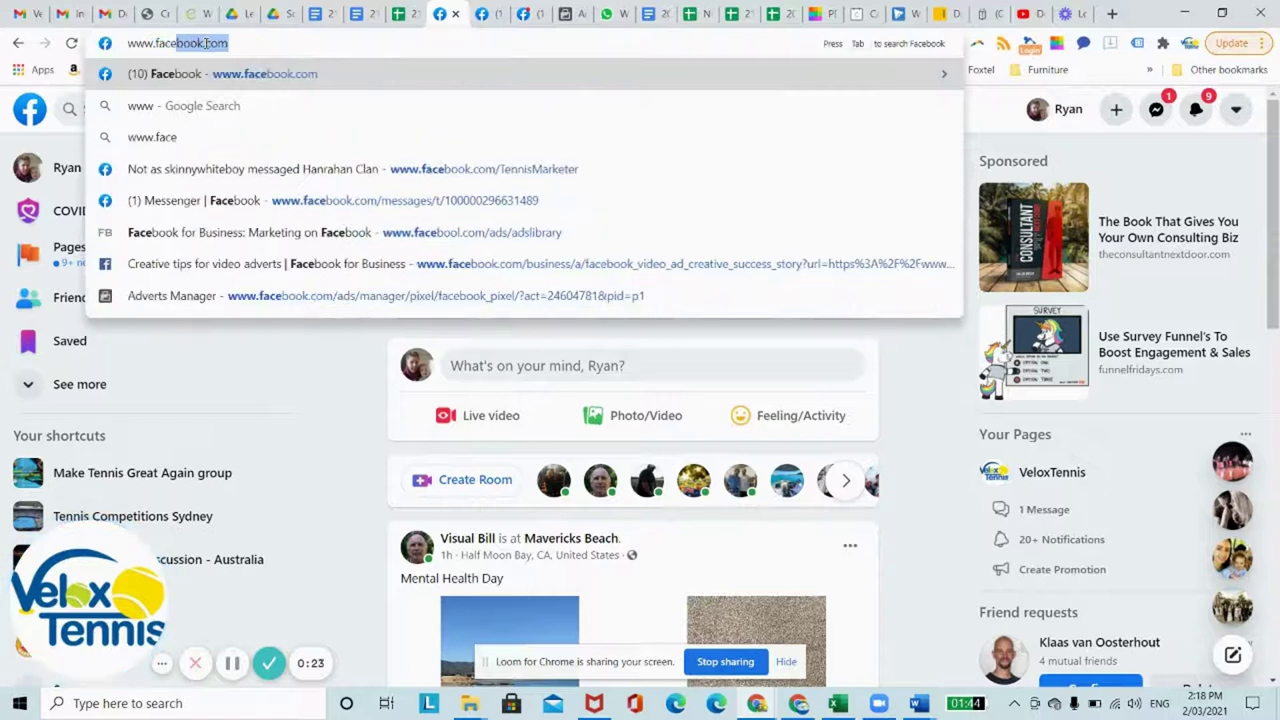
key(Return)
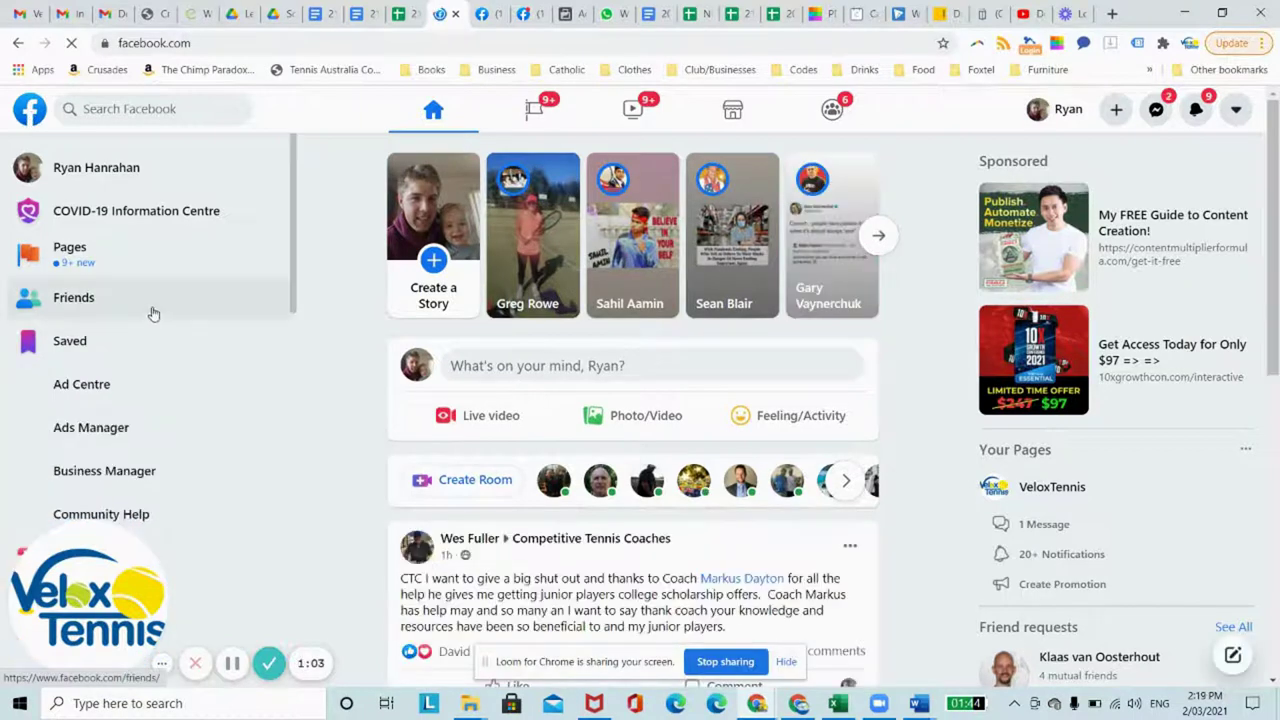
Open Ads Manager in a new tab and switch to the business ad account
scroll(174, 288, down, 1)
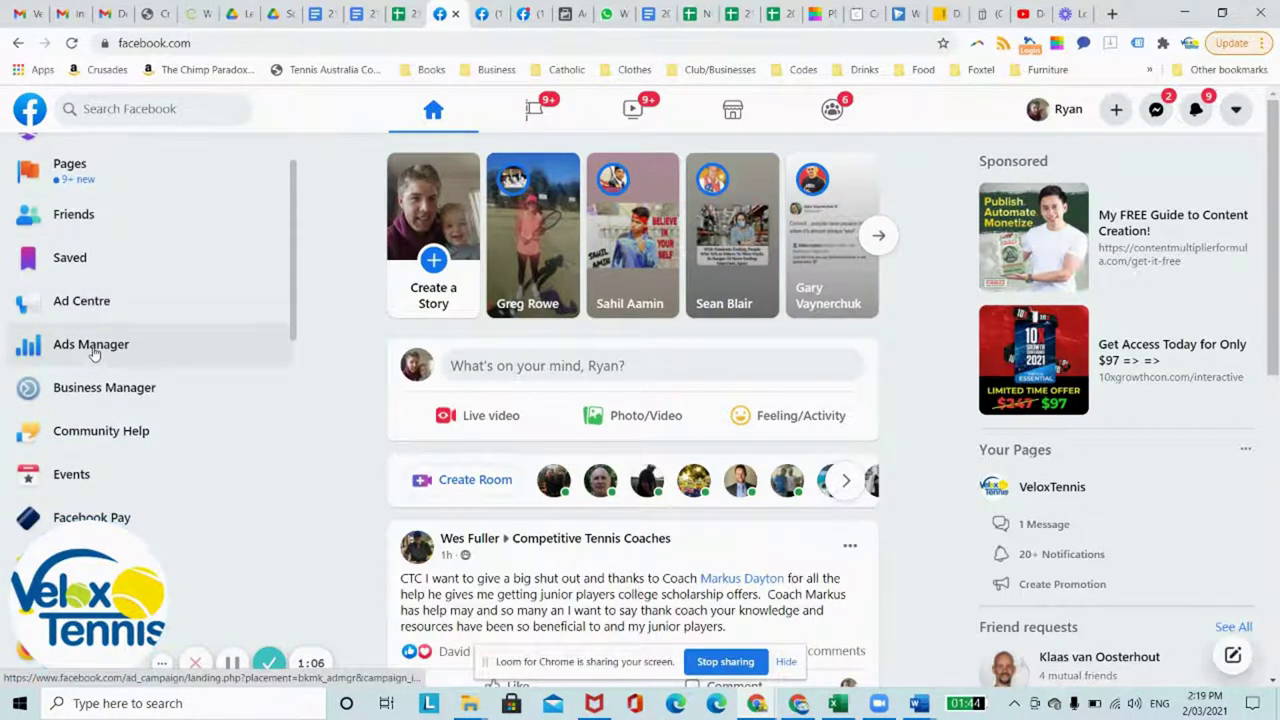
right_click(93, 352)
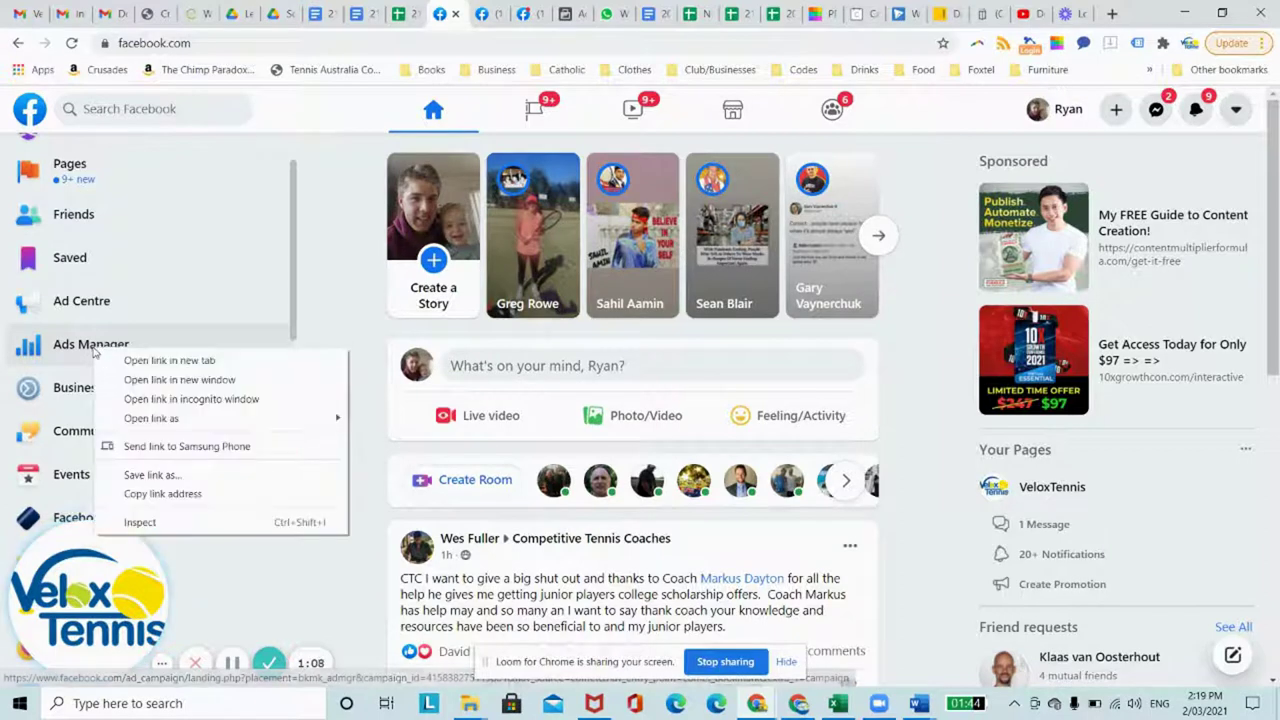
click(149, 362)
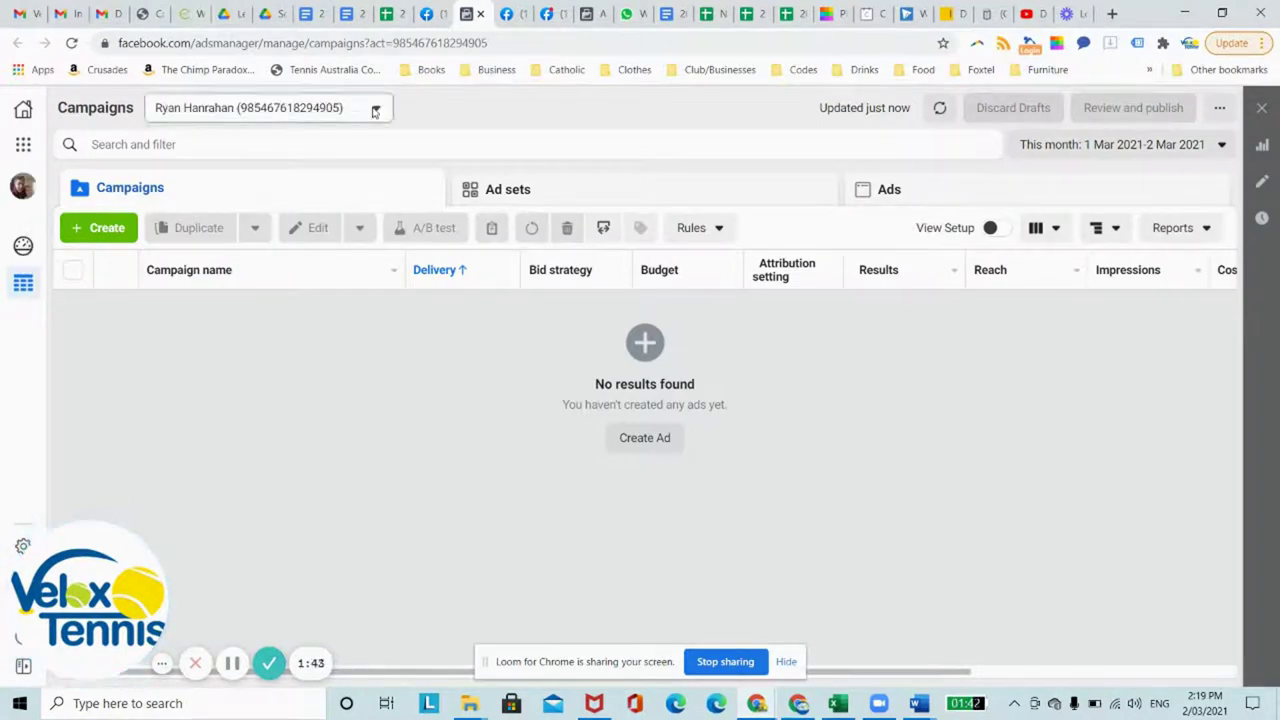
click(290, 107)
click(293, 229)
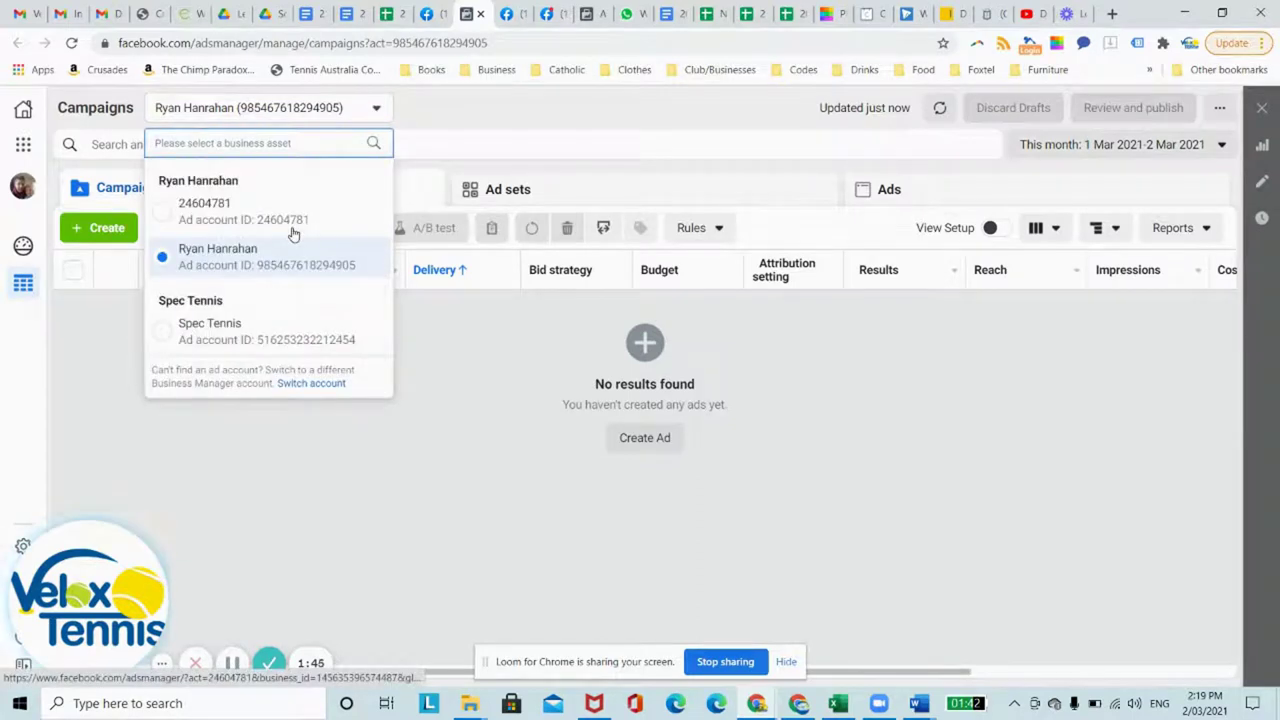
click(258, 212)
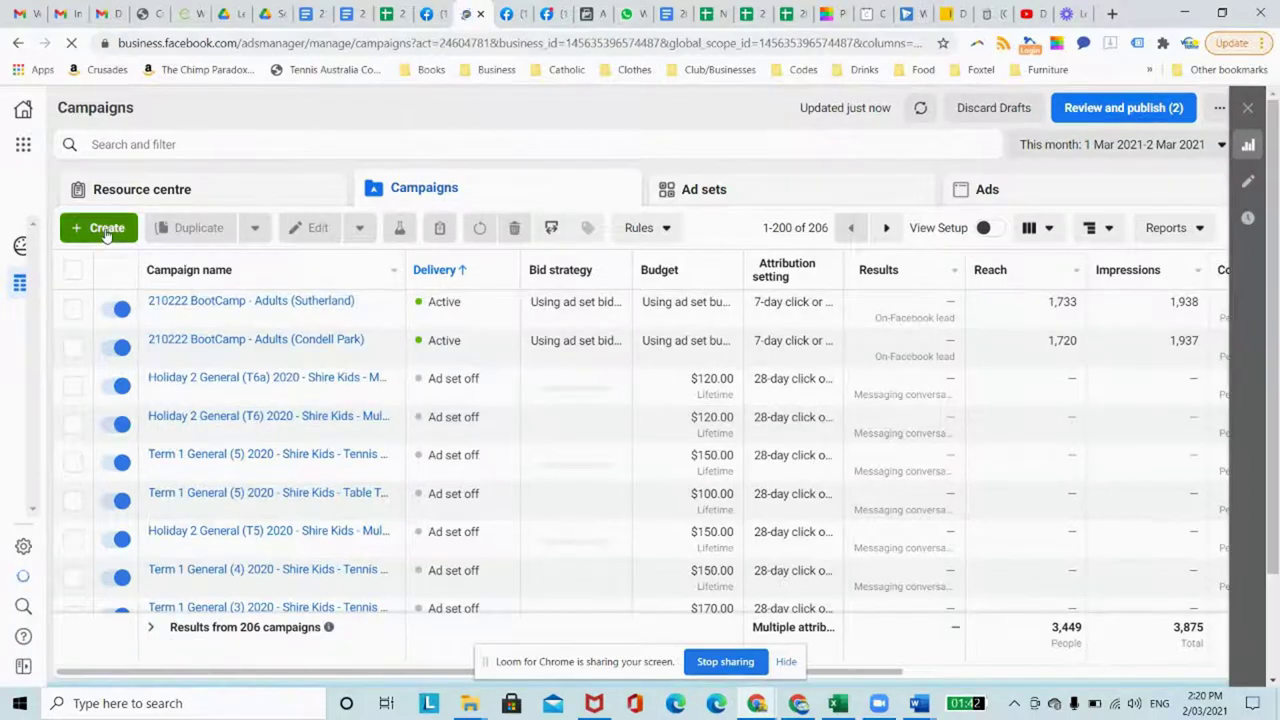
Create a new campaign with the Lead Generation objective
click(107, 229)
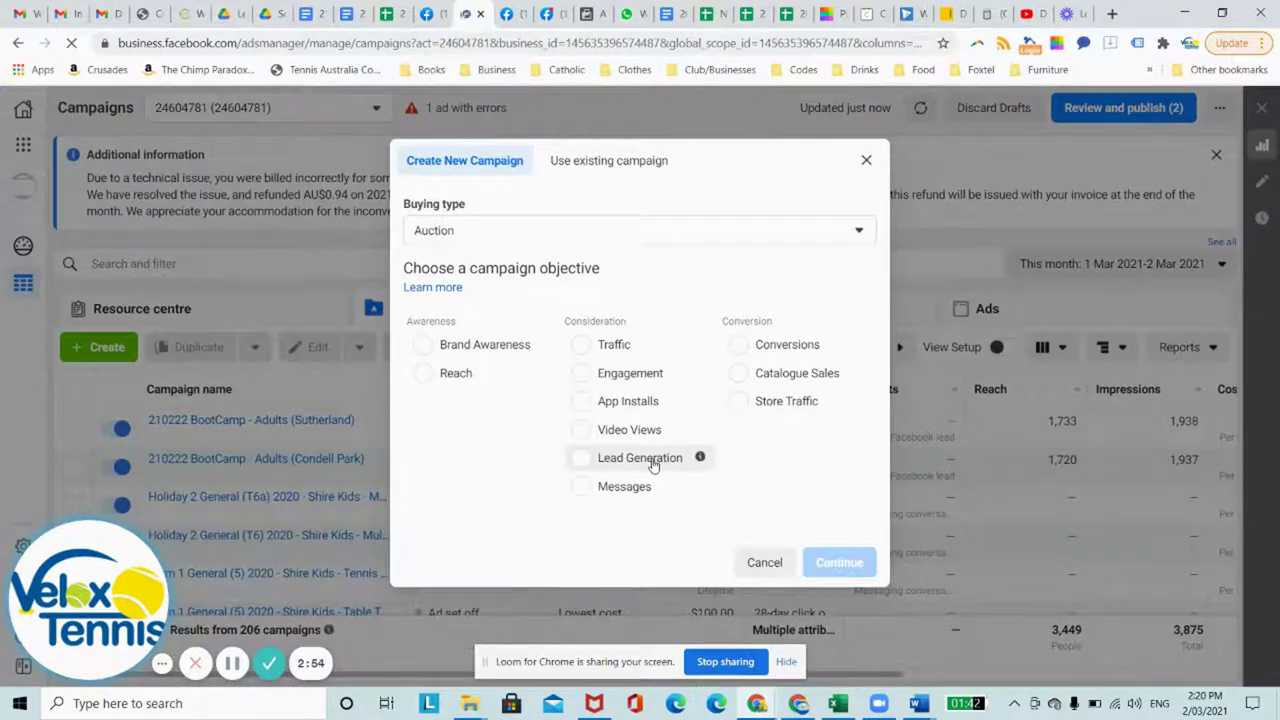
click(640, 458)
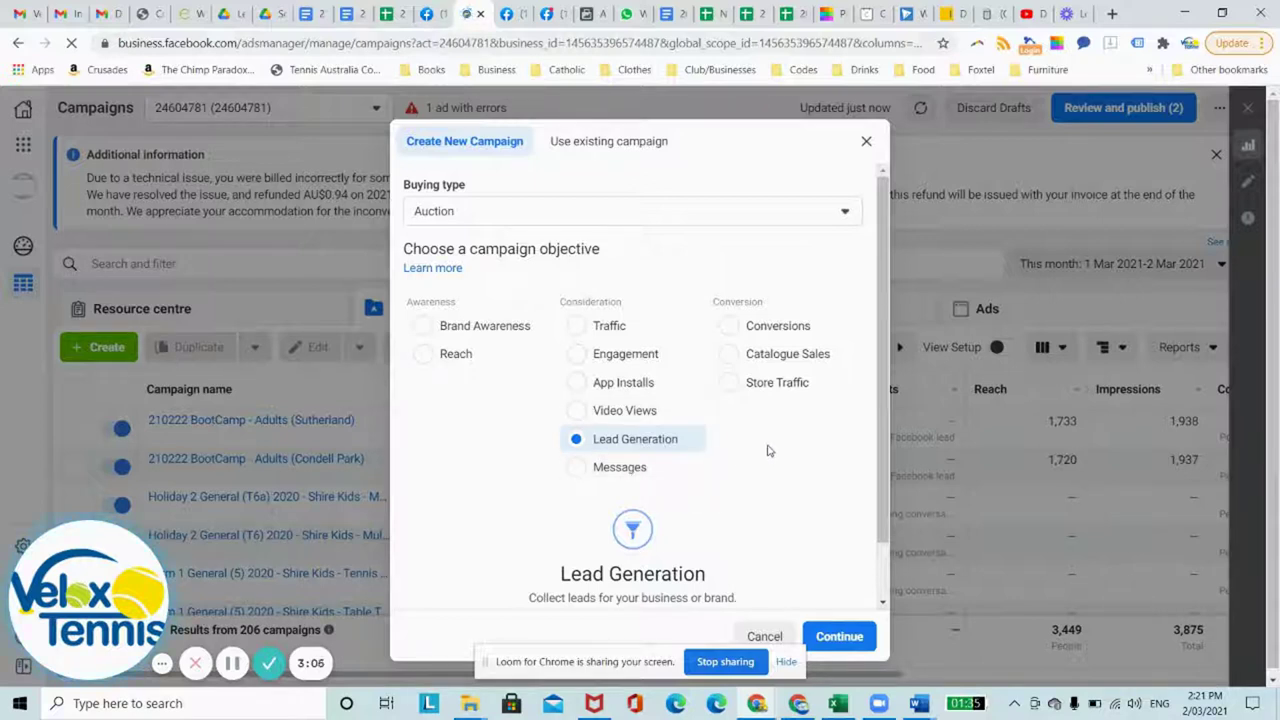
click(838, 636)
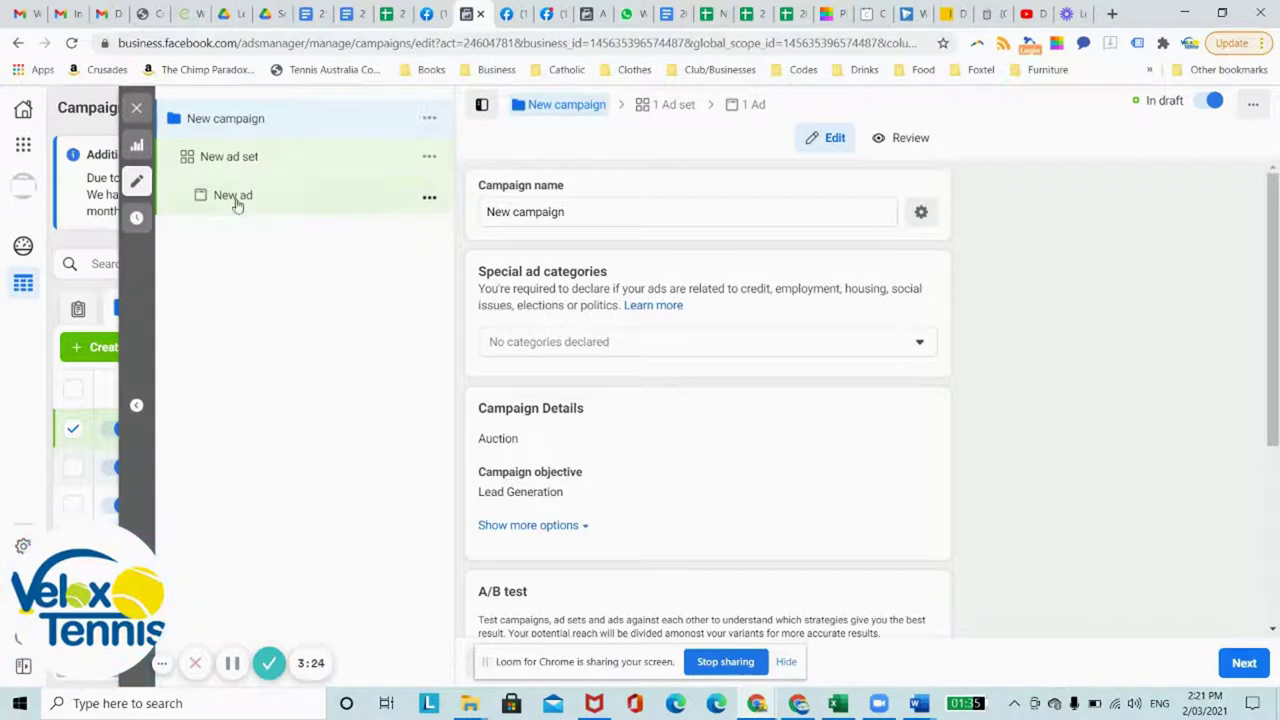
Rename the campaign to '210302 JuniorKids'
triple_click(580, 212)
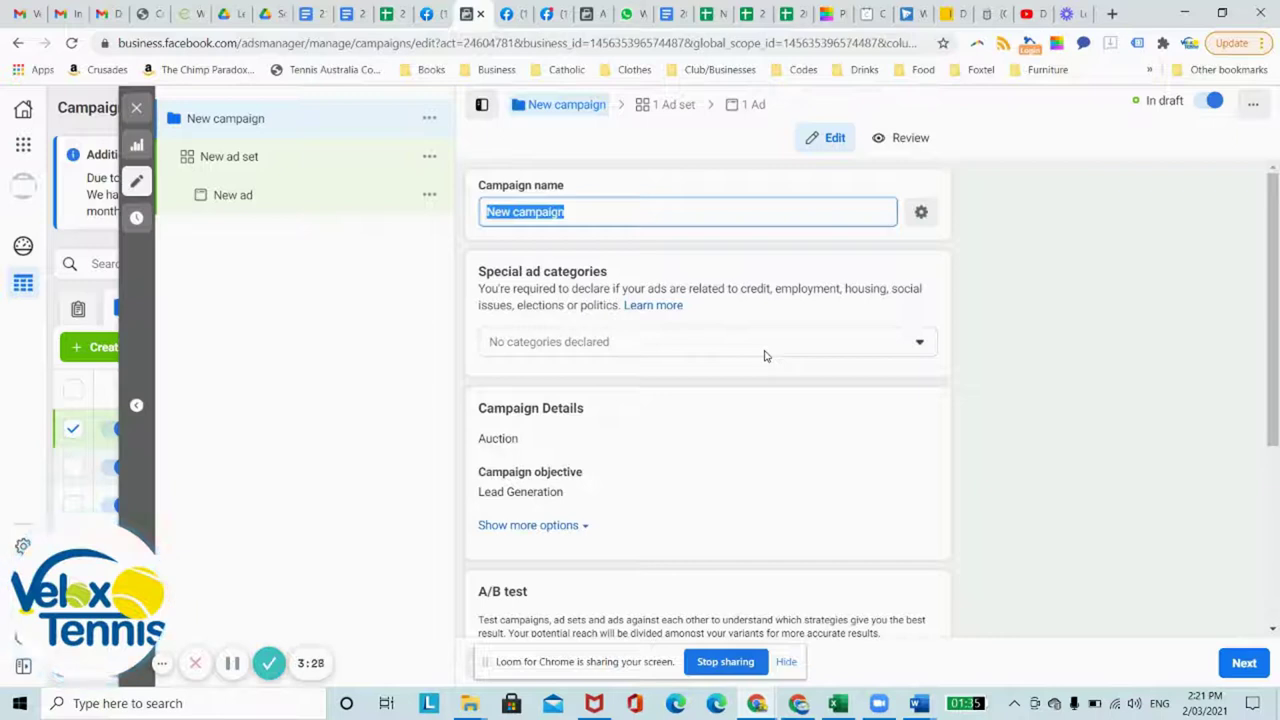
text(21)
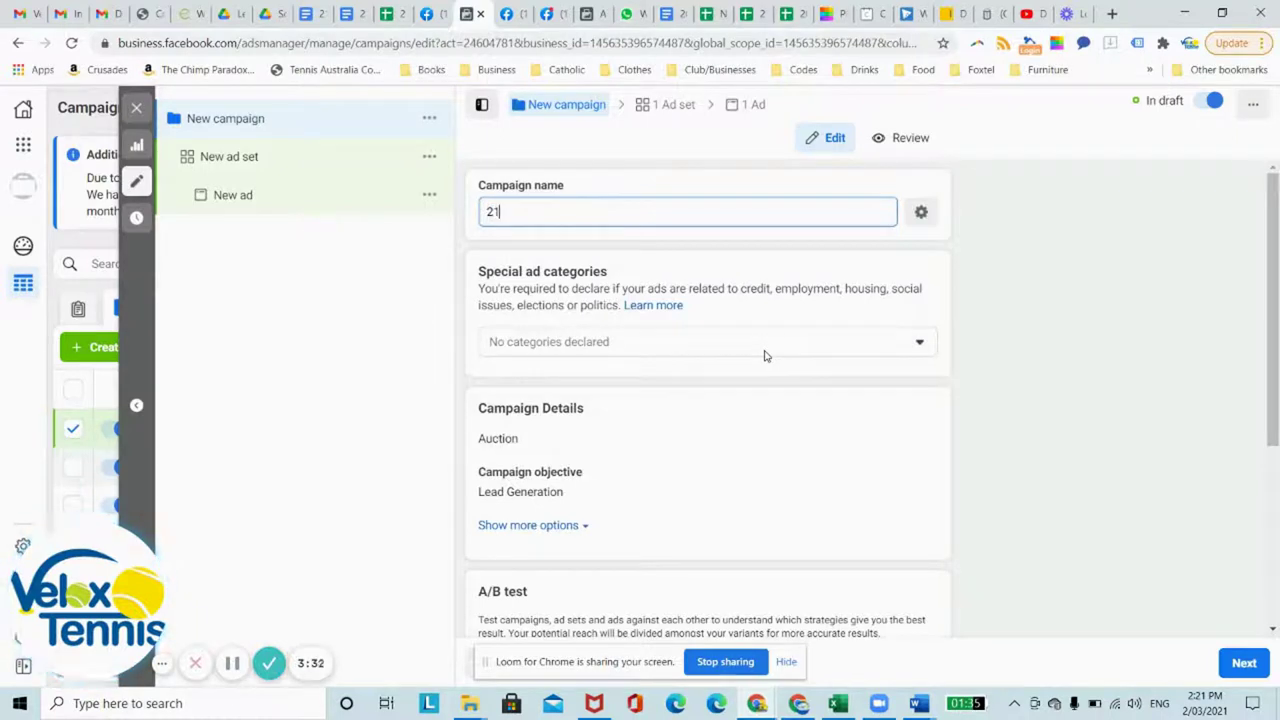
text(0302)
text(JuniorKids)
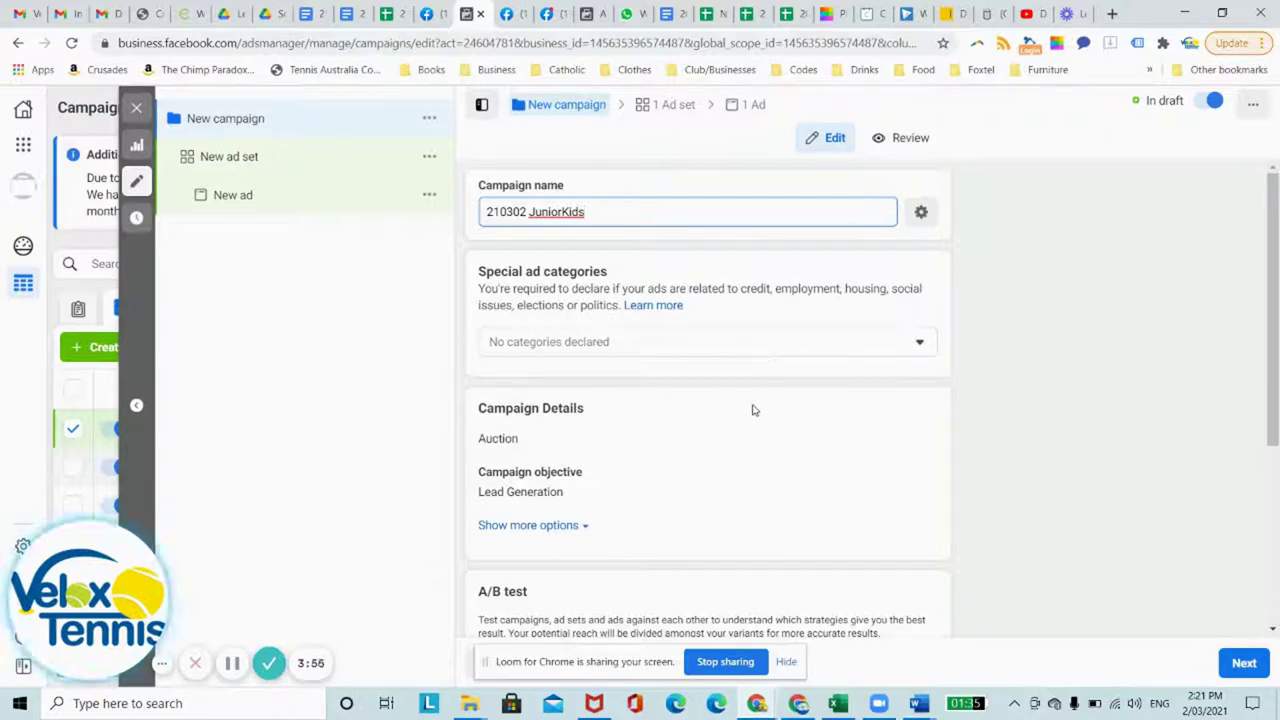
Toggle campaign budget optimisation on and back off, leaving it off
scroll(754, 410, down, 2)
scroll(754, 410, down, 2)
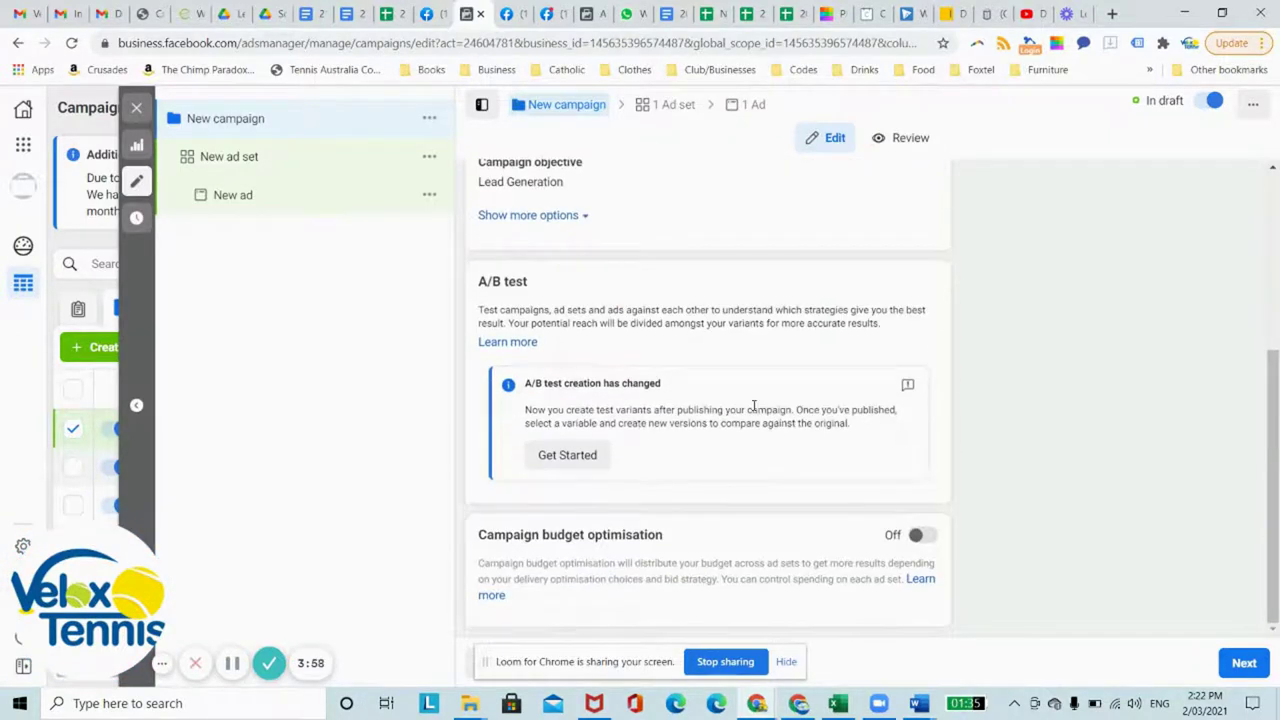
scroll(754, 405, up, 3)
scroll(754, 405, down, 3)
click(921, 536)
scroll(1000, 486, down, 2)
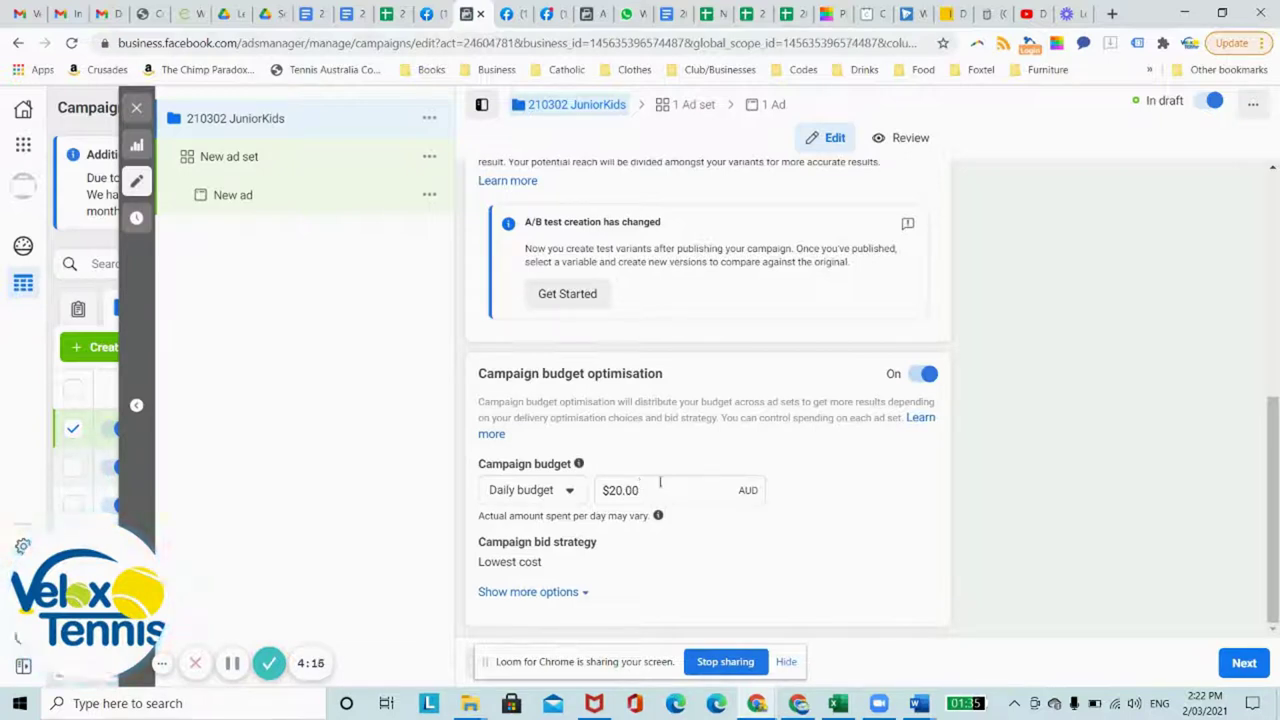
click(928, 372)
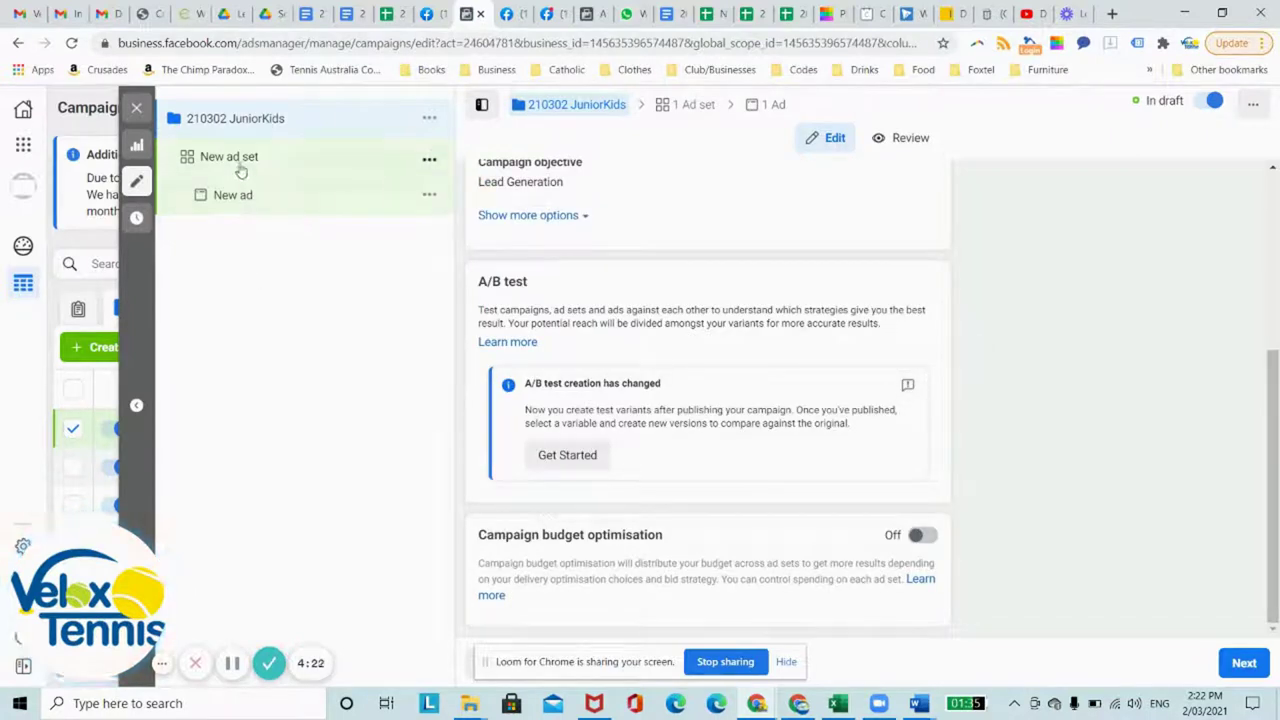
Move to the ad set and name it 'Location 1 (+10km)'
click(1240, 666)
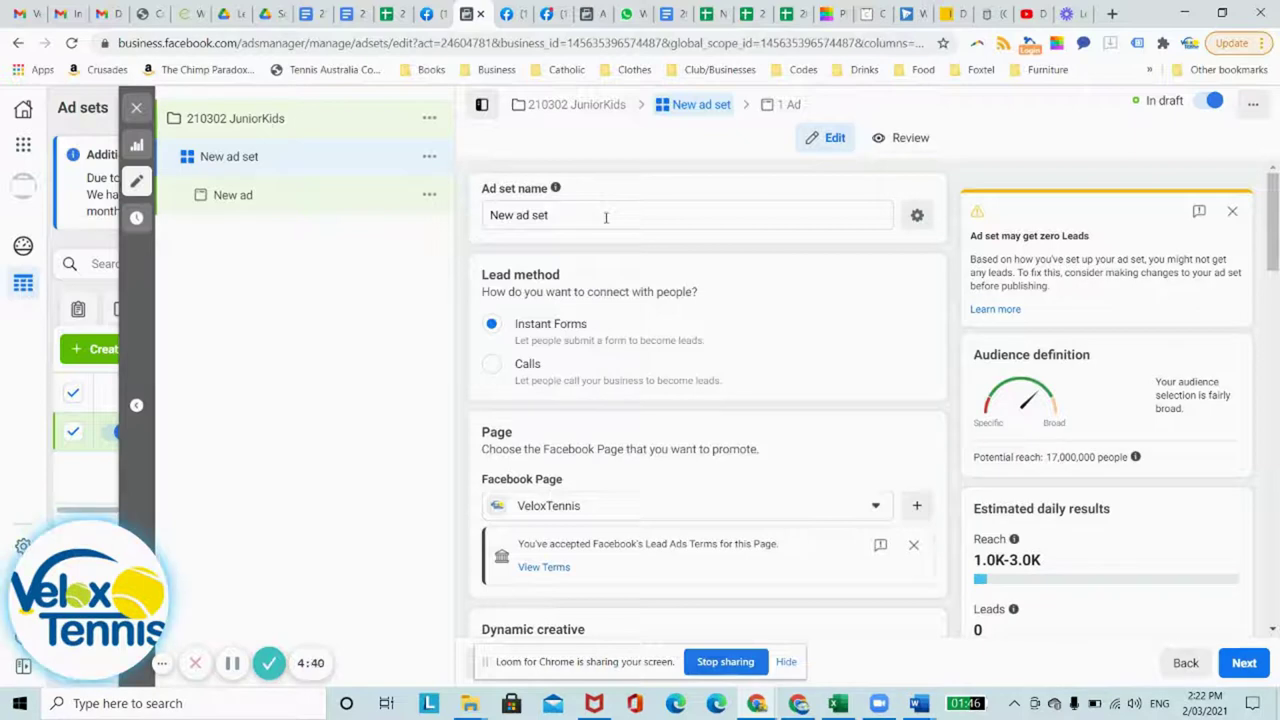
drag(605, 217, 482, 218)
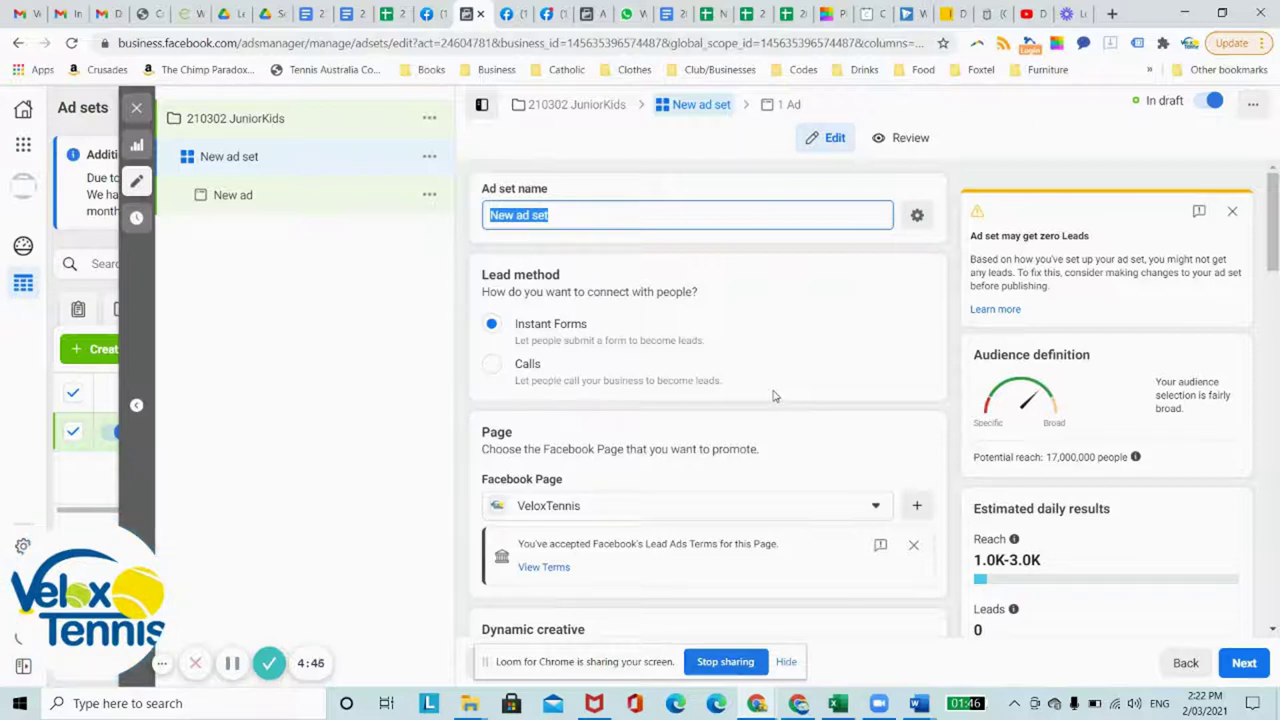
text(Location 1)
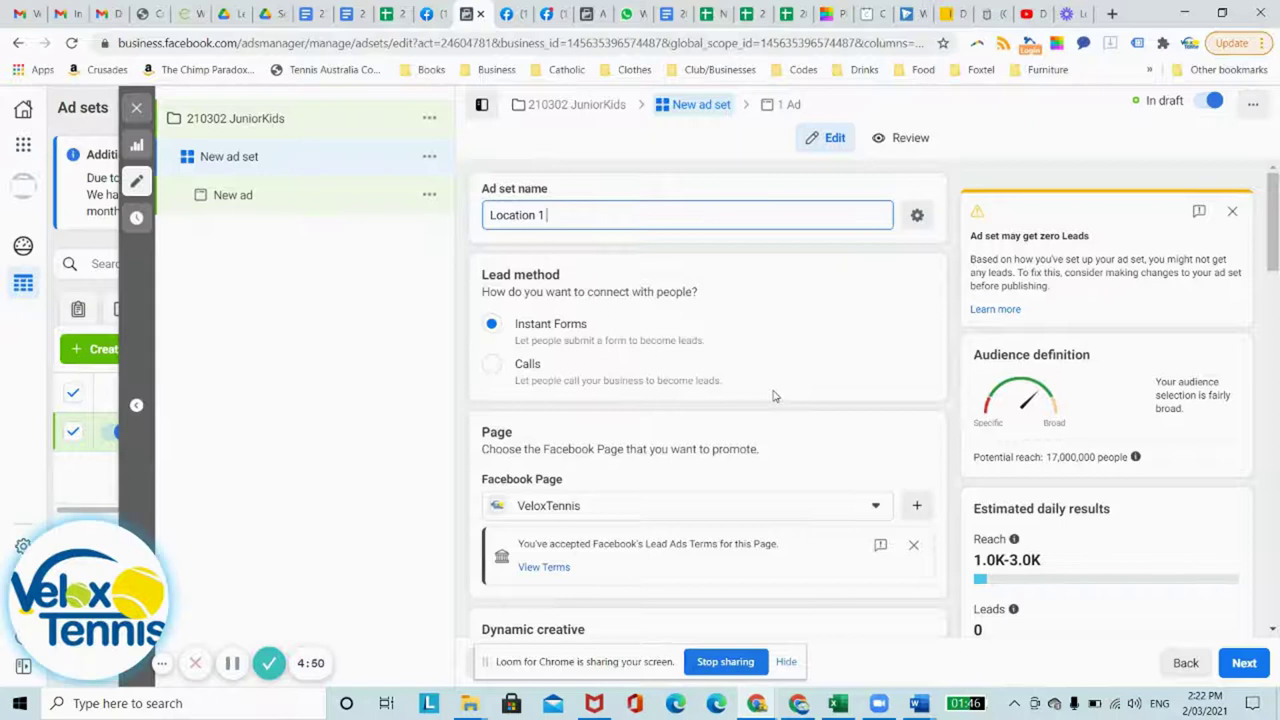
text( (+)
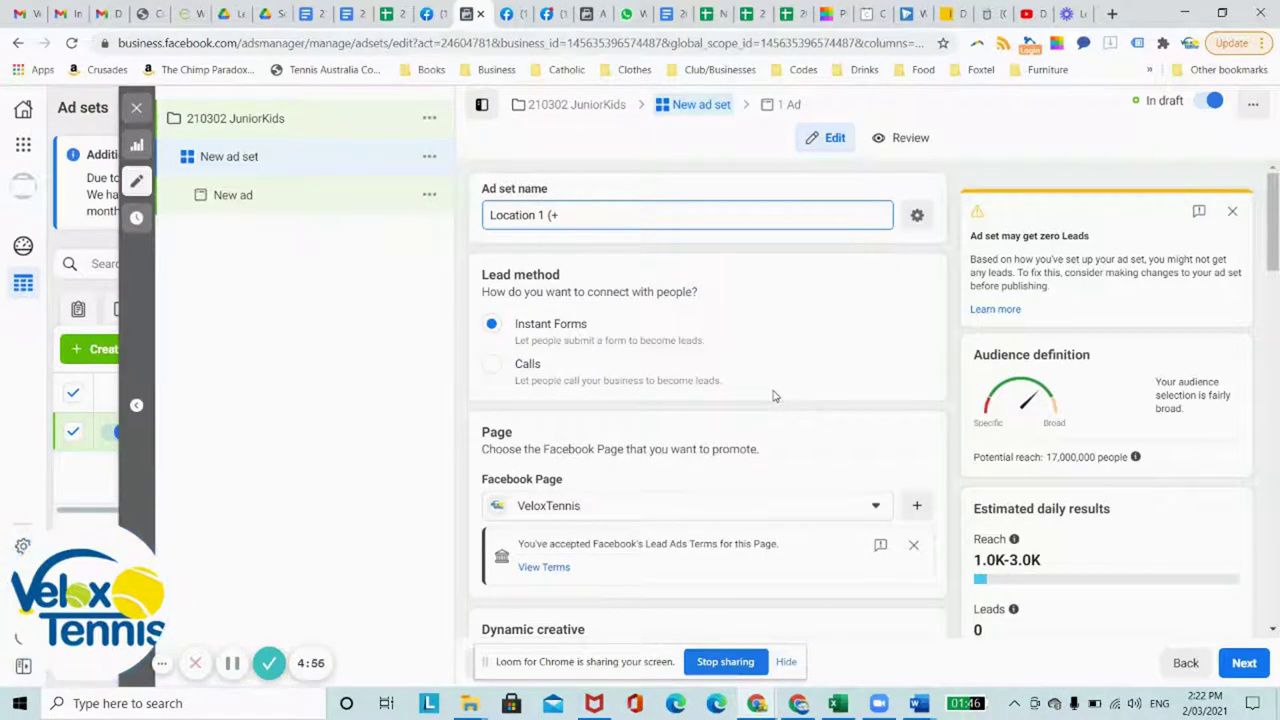
text(10km))
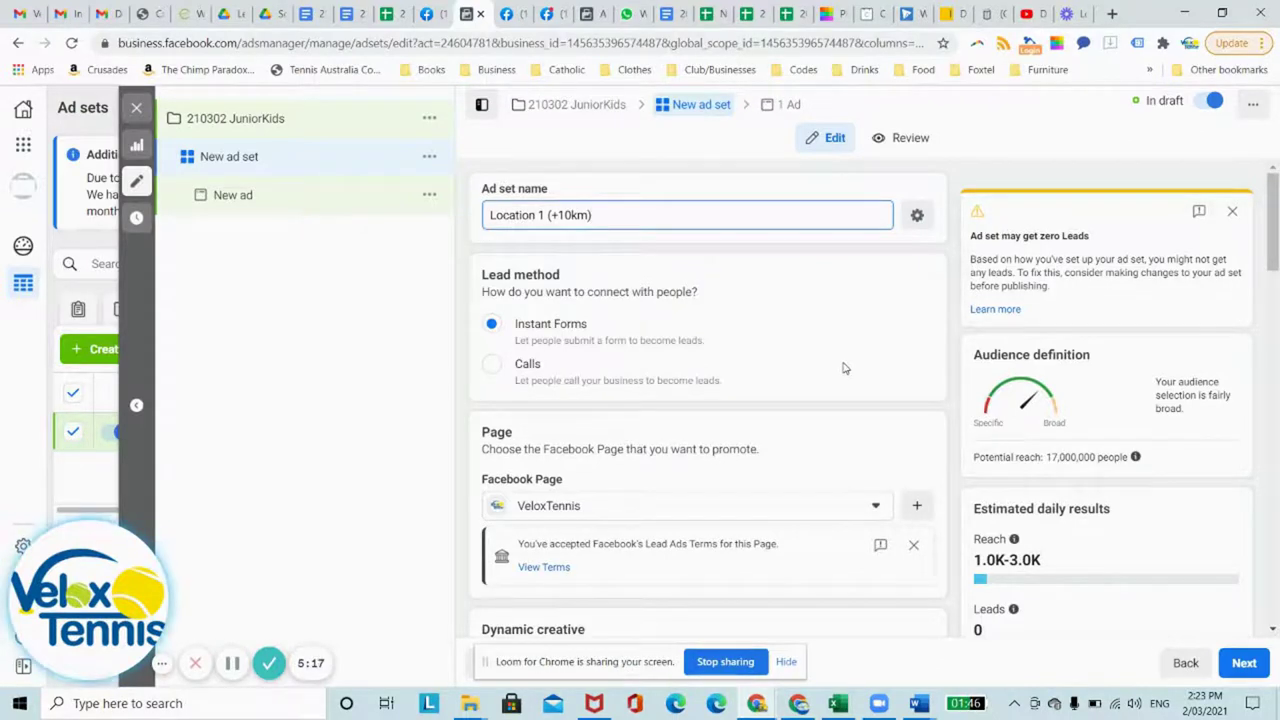
scroll(843, 368, down, 3)
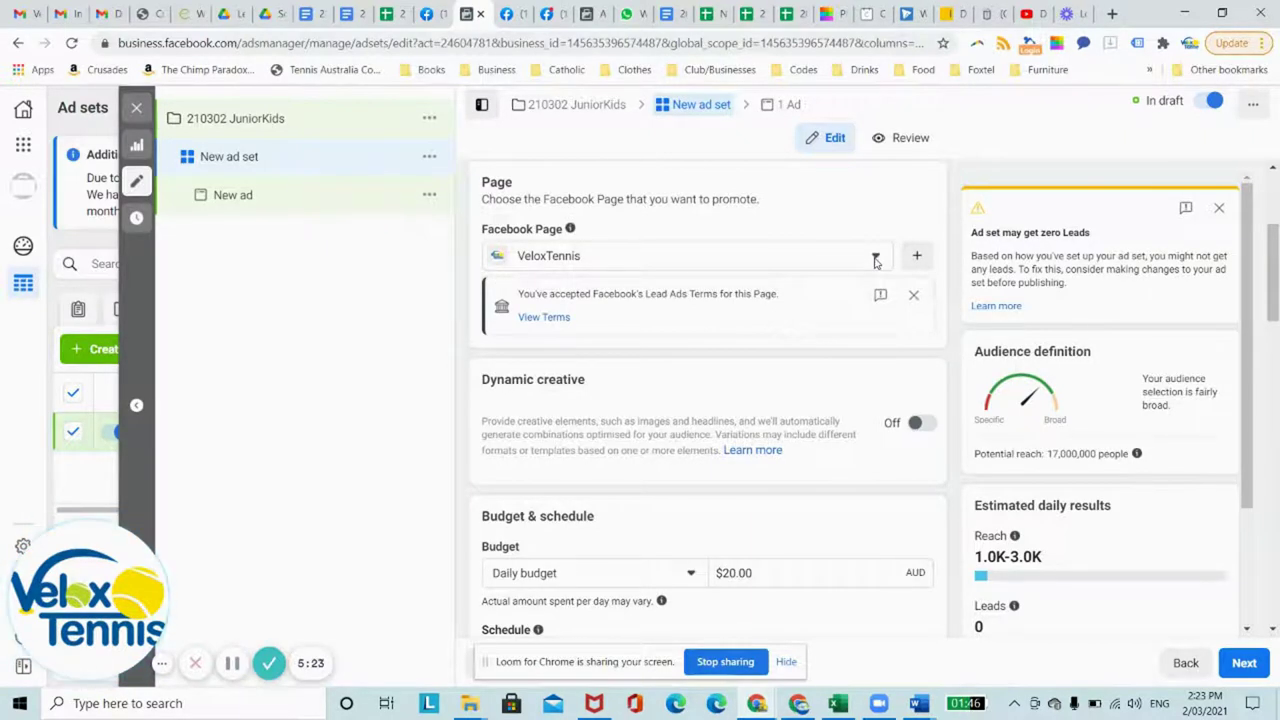
Keep VeloxTennis as the Facebook Page promoted by the ad set
click(875, 258)
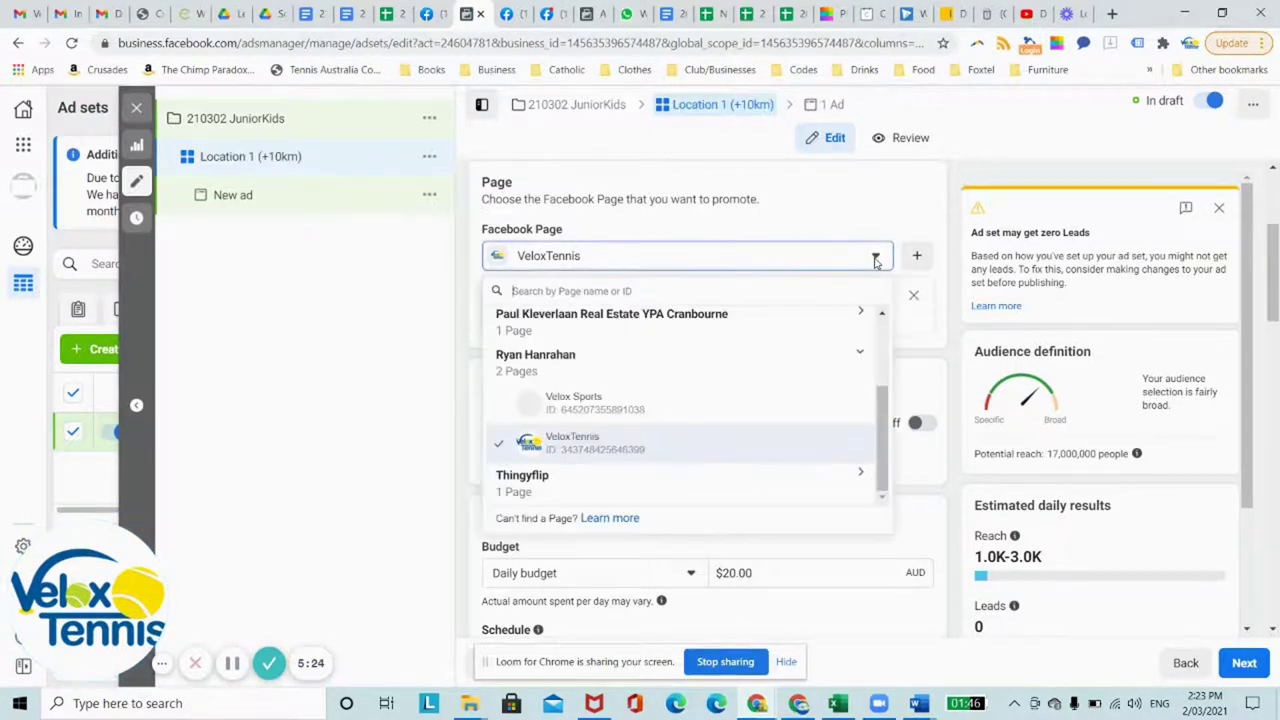
click(591, 449)
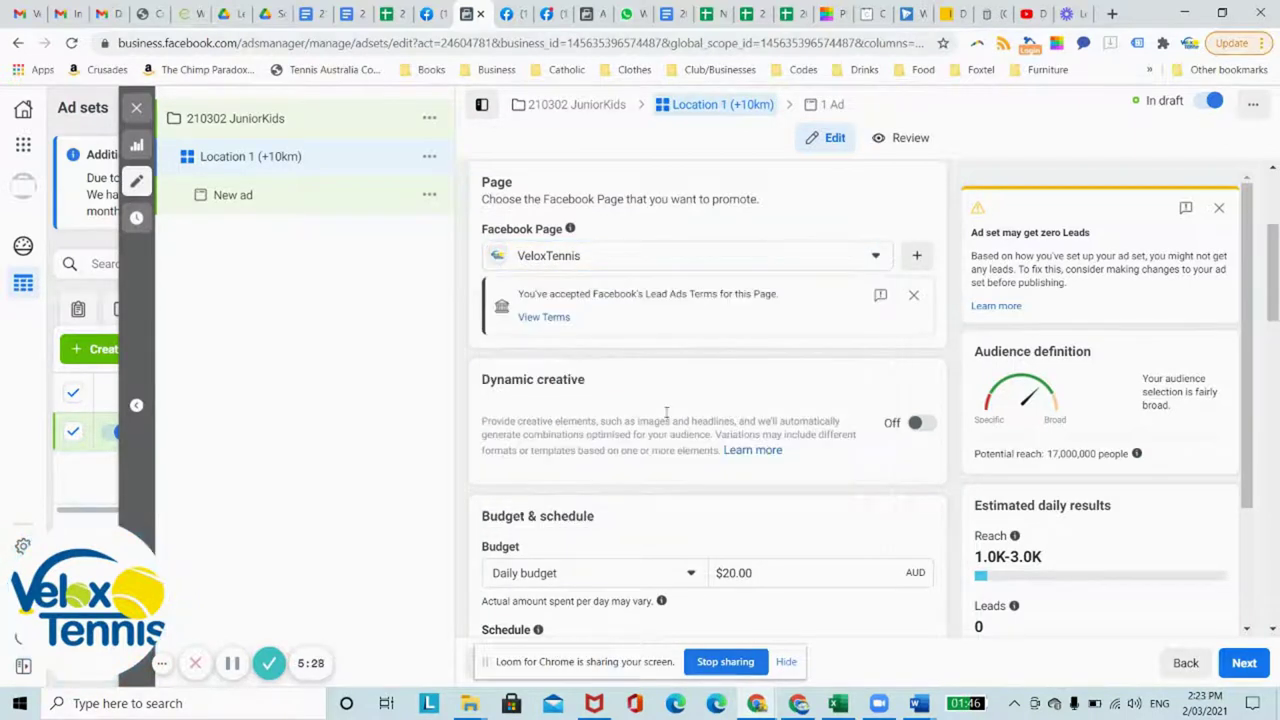
scroll(751, 386, down, 3)
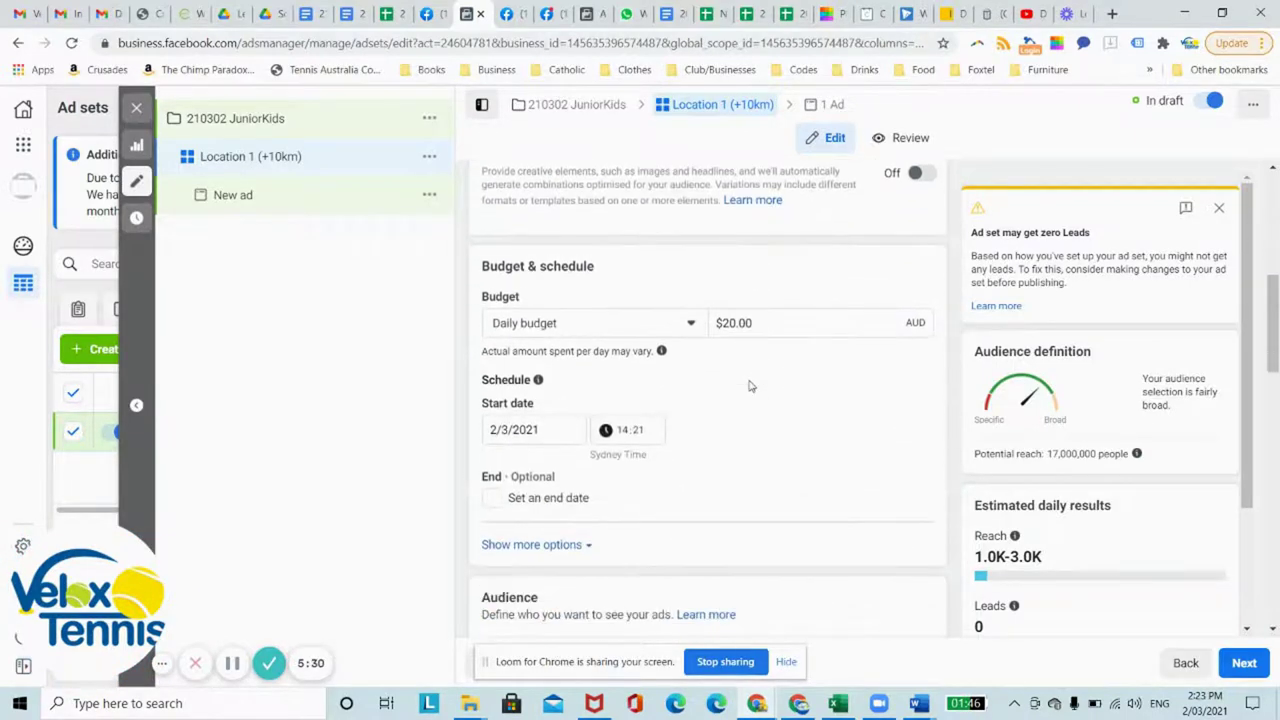
mouse_move(664, 351)
Give the ad set schedule an end date of 16 March 2021 at 12:00
scroll(784, 426, down, 1)
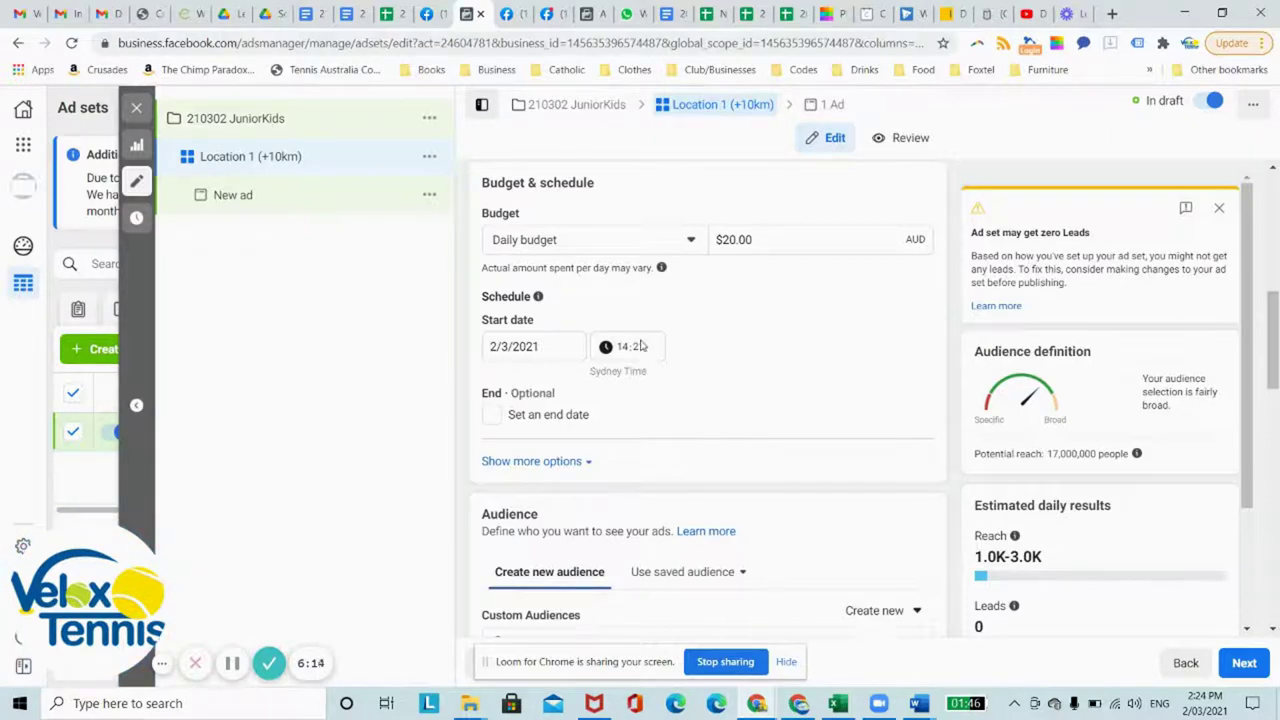
click(491, 416)
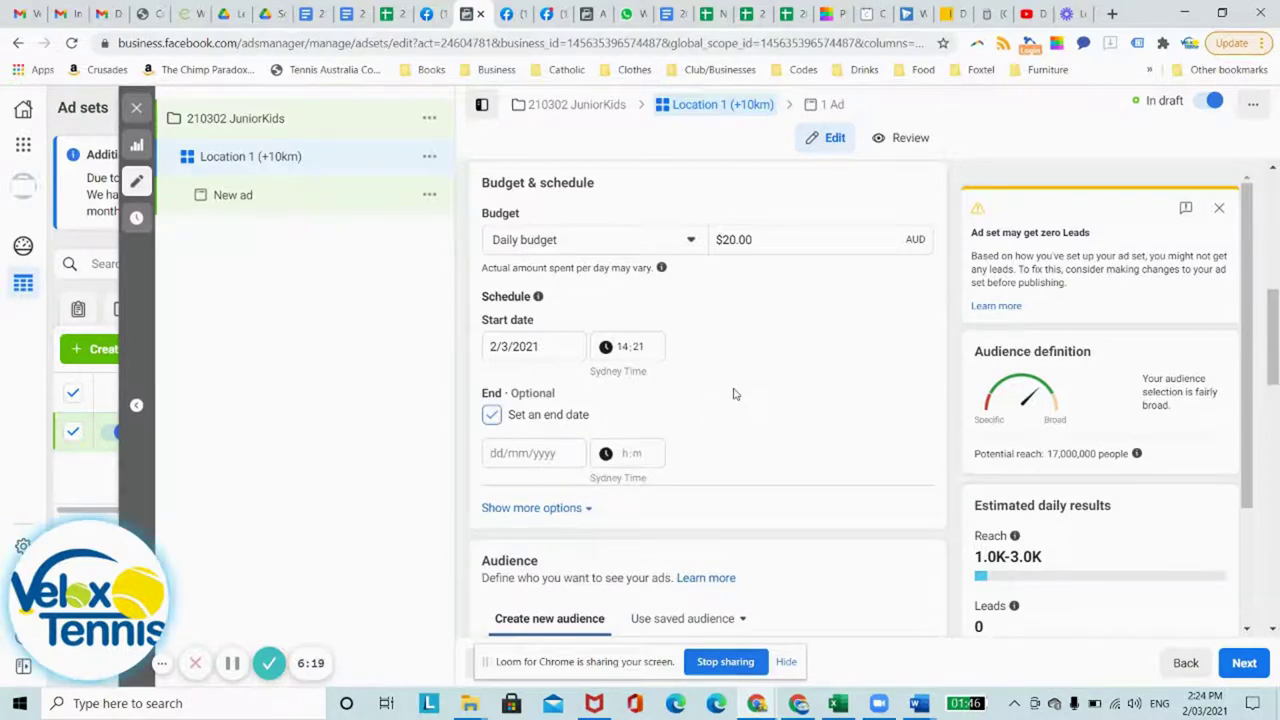
click(551, 453)
click(557, 578)
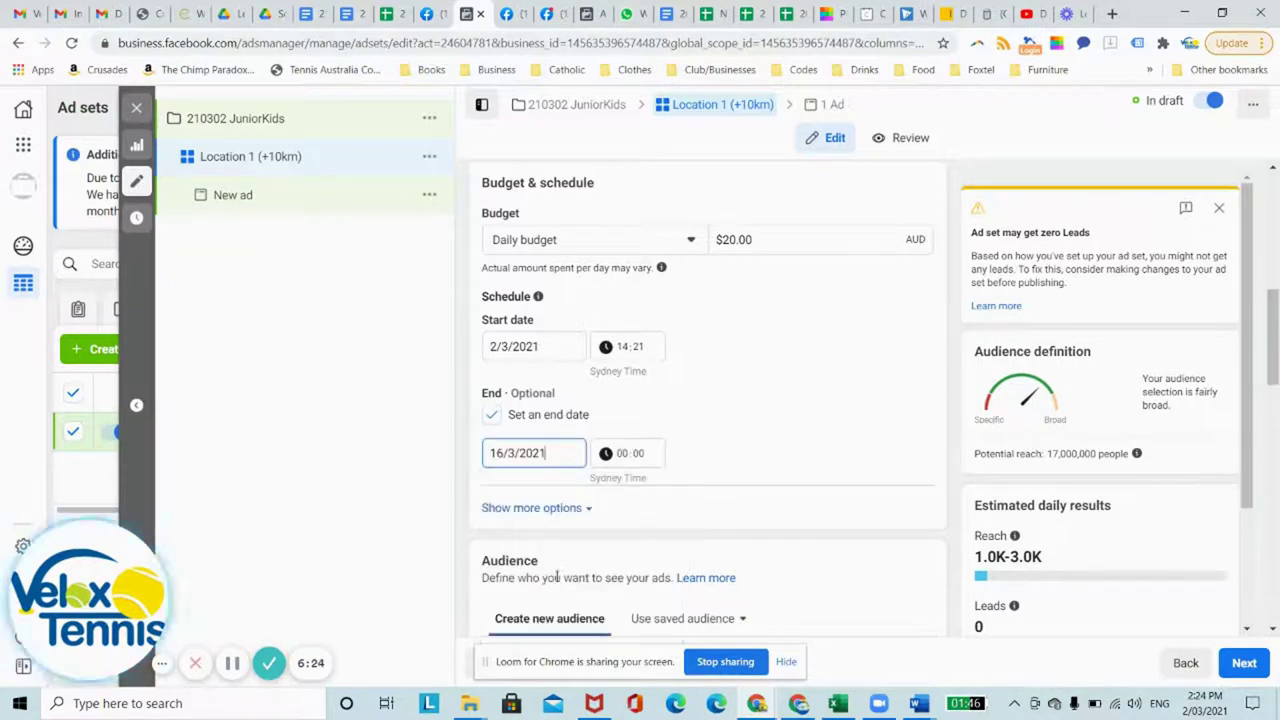
scroll(720, 385, down, 1)
click(628, 370)
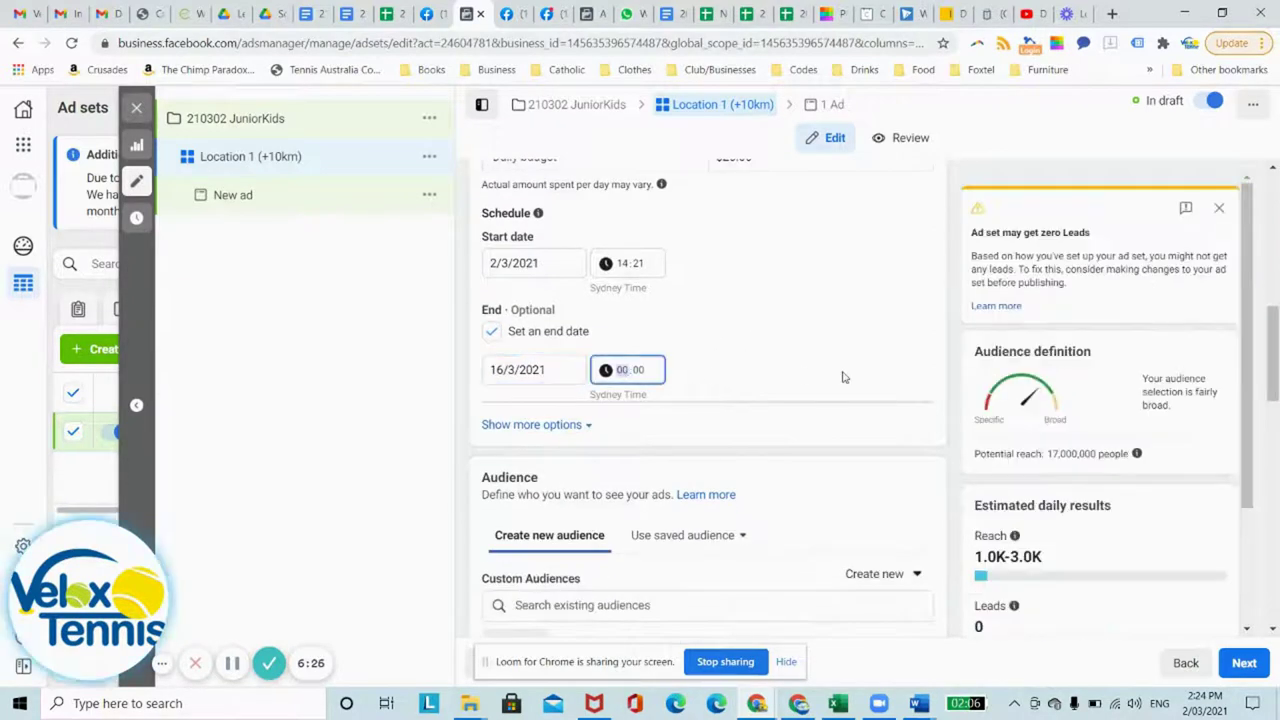
text(12)
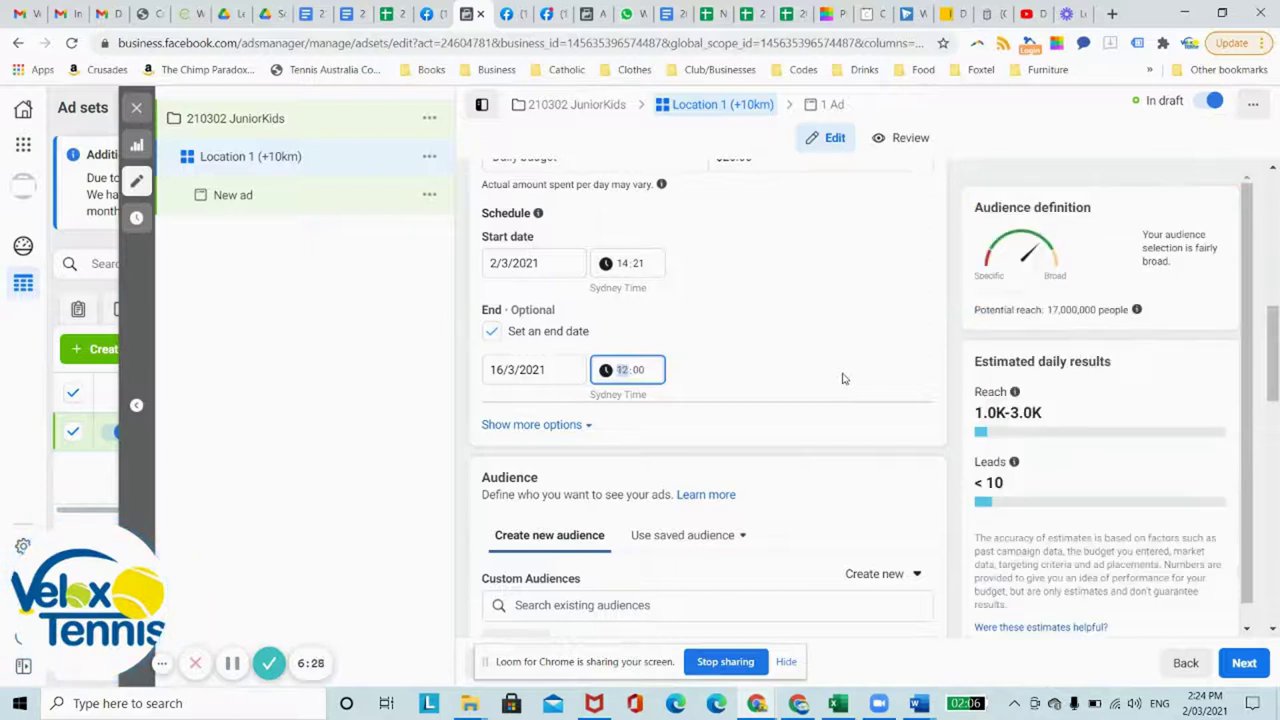
click(843, 378)
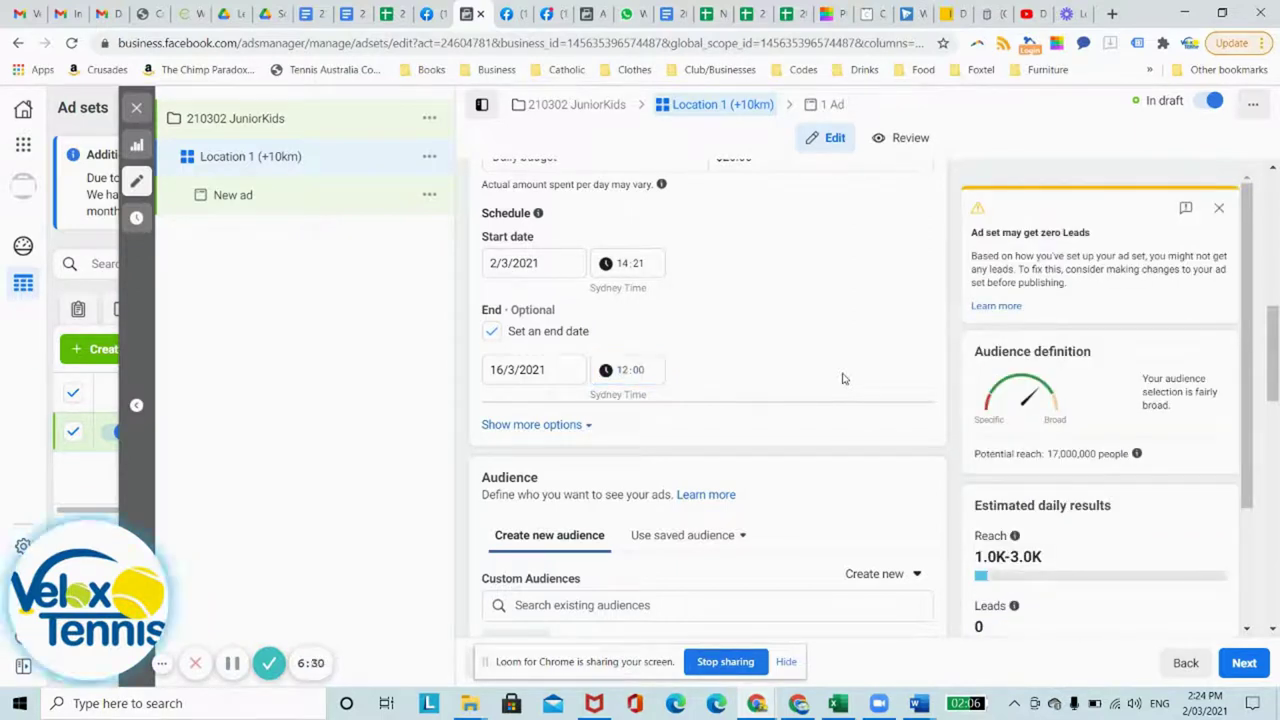
Set location targeting to people living in this location
scroll(843, 378, down, 3)
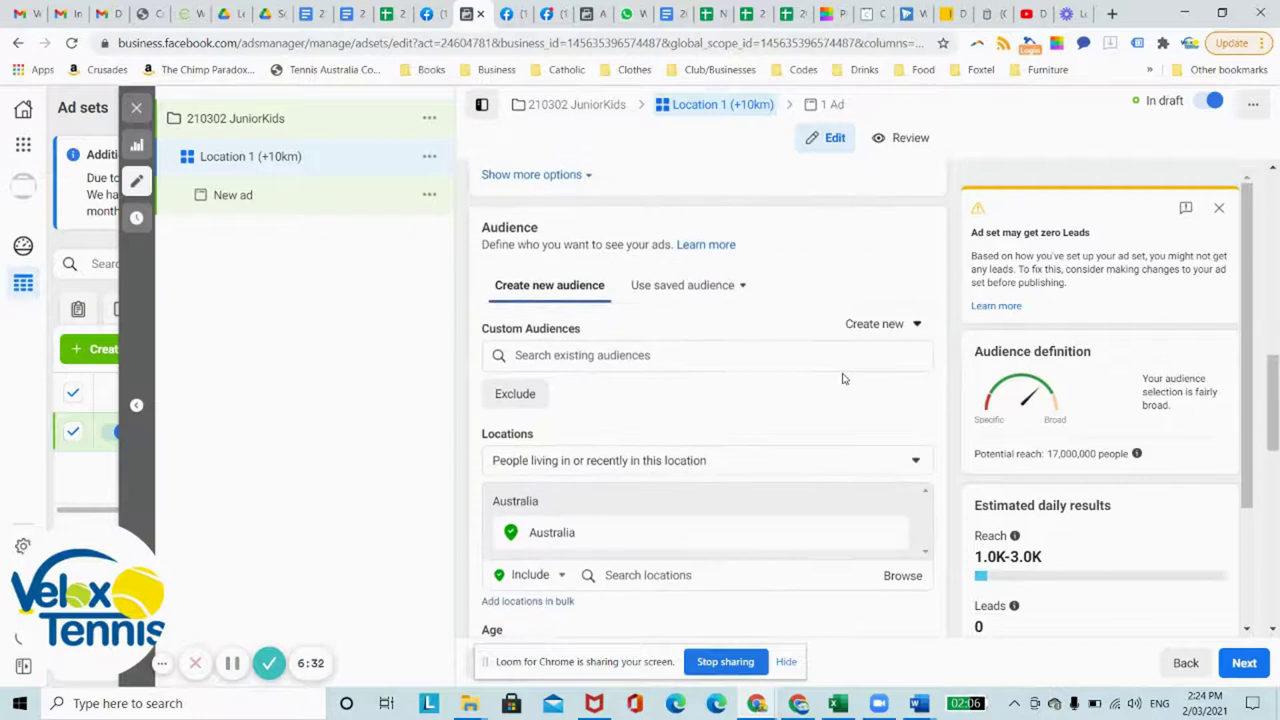
scroll(795, 350, down, 1)
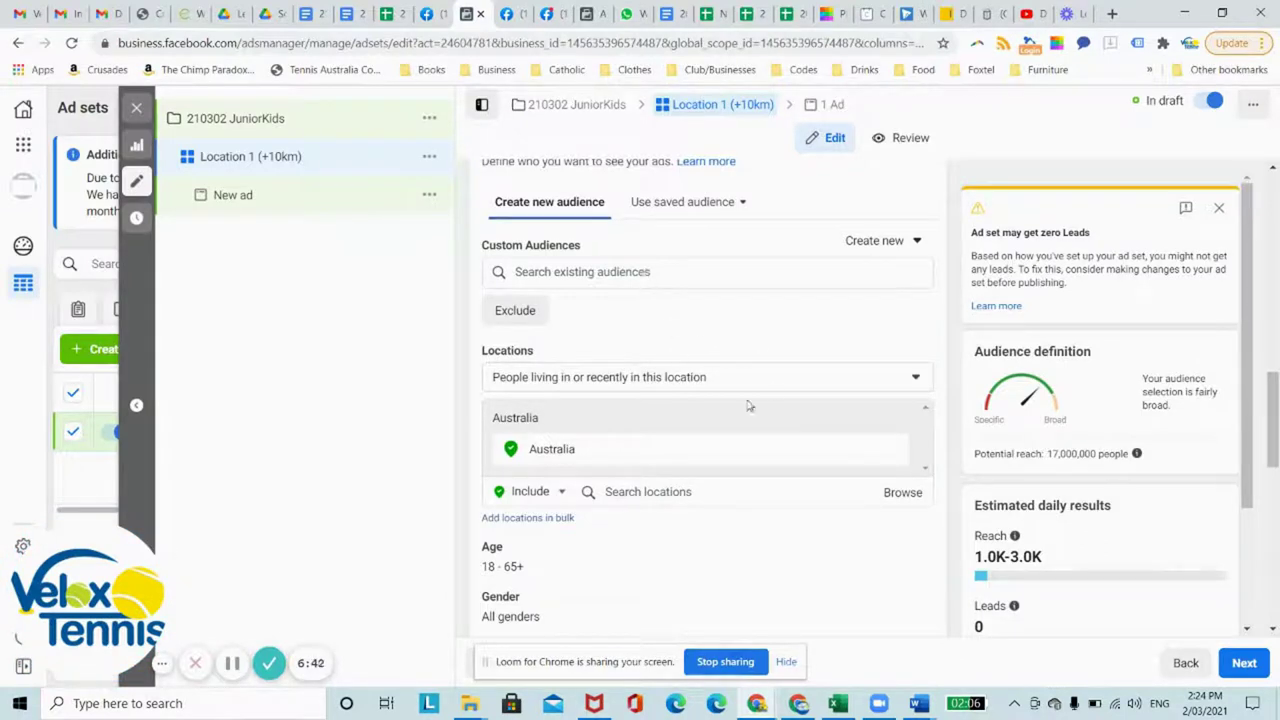
scroll(800, 350, down, 1)
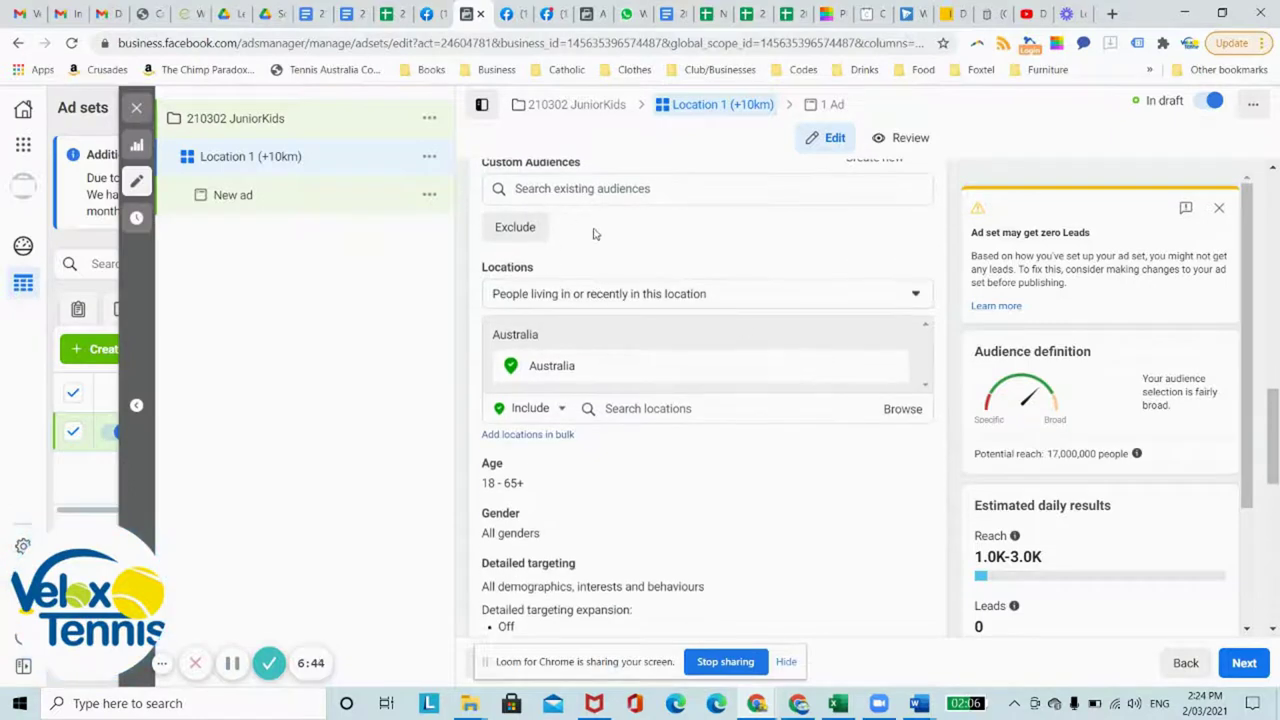
click(914, 294)
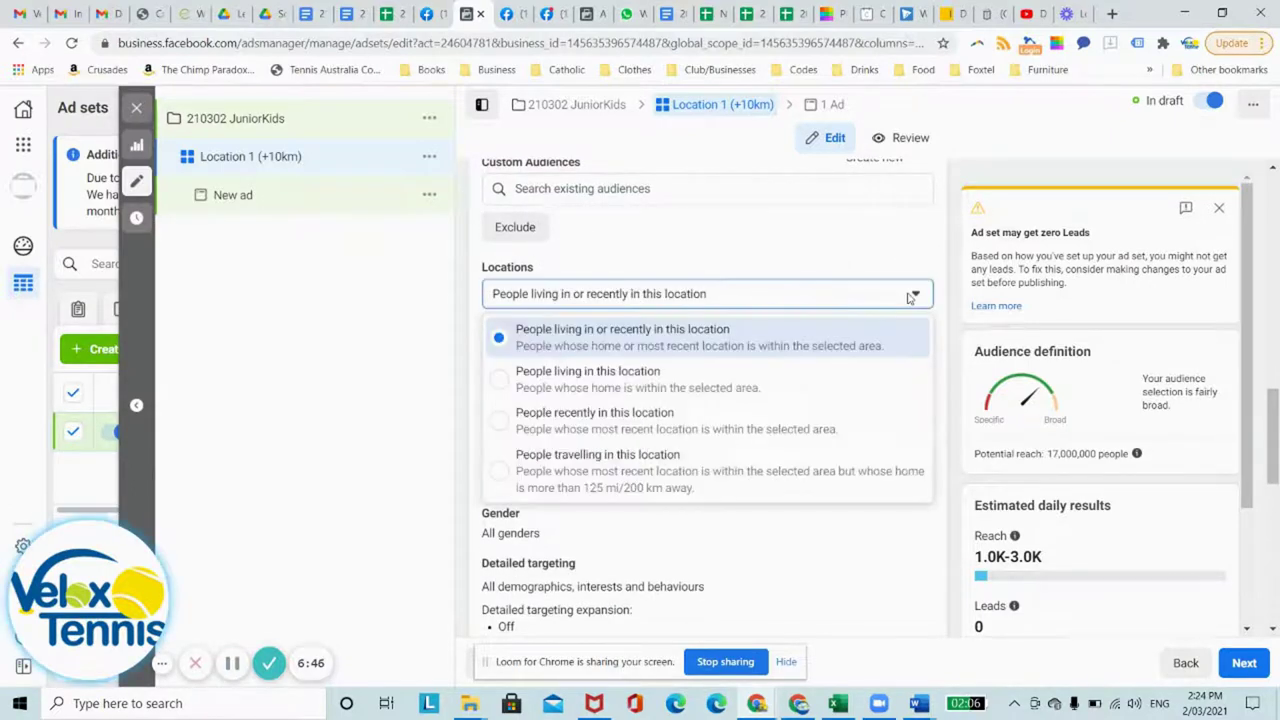
click(629, 386)
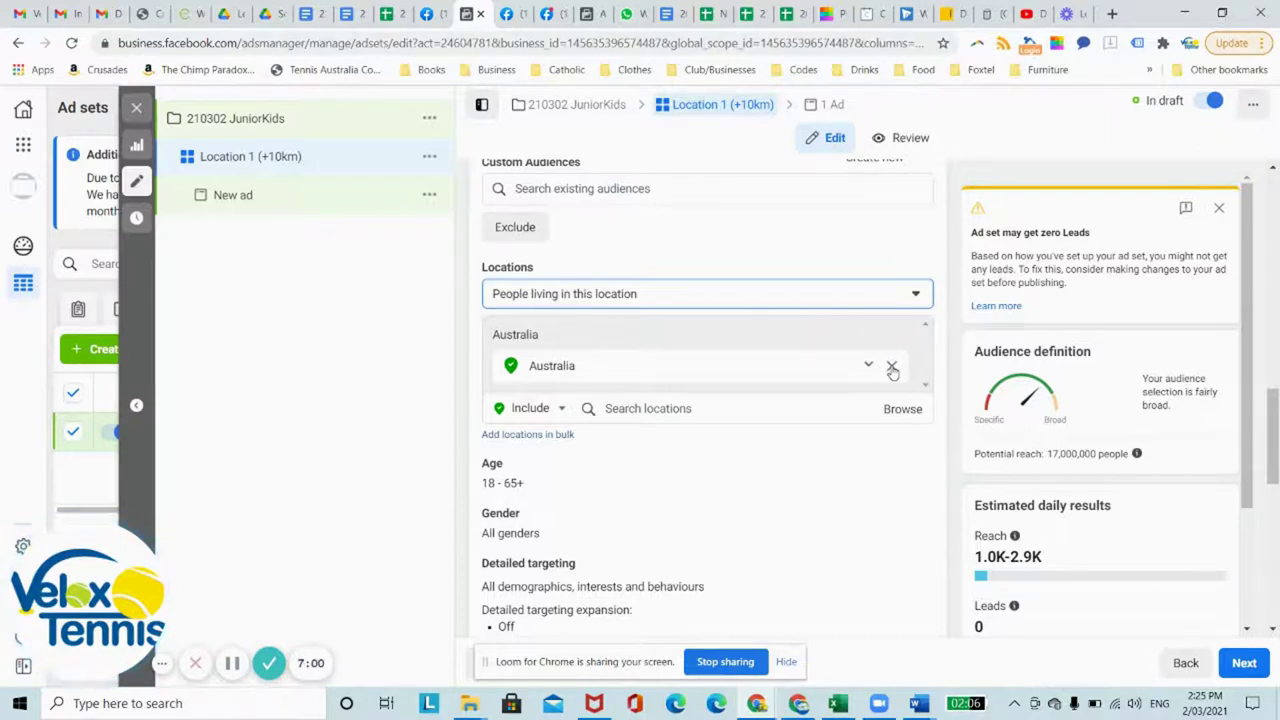
Remove Australia from the targeted locations and search for Sydney
click(892, 369)
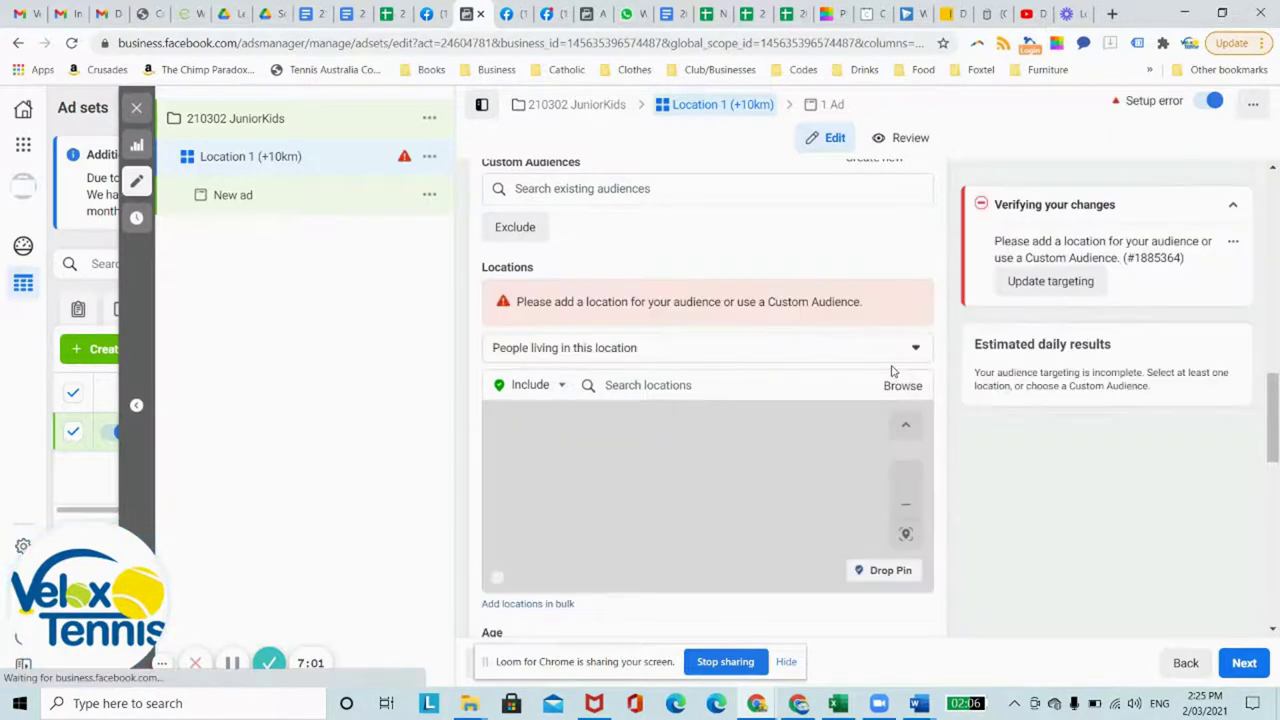
click(638, 348)
click(641, 352)
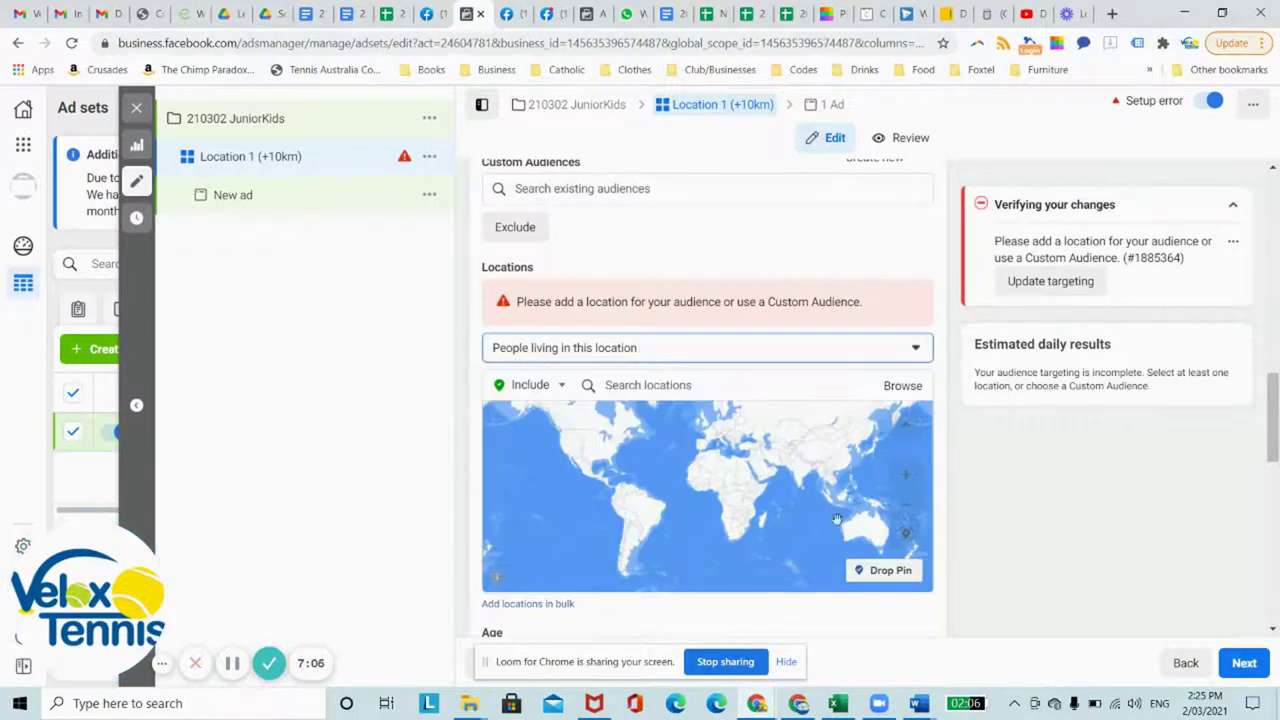
click(683, 388)
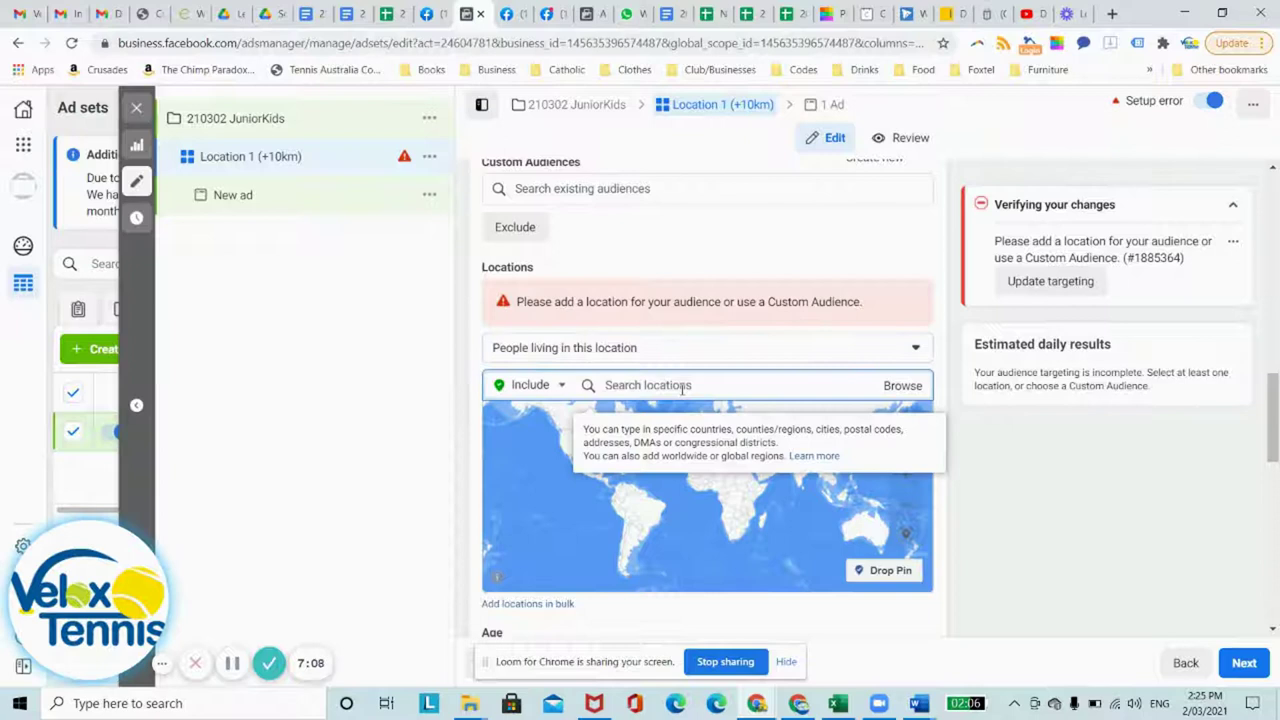
text(Sy)
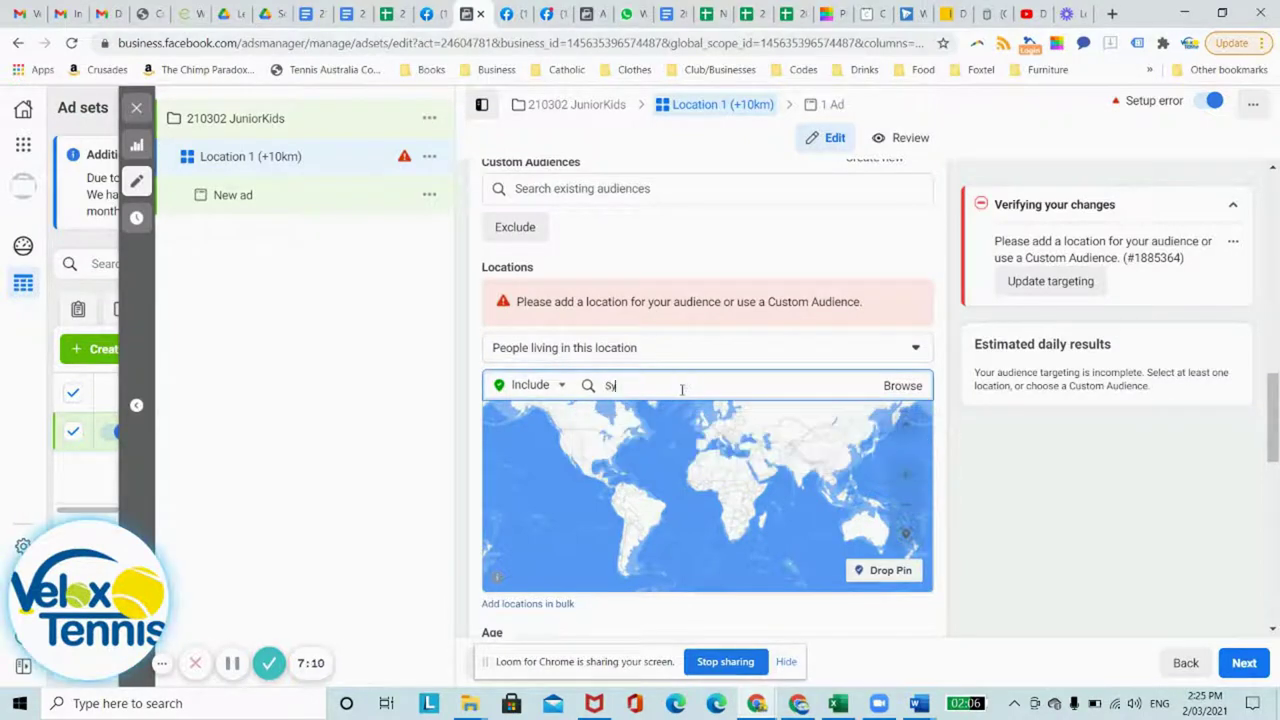
text(dney)
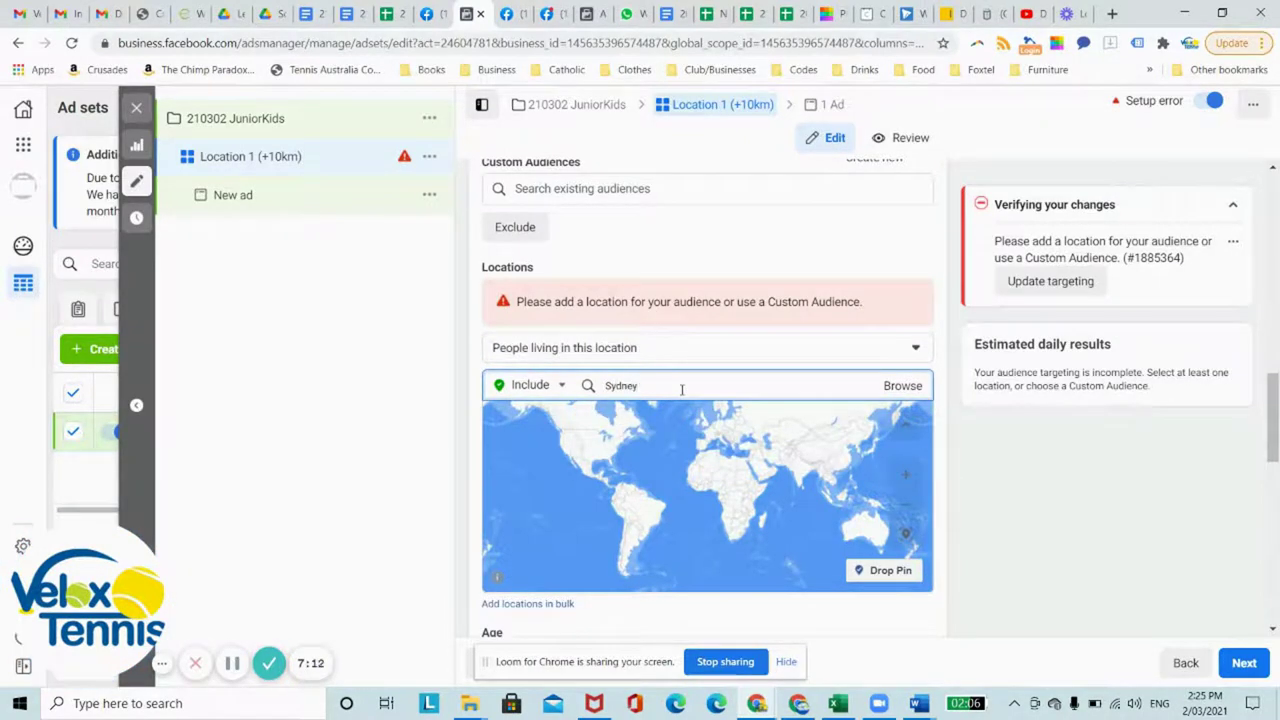
Add Sydney, New South Wales as the targeted location
click(669, 428)
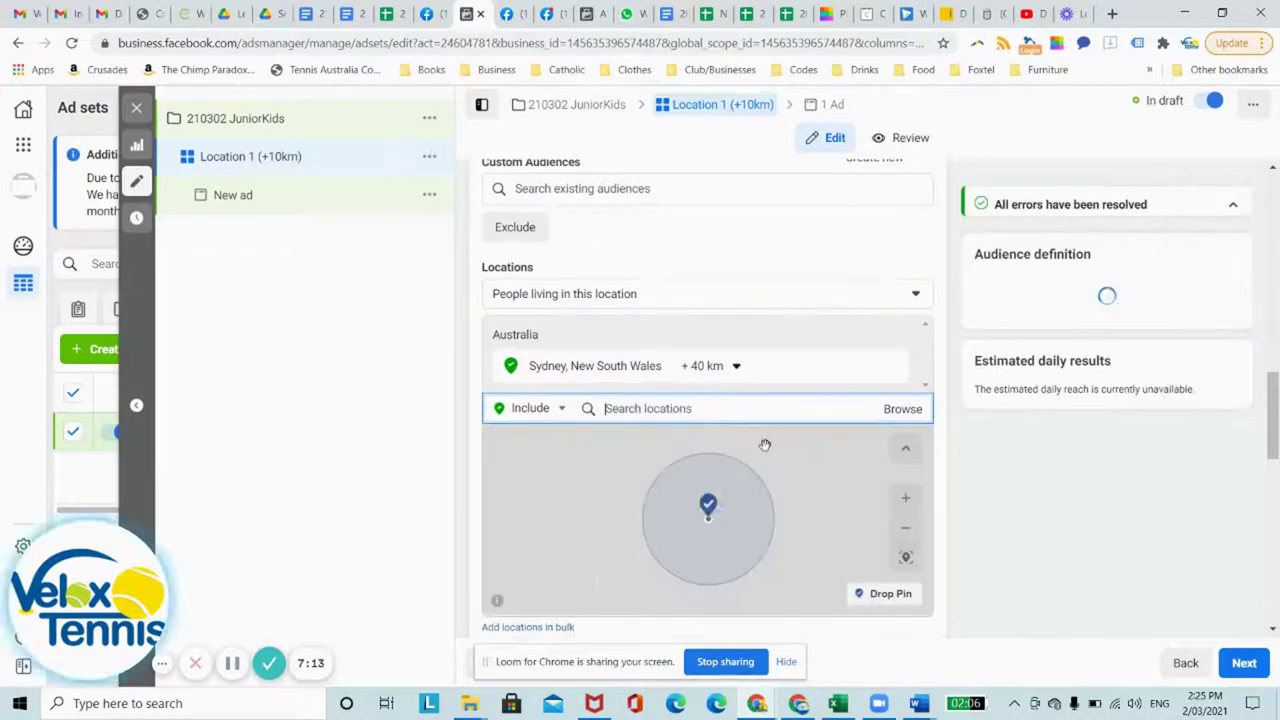
scroll(880, 396, down, 3)
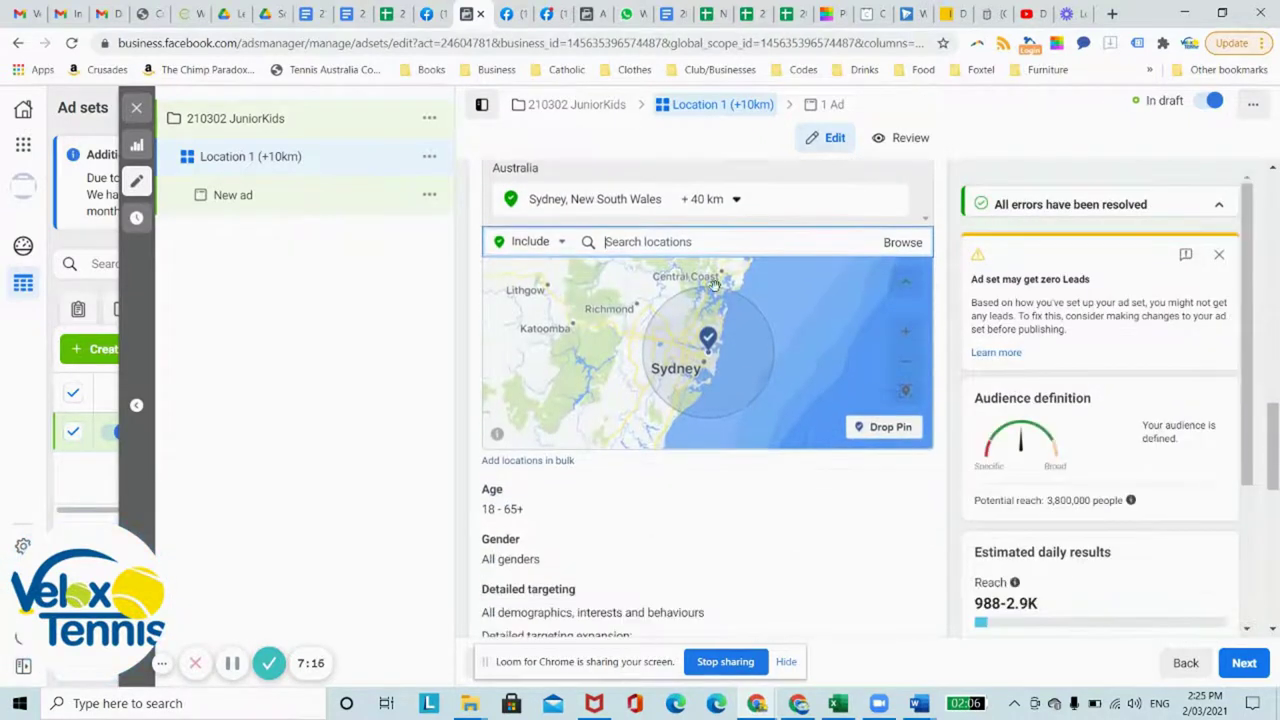
scroll(765, 378, up, 2)
scroll(765, 378, down, 3)
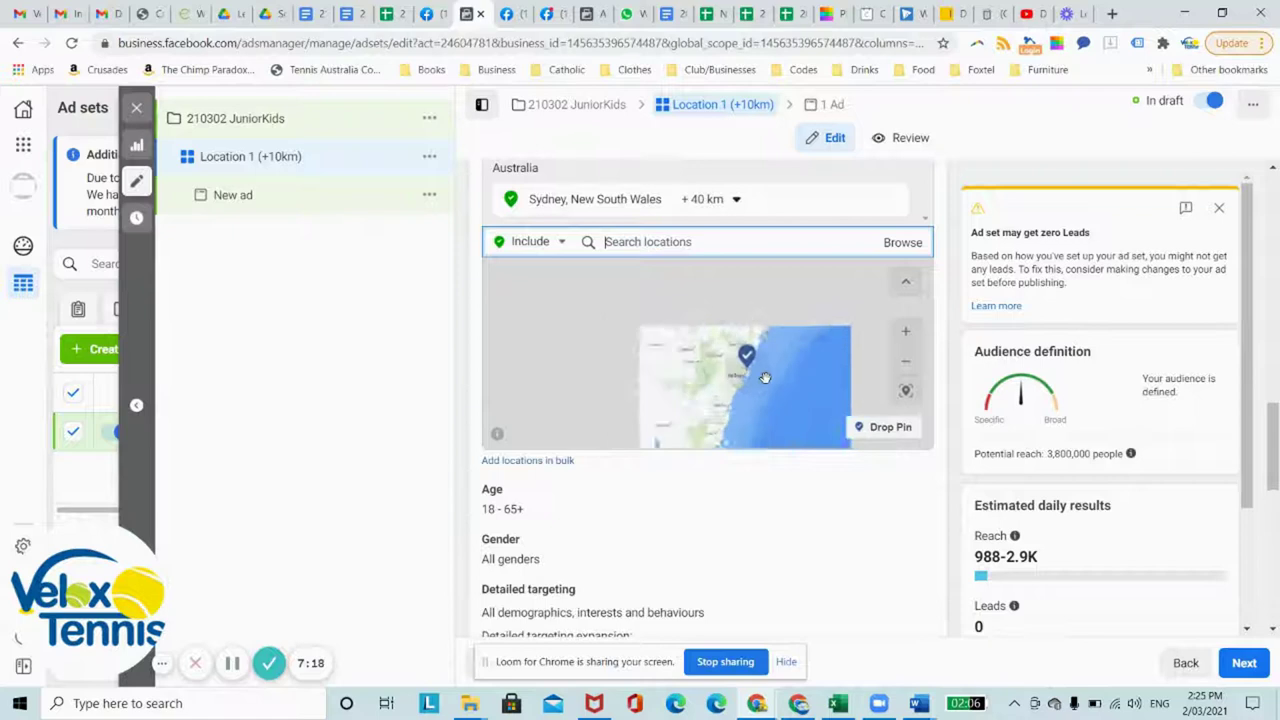
scroll(820, 523, up, 5)
scroll(820, 525, up, 5)
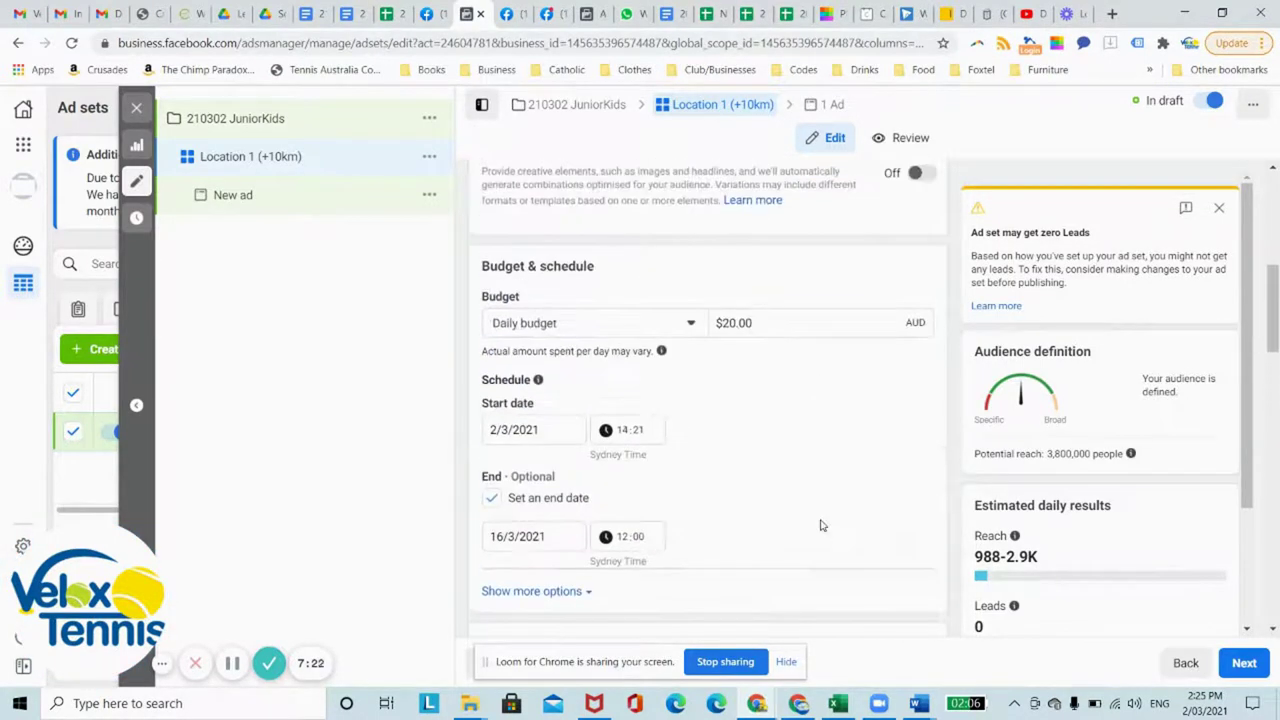
scroll(820, 525, up, 3)
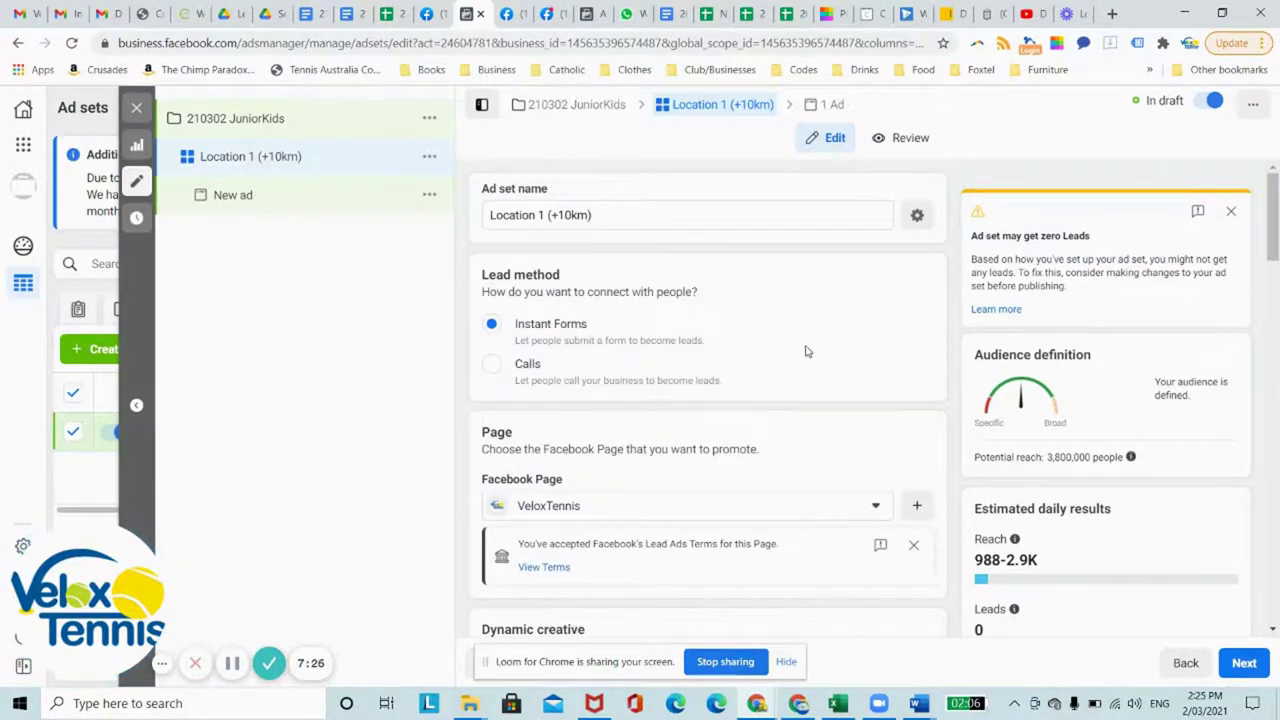
scroll(807, 351, down, 6)
scroll(806, 346, down, 5)
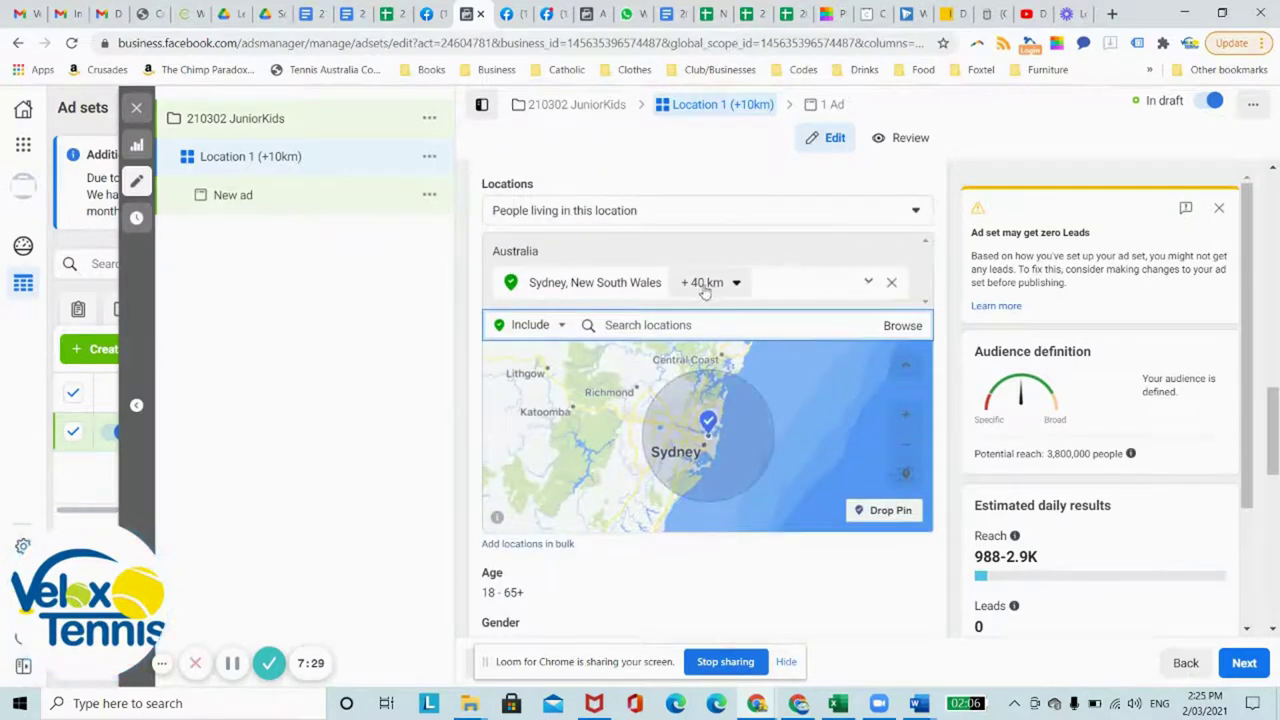
Set the radius around Sydney to 17 km
click(697, 283)
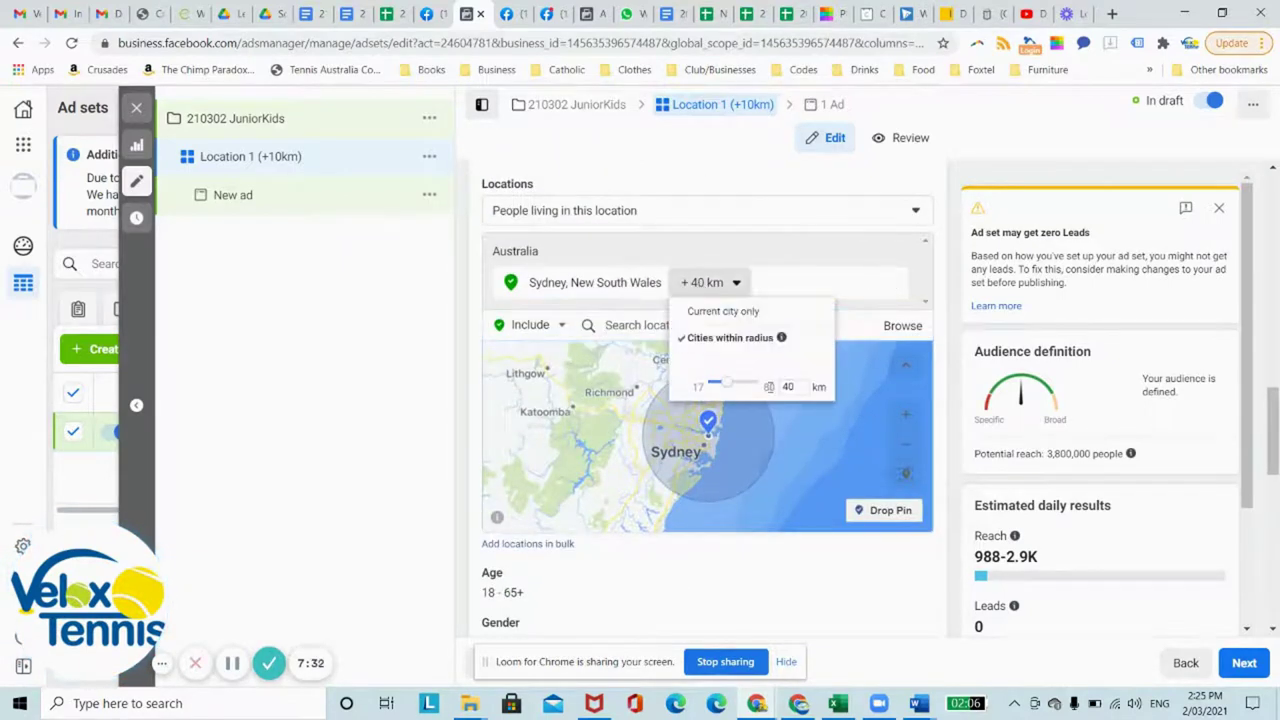
click(786, 386)
click(837, 320)
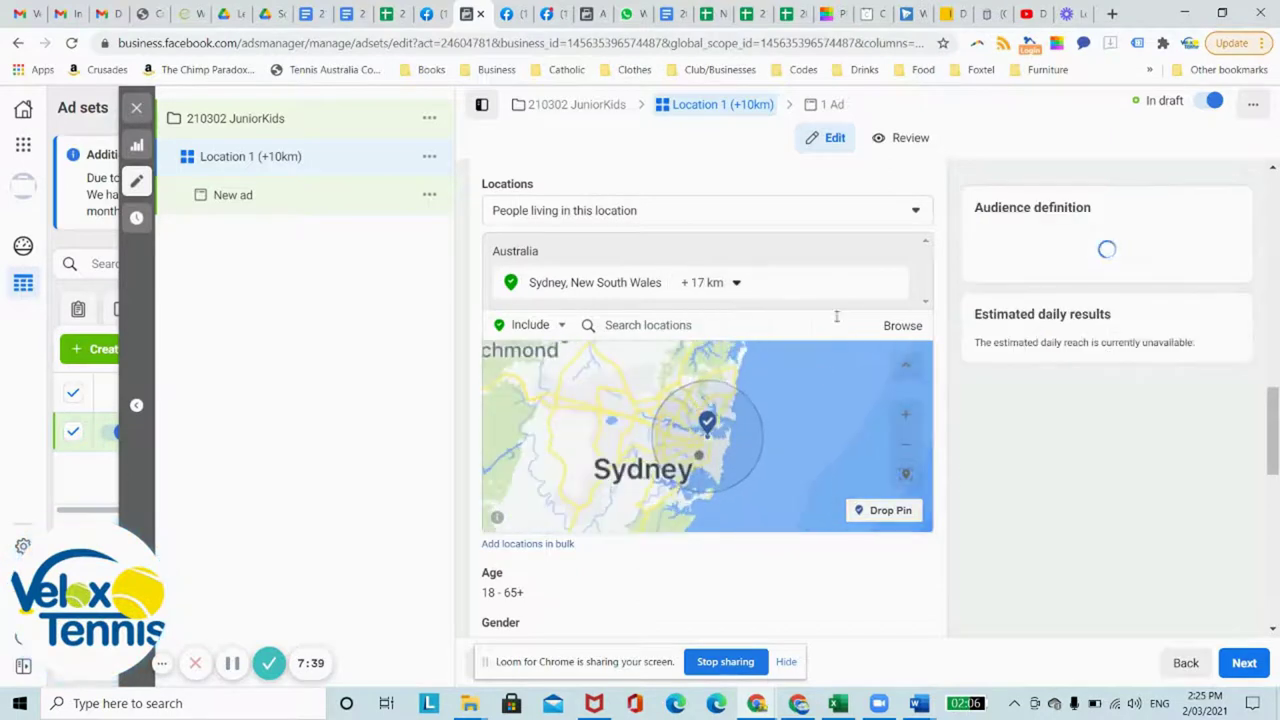
click(697, 283)
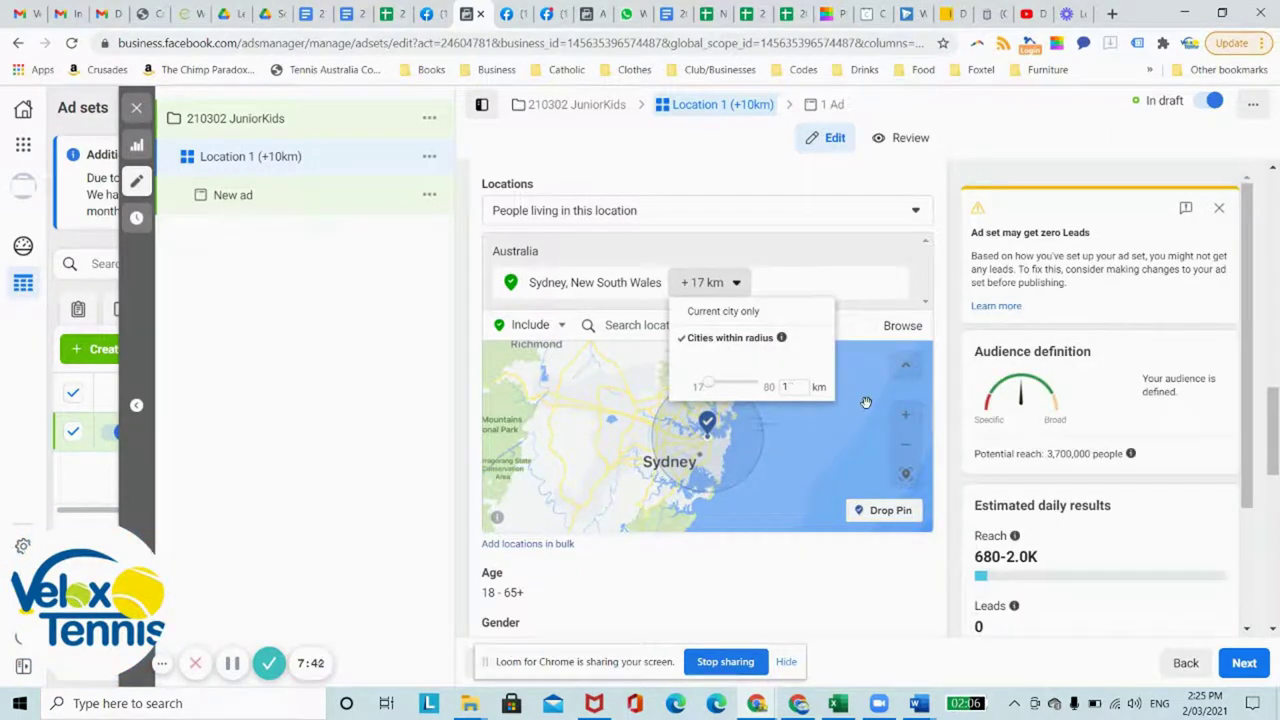
click(888, 210)
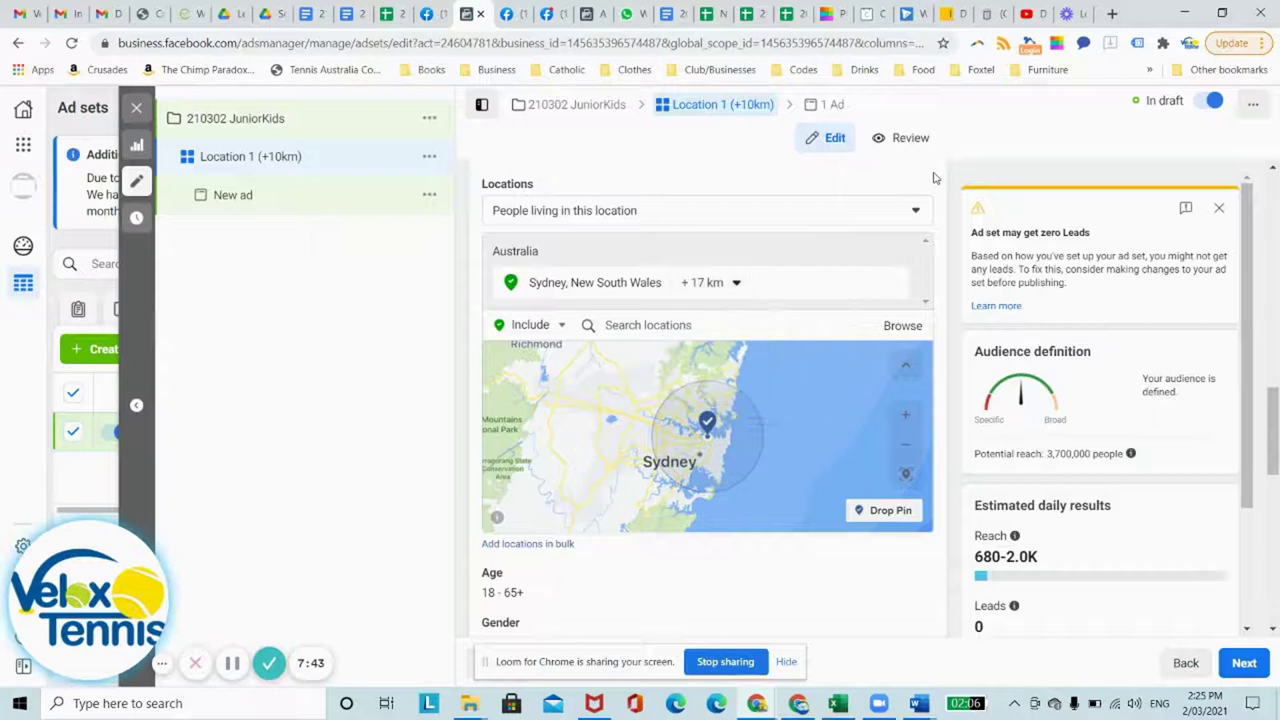
click(697, 284)
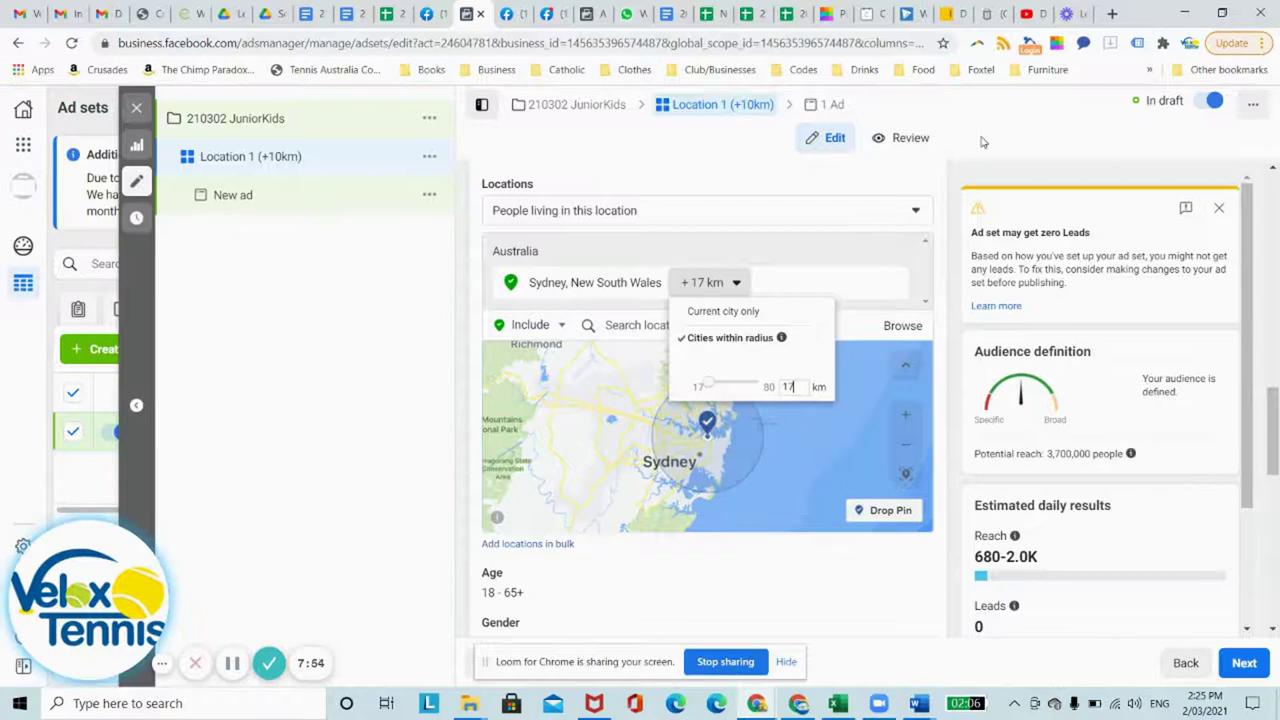
Change the ad set name from '(+10km)' to '(+17km)' and insert 'Parents 3to17'
click(837, 191)
scroll(771, 329, up, 4)
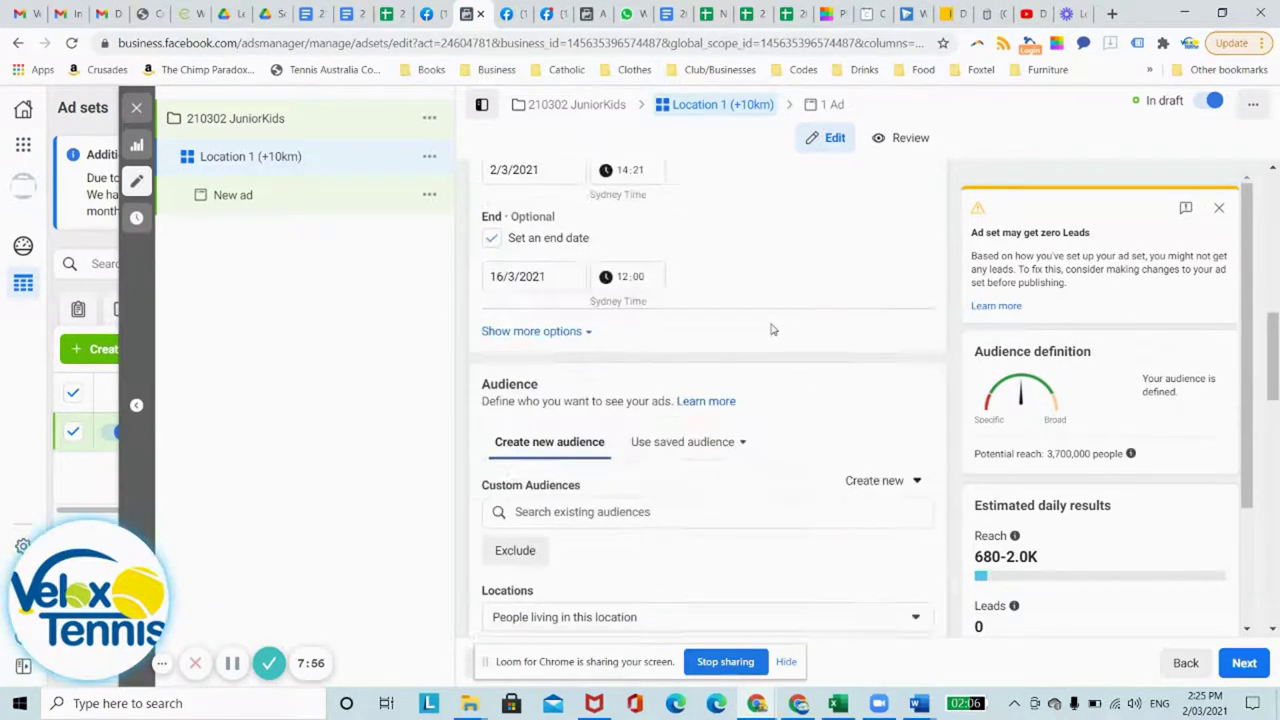
scroll(771, 329, up, 10)
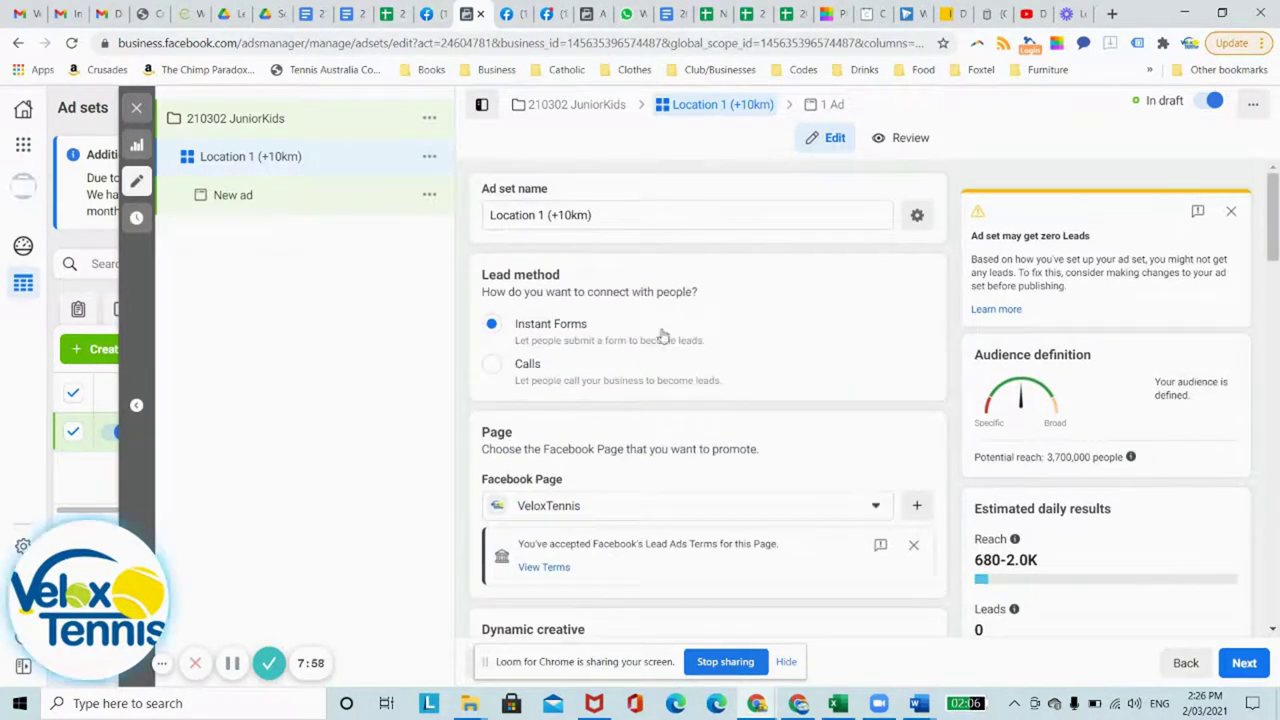
click(661, 218)
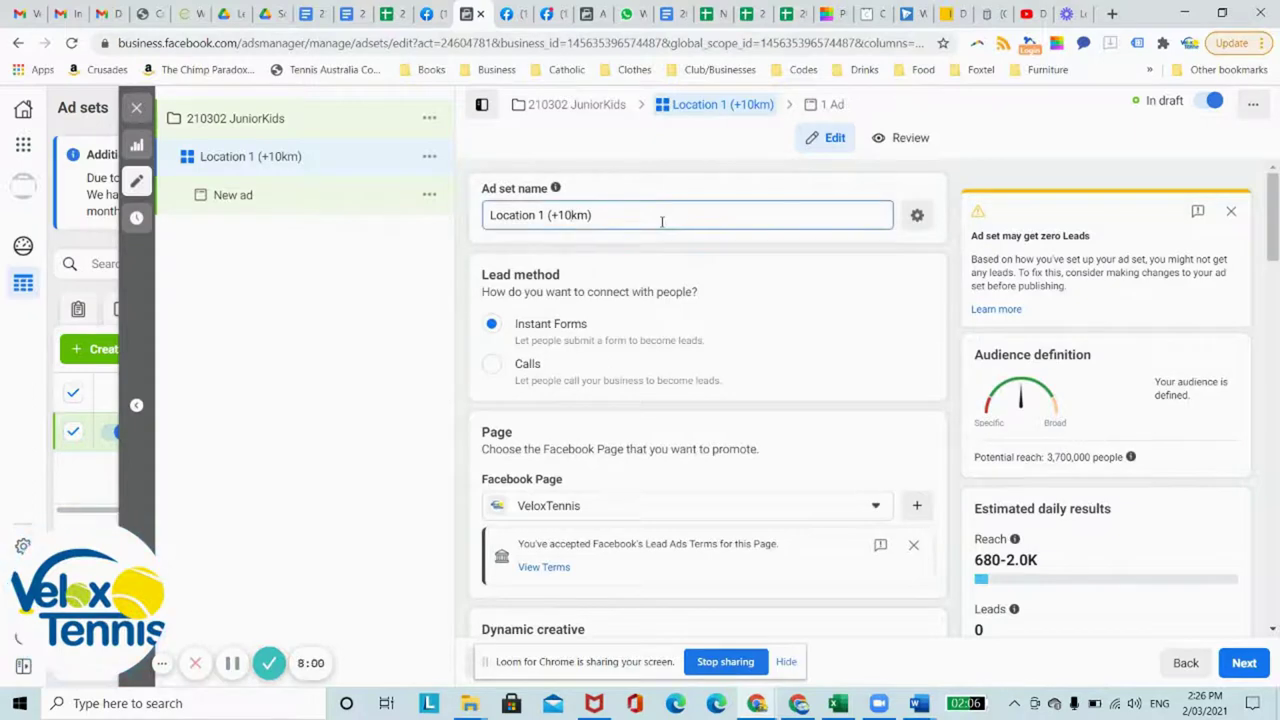
key(Left)
key(Left)
key(Left)
key(BackSpace)
text(7)
key(Left)
key(Left)
key(Left)
key(Left)
text(- Parent)
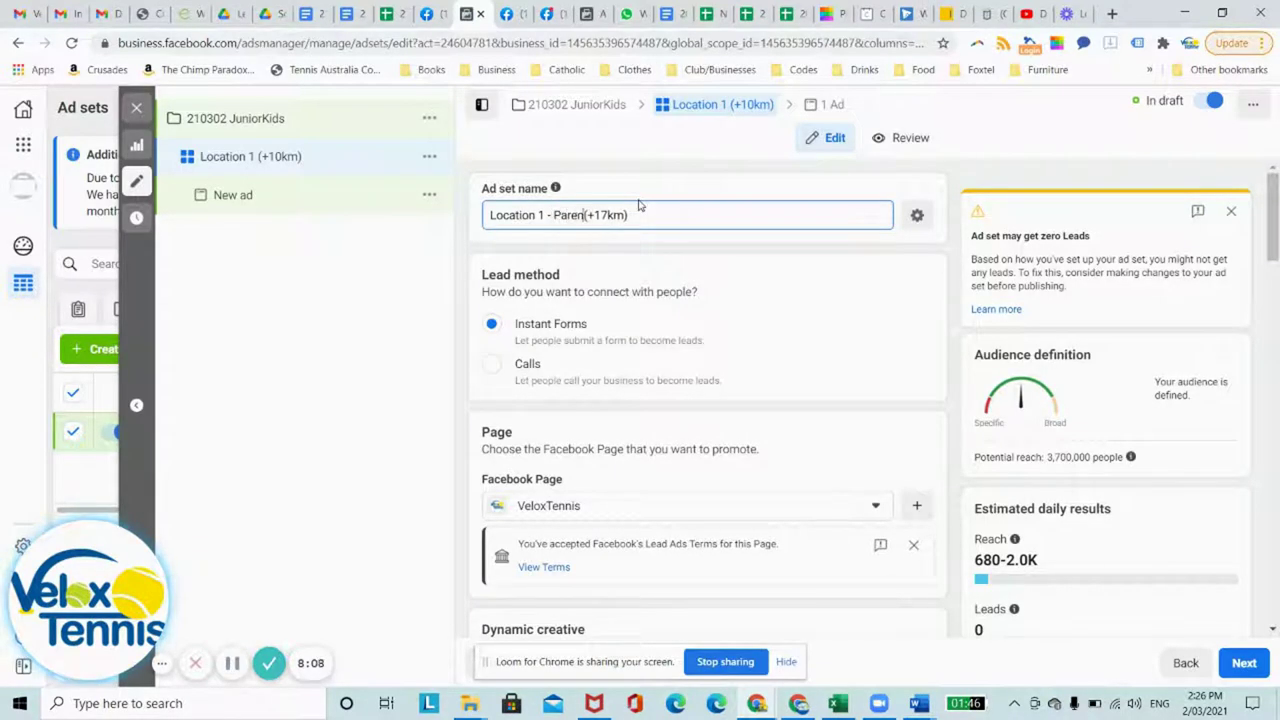
text(s )
text(3to)
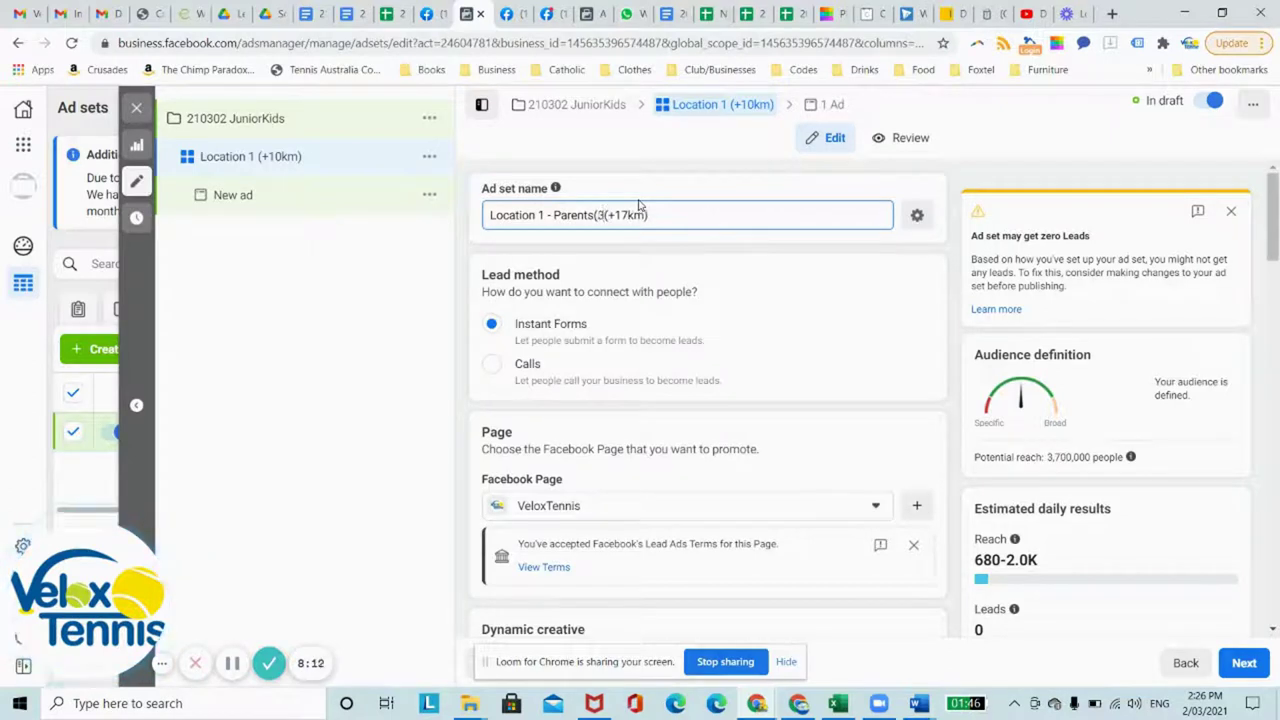
text(17) -)
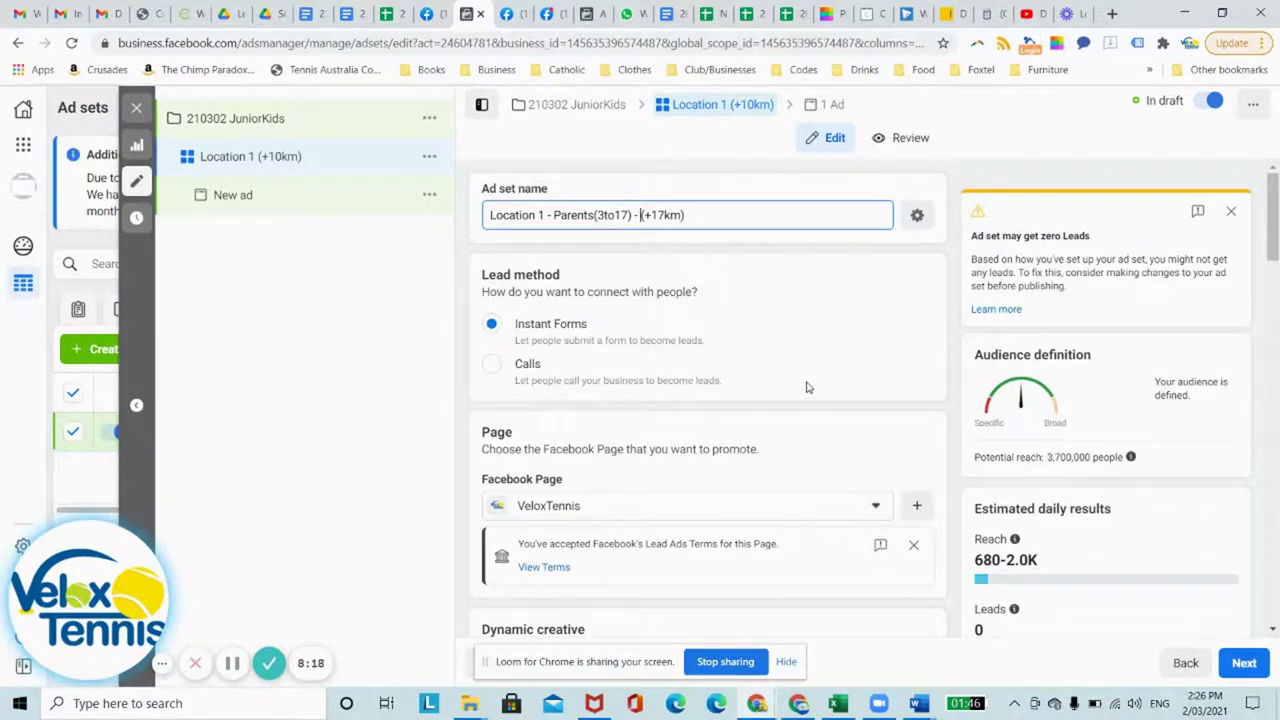
Set the audience age range to 27 minimum and 55 maximum
scroll(806, 386, down, 7)
scroll(808, 387, down, 3)
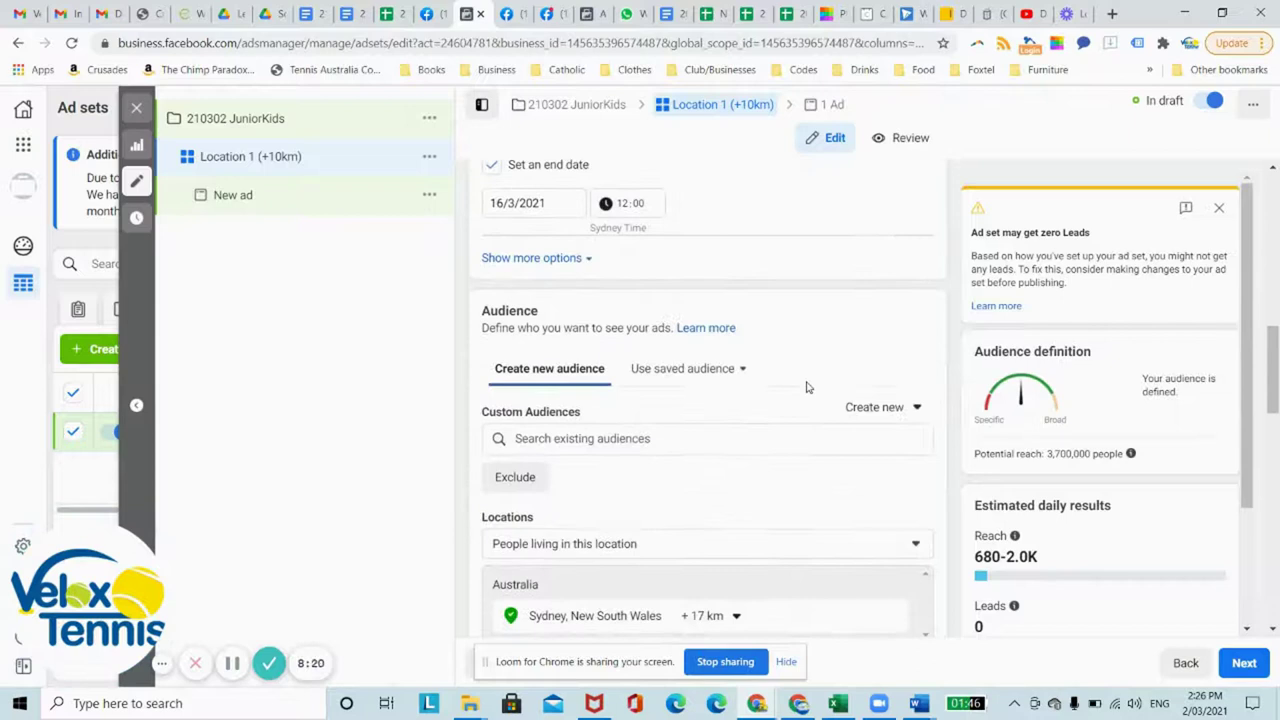
scroll(808, 387, down, 3)
scroll(808, 387, down, 3)
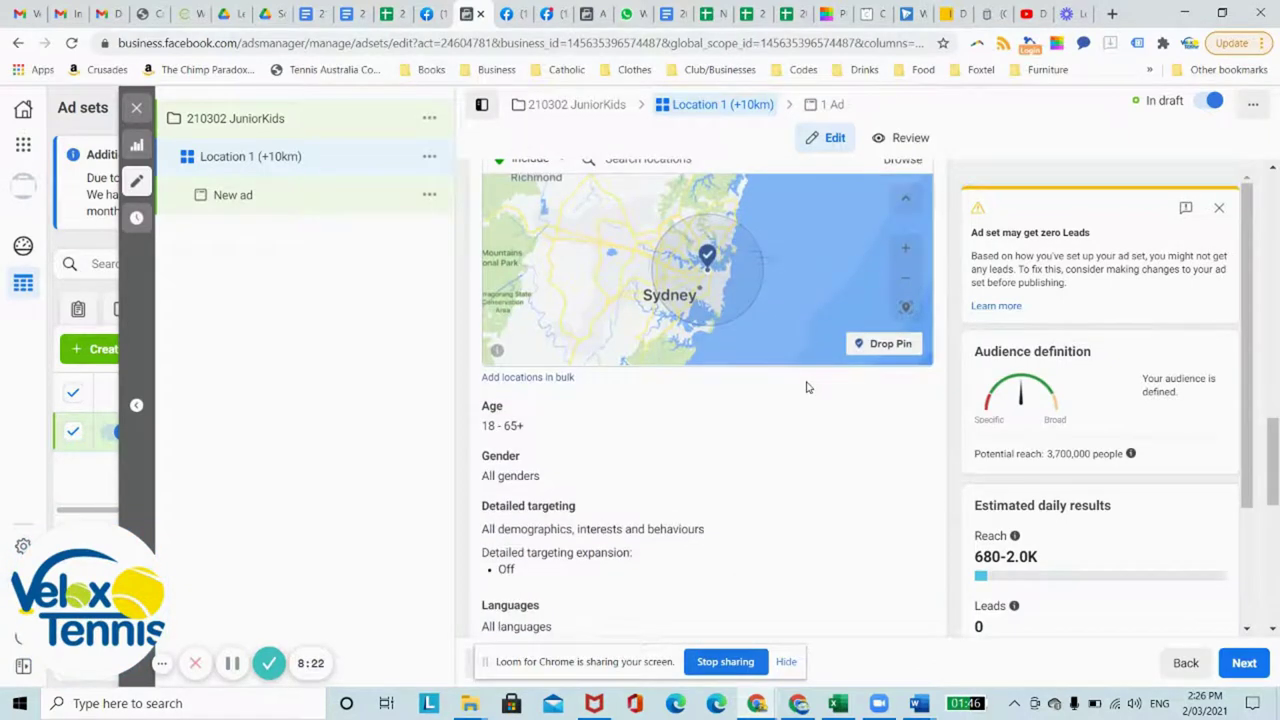
scroll(808, 387, down, 1)
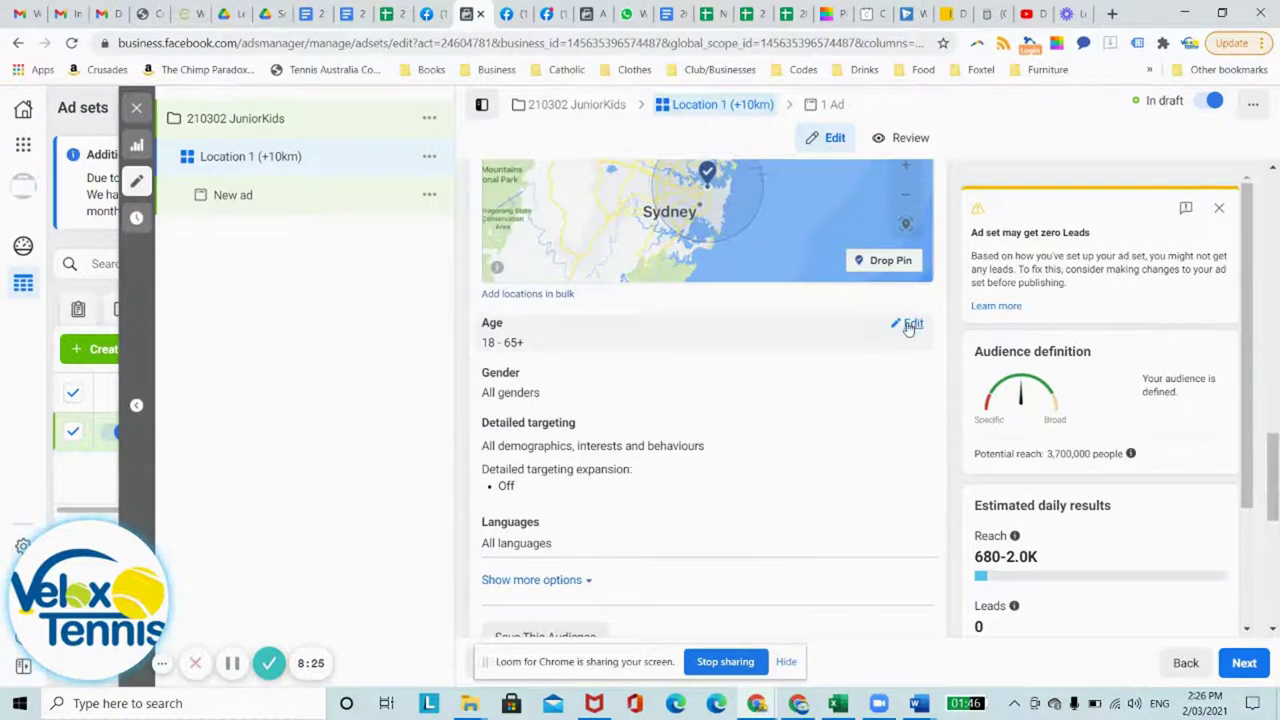
click(910, 326)
click(530, 348)
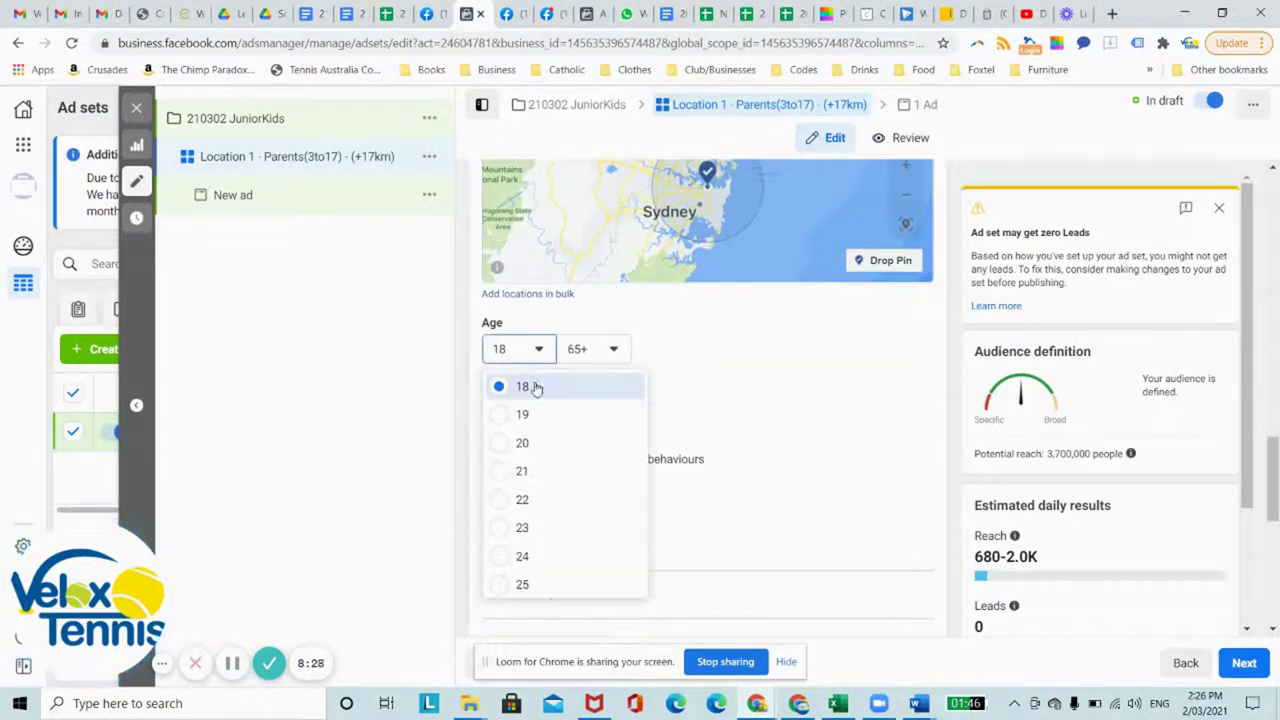
scroll(540, 553, down, 1)
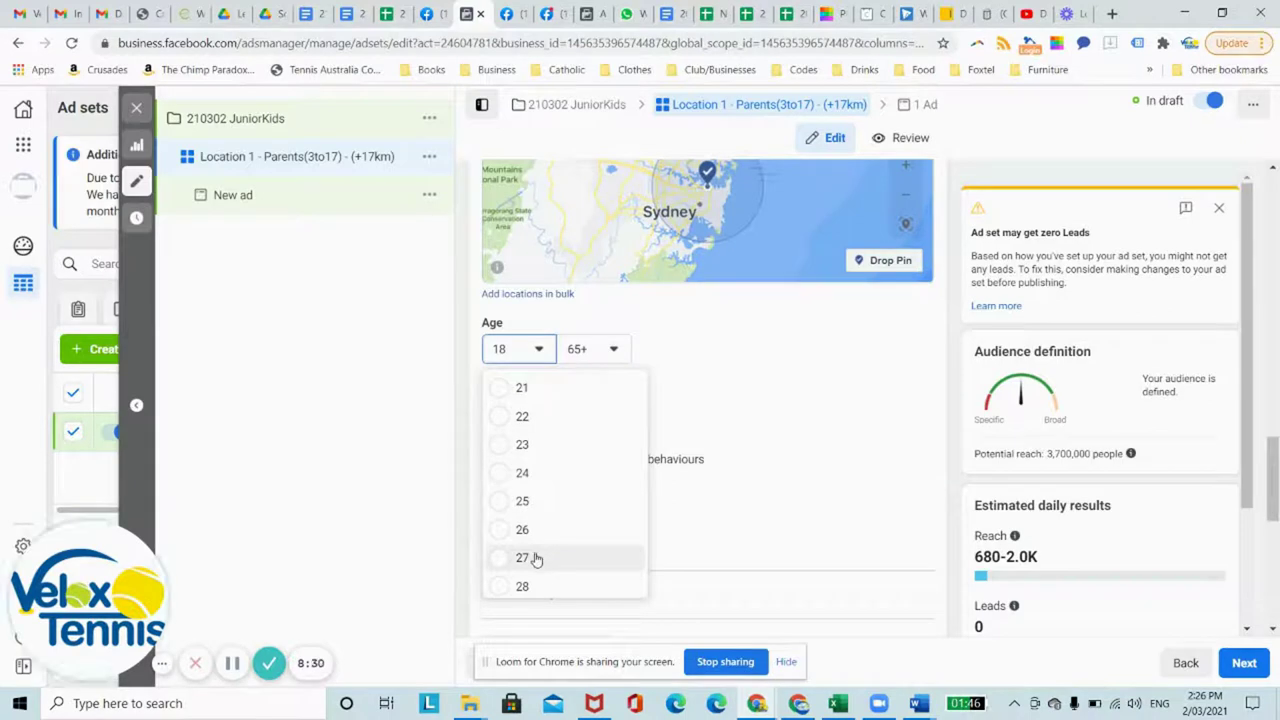
click(535, 558)
click(608, 349)
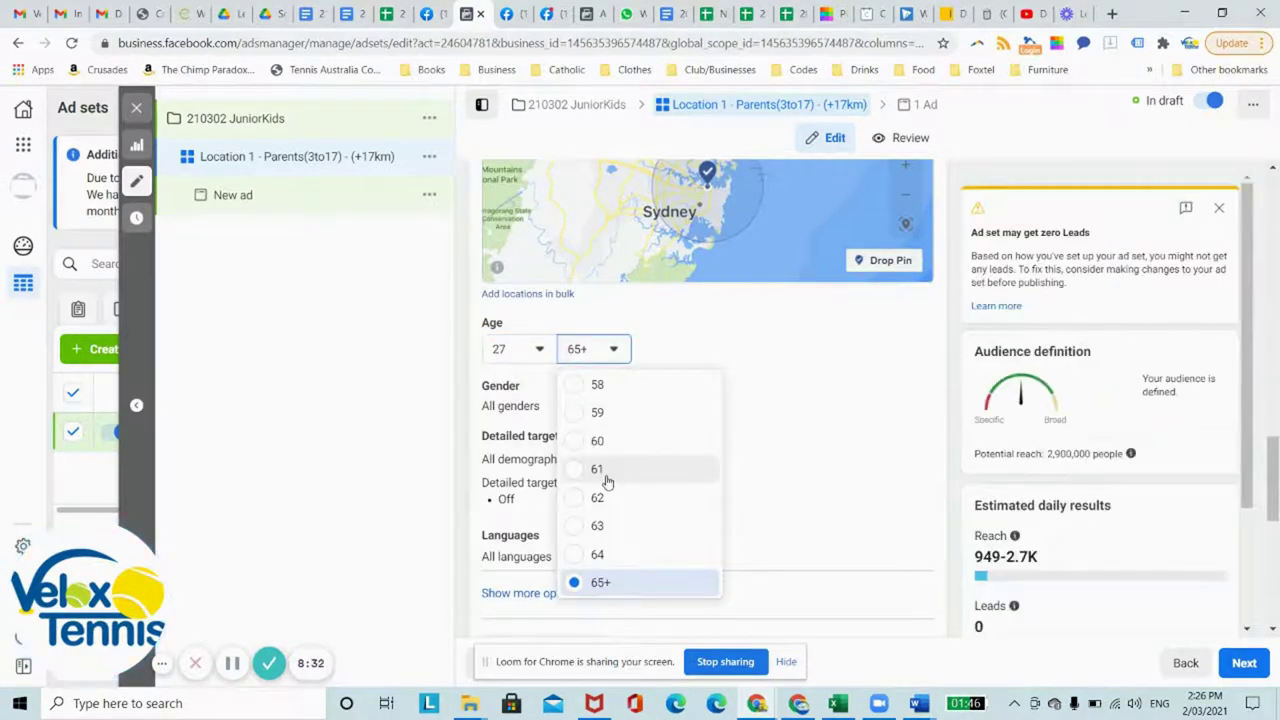
scroll(620, 489, up, 1)
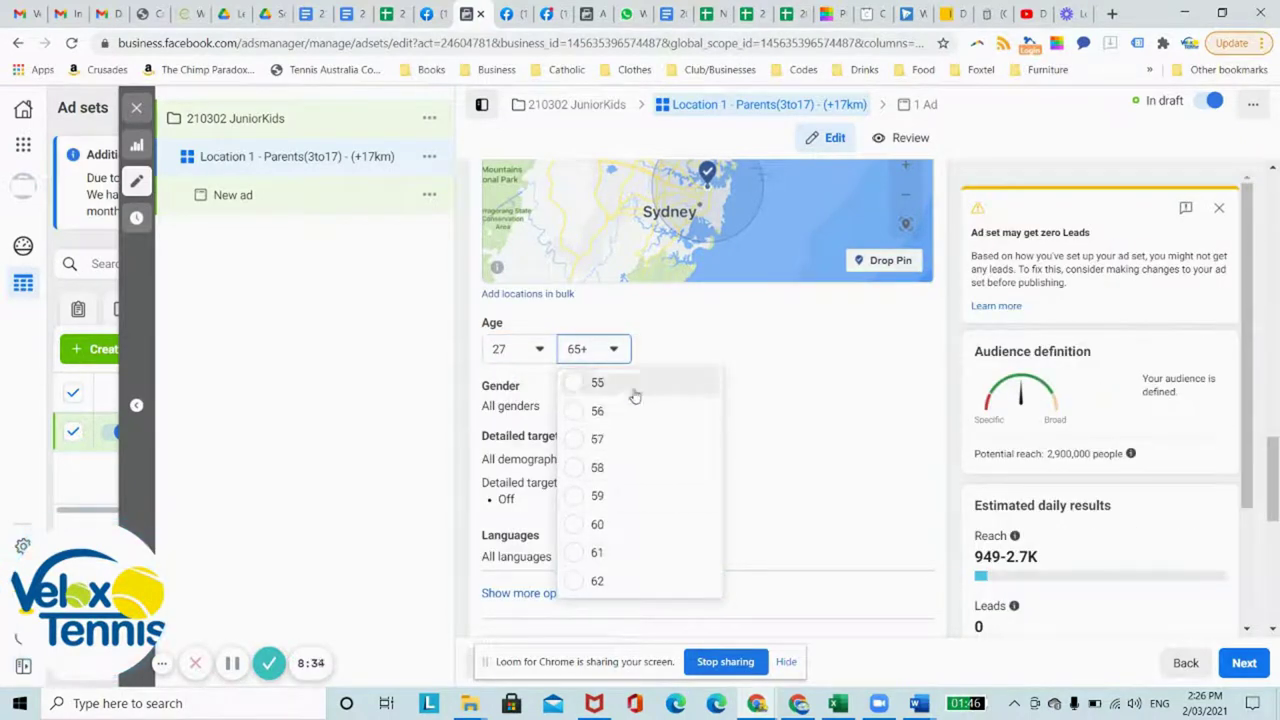
click(635, 386)
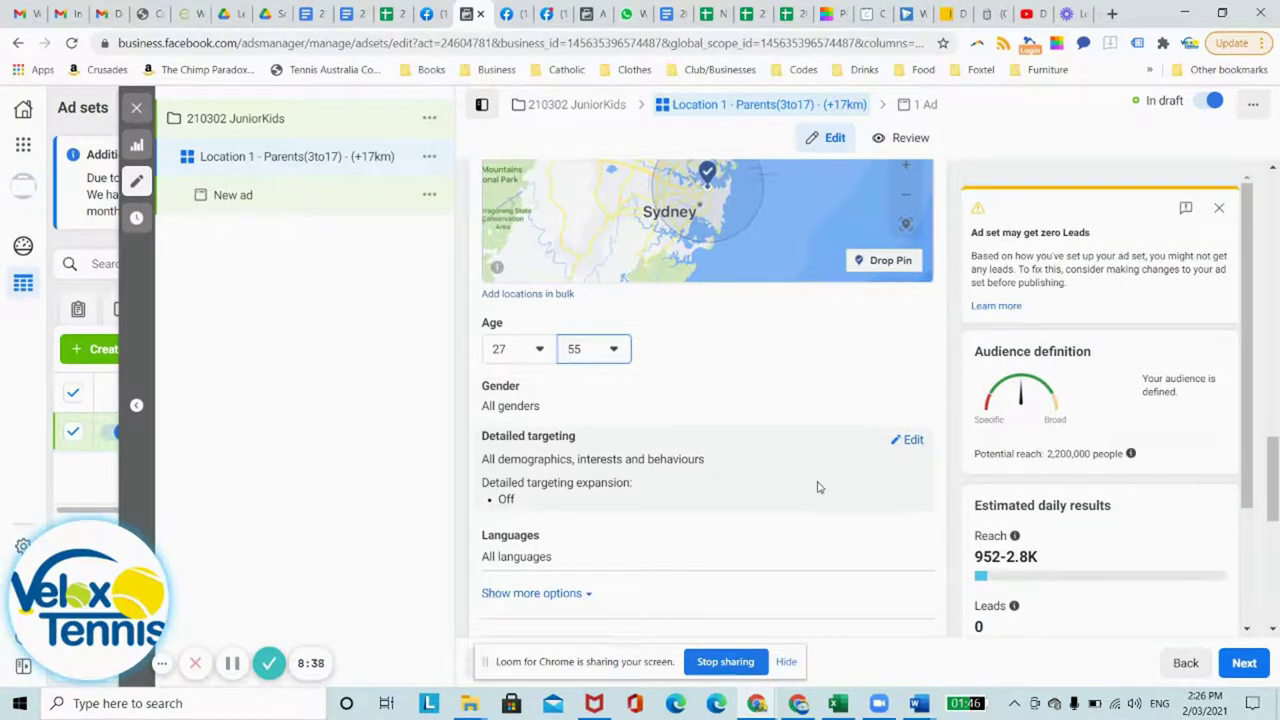
Add '27to55' after 'Parents' in the ad set name
scroll(794, 444, up, 15)
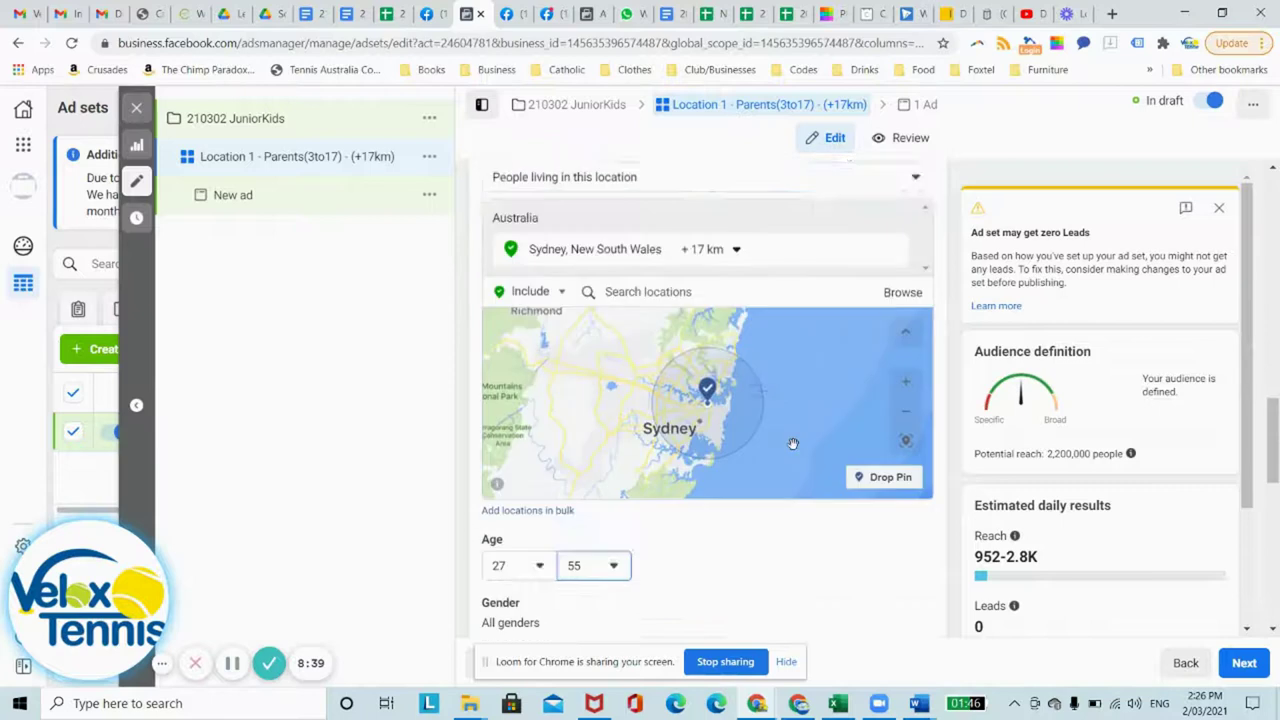
scroll(794, 444, up, 3)
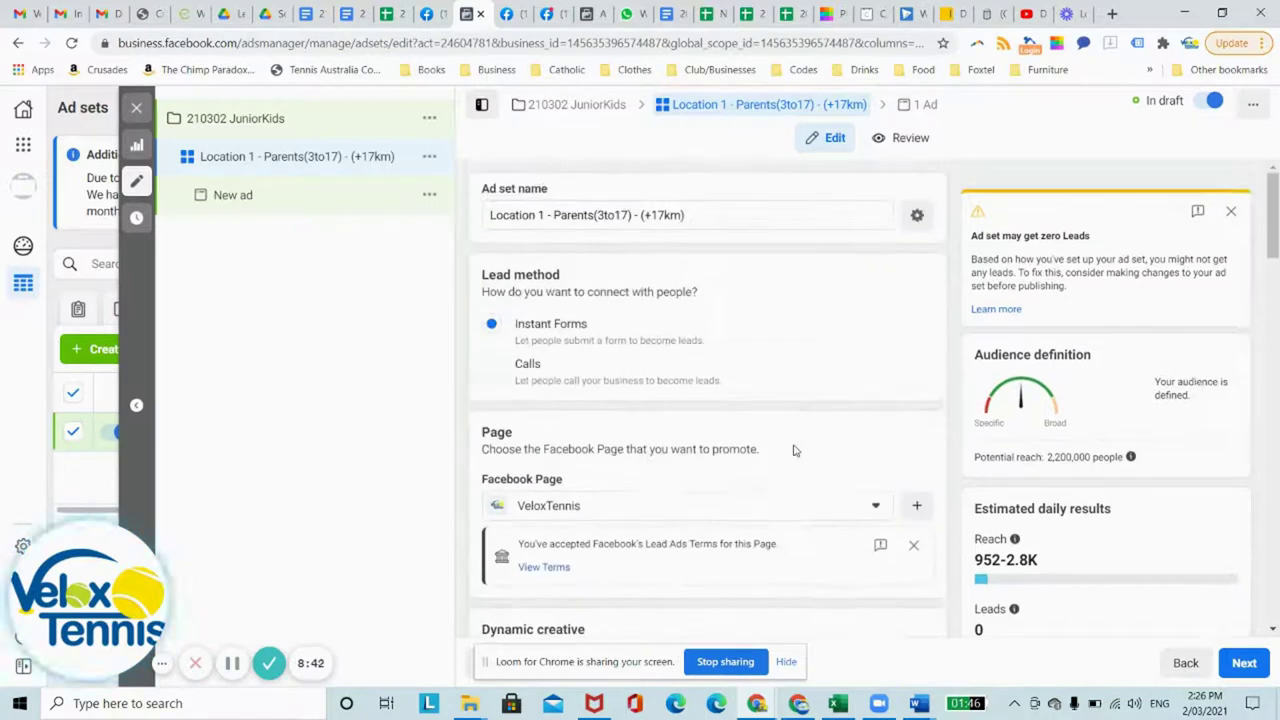
click(590, 215)
text(25)
key(BackSpace)
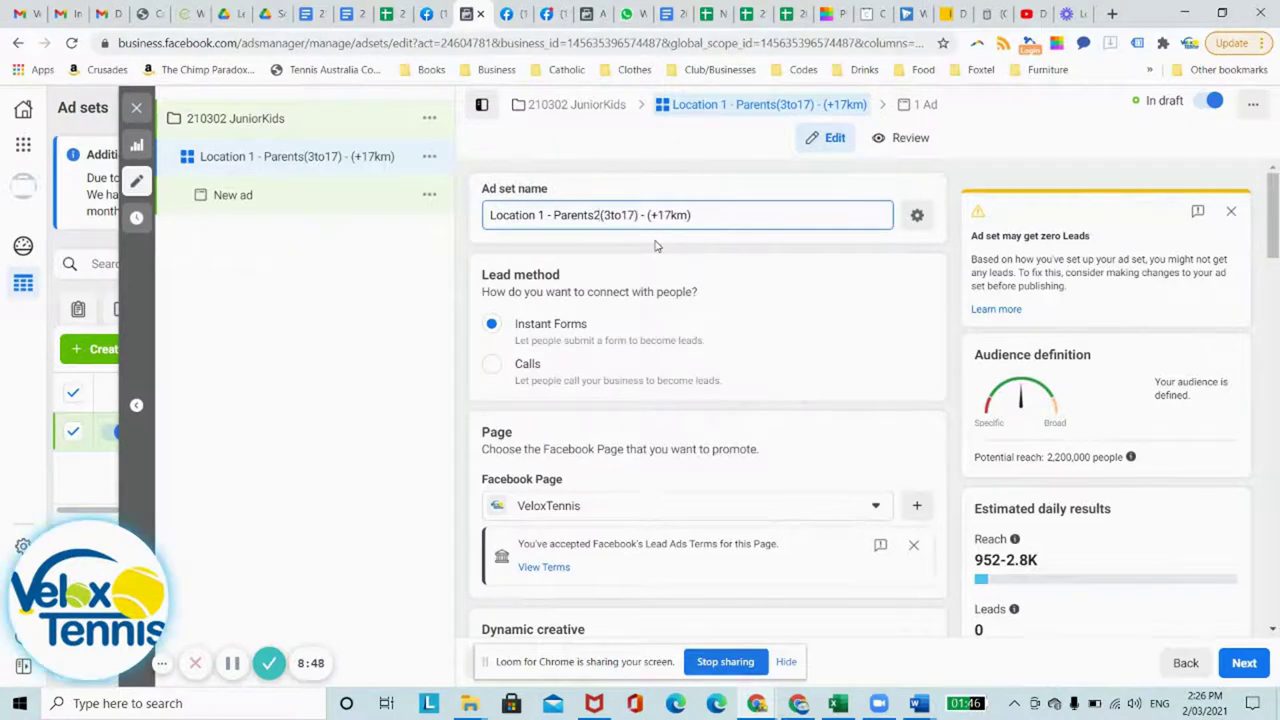
text(7to)
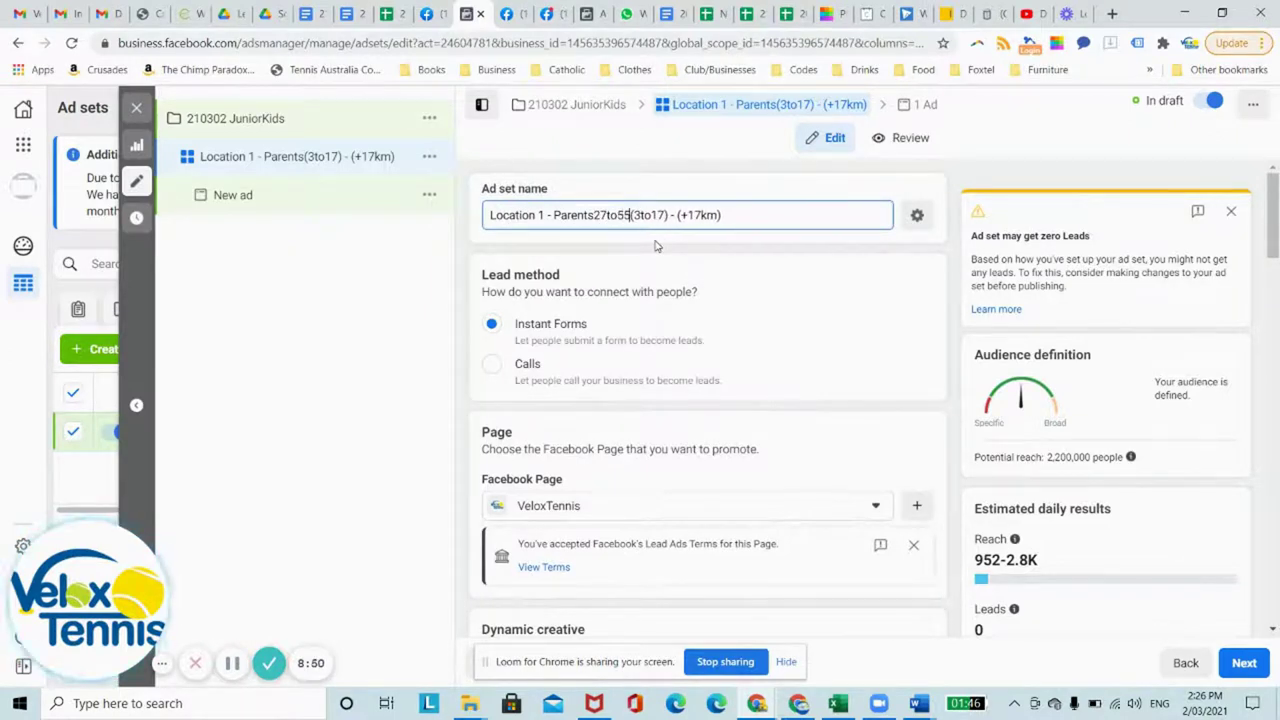
text(55)
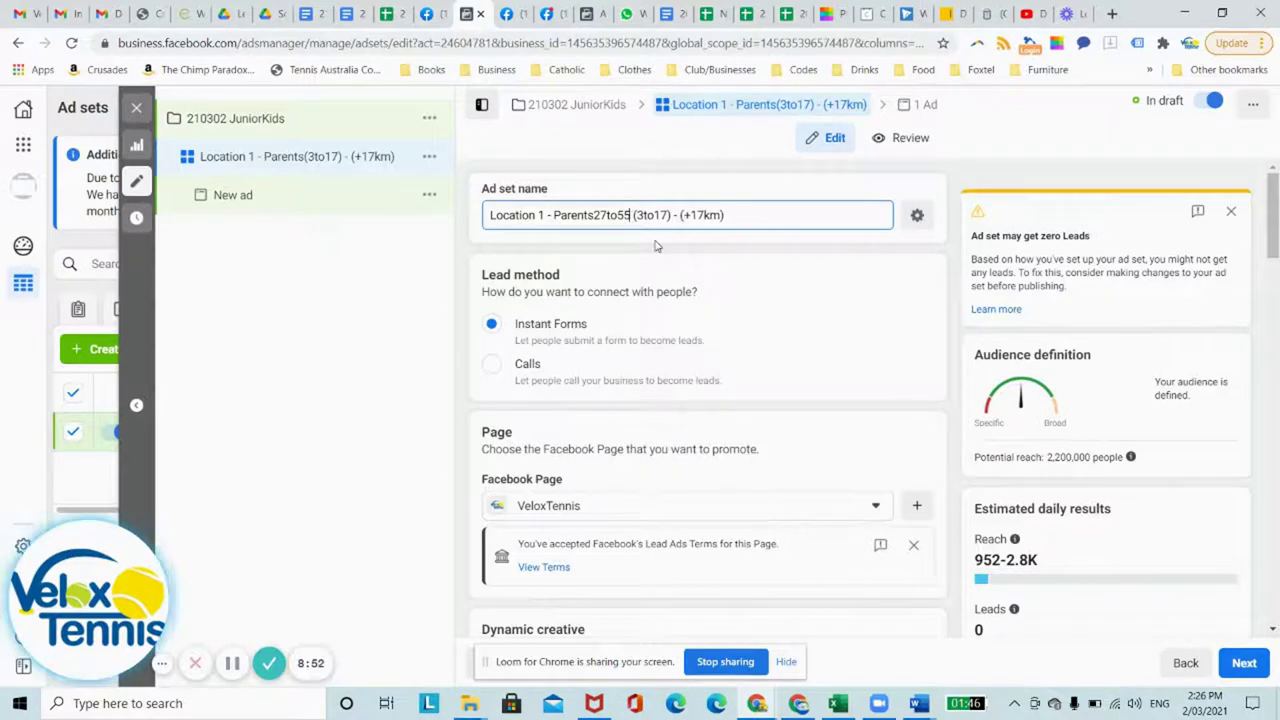
key(Left)
key(Left)
key(Left)
key(Left)
key(Left)
key(Left)
key(Left)
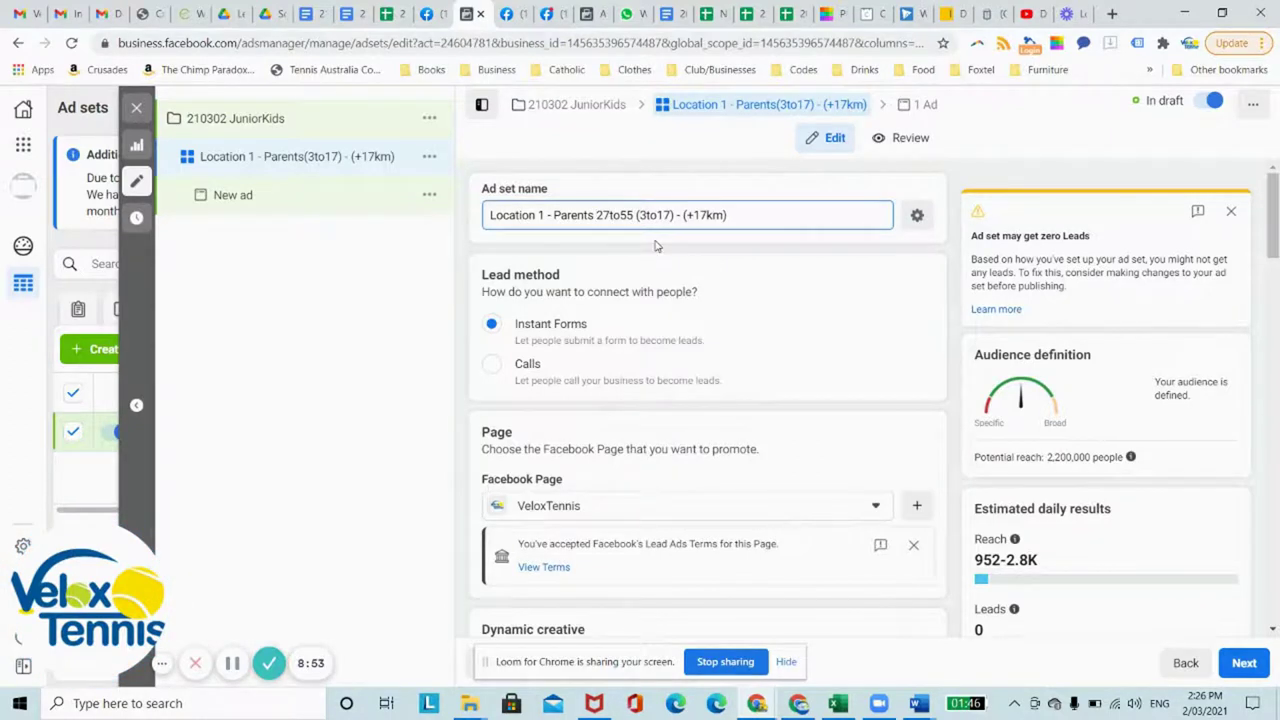
Change the ad set's 2/3/2021 start time to 19:00 to clear the past-start-date warning
scroll(760, 306, down, 7)
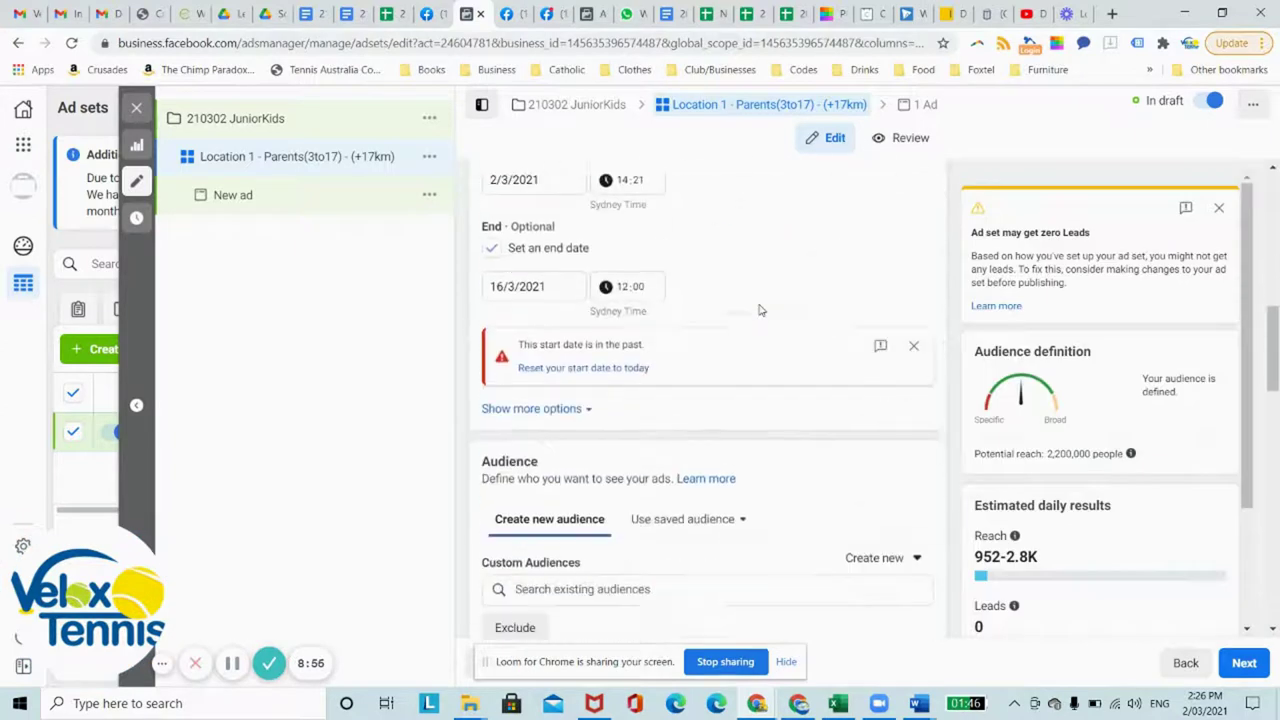
scroll(760, 310, down, 3)
scroll(760, 310, up, 2)
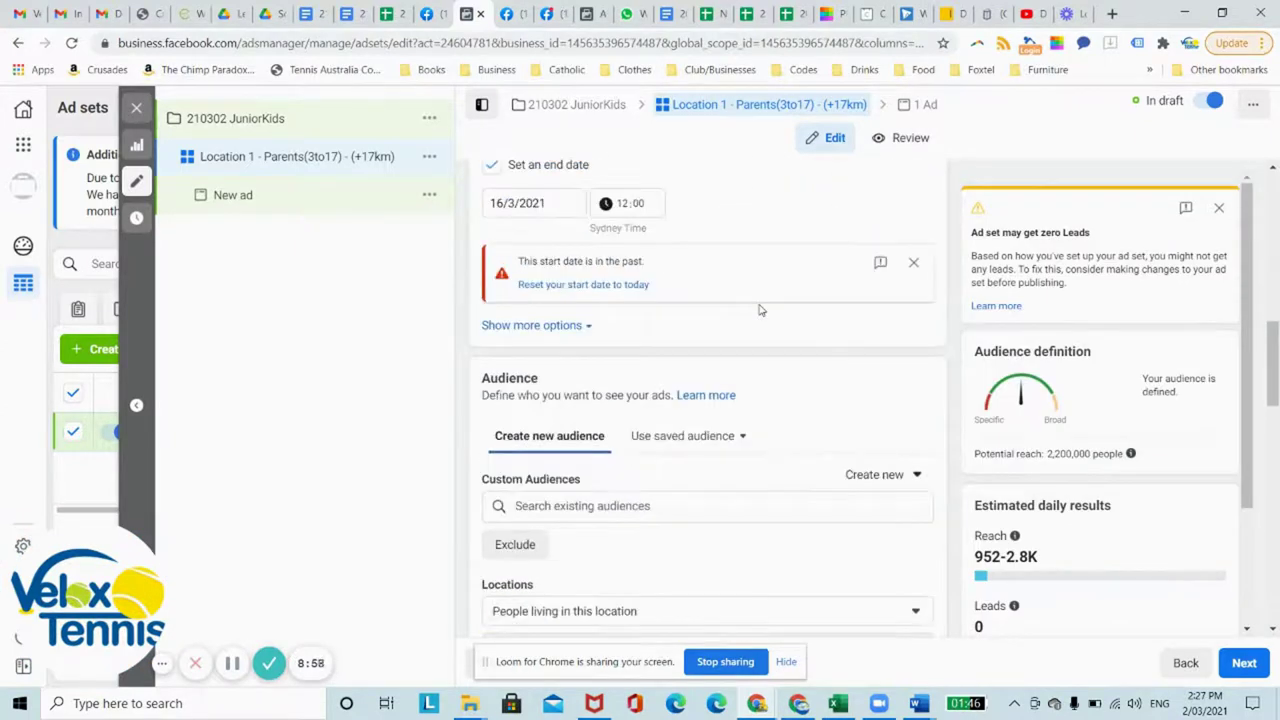
scroll(760, 310, up, 1)
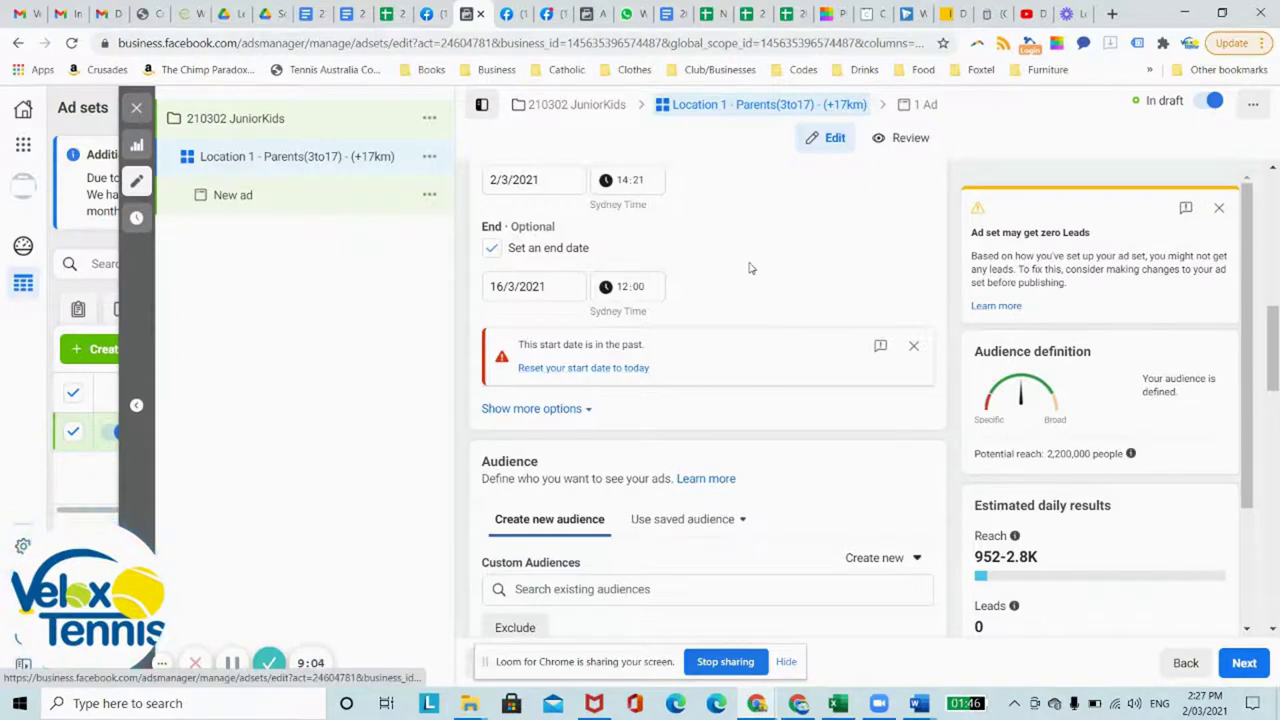
scroll(700, 267, up, 1)
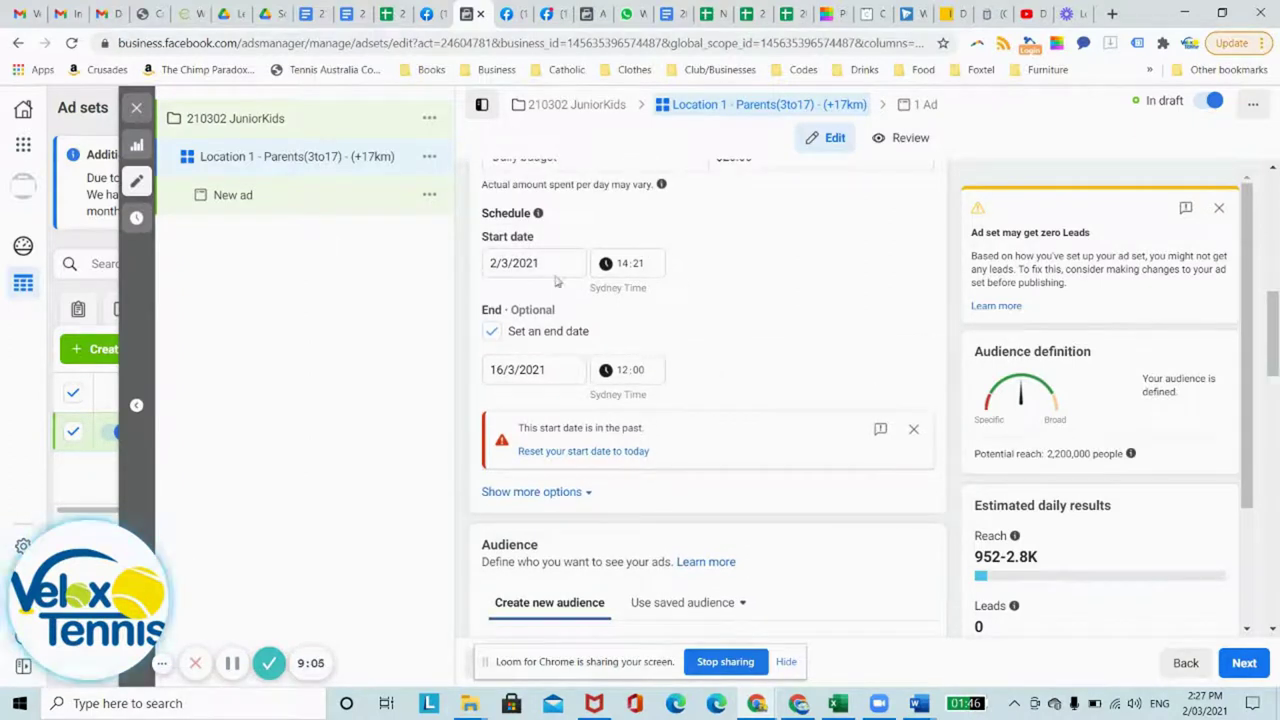
click(622, 265)
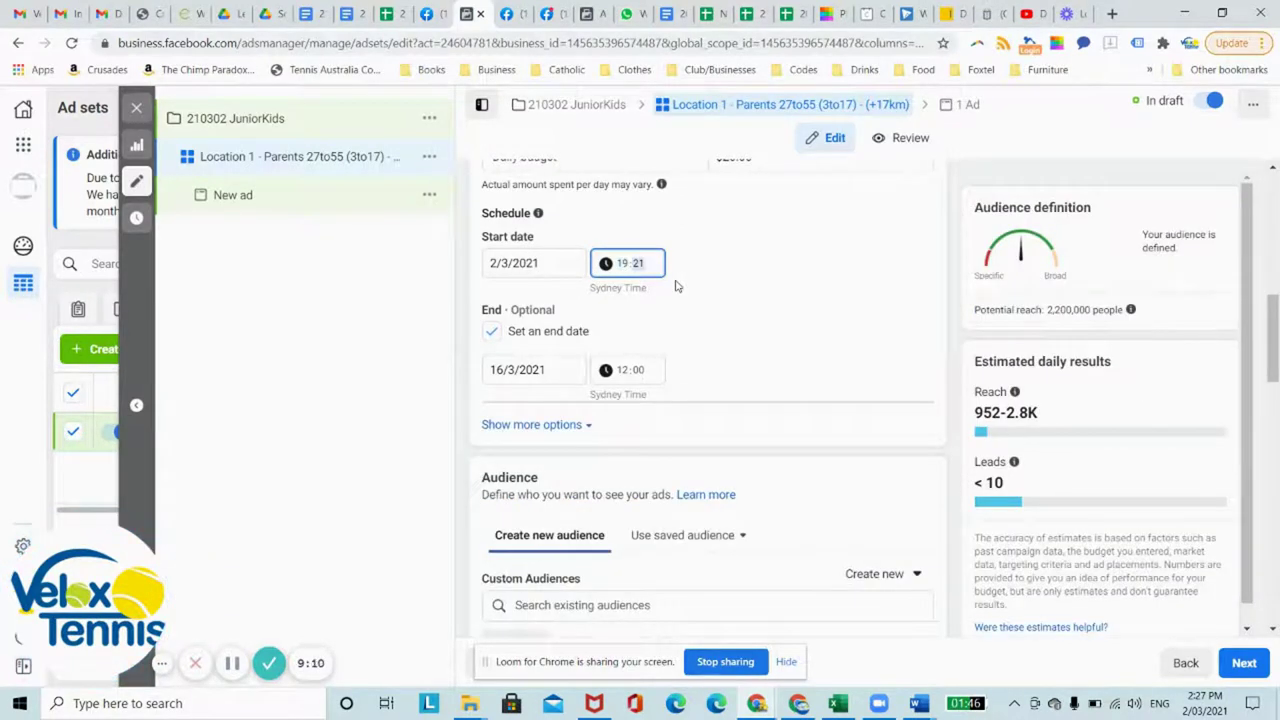
key(Right)
text(00)
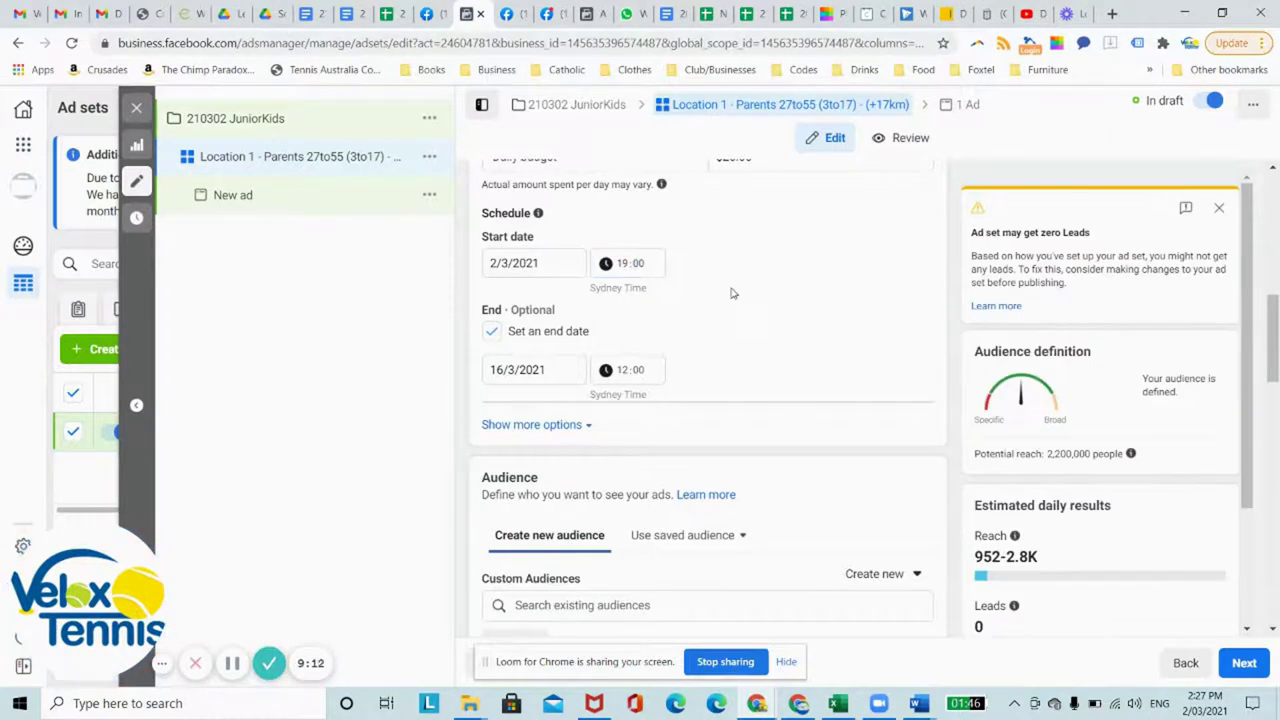
scroll(734, 314, down, 4)
Add parents of pre-schoolers (3-5 years) and primary school-age children to detailed targeting
scroll(736, 317, down, 1)
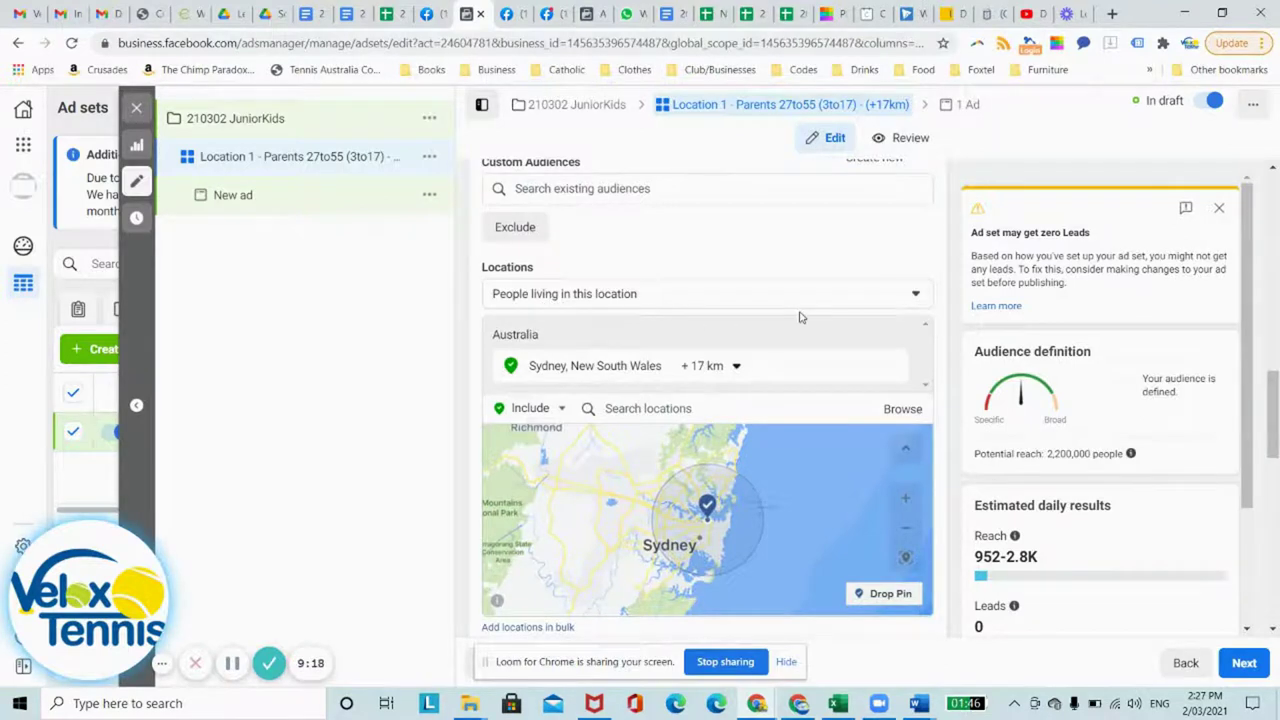
scroll(799, 317, down, 1)
scroll(779, 318, down, 1)
scroll(779, 318, down, 2)
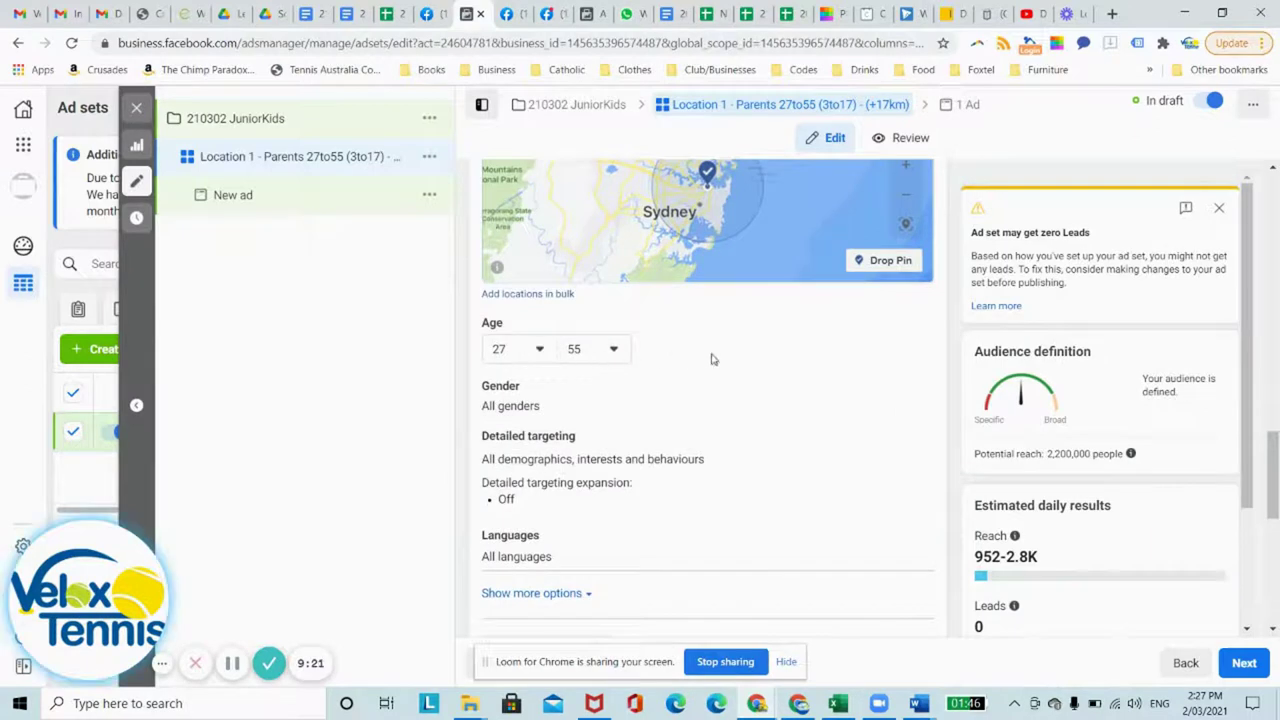
scroll(737, 371, down, 1)
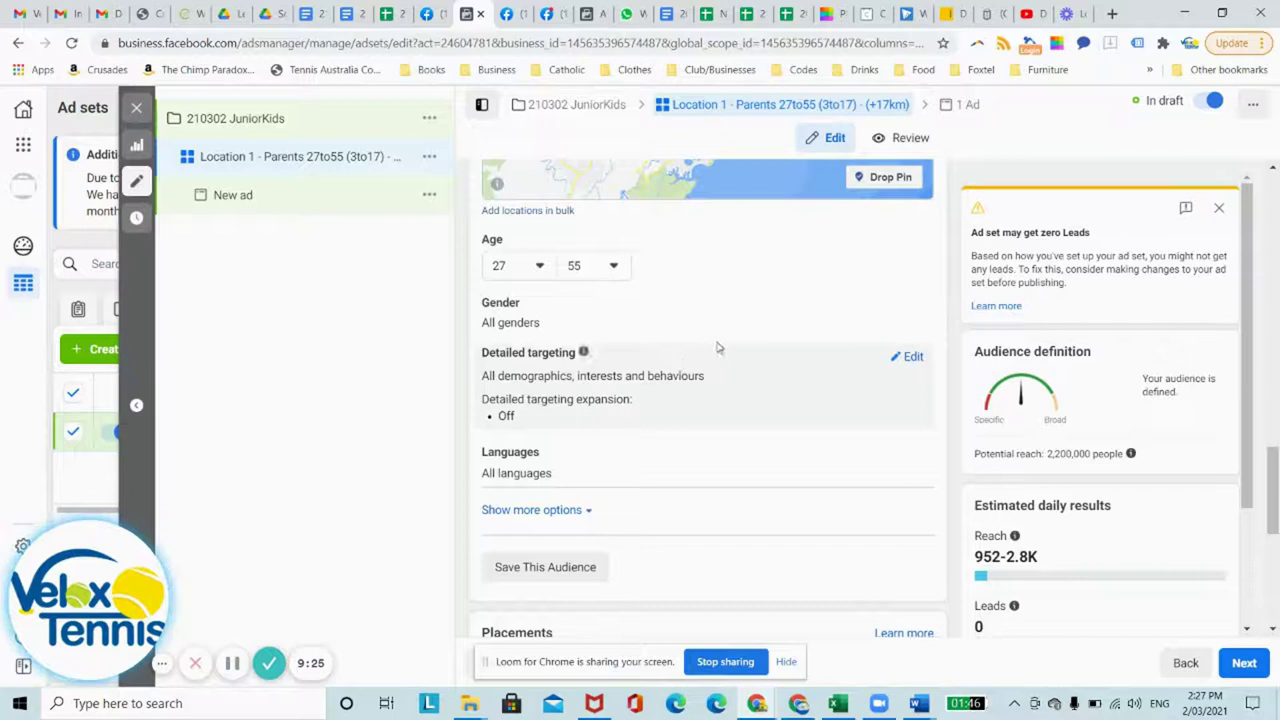
scroll(743, 340, down, 1)
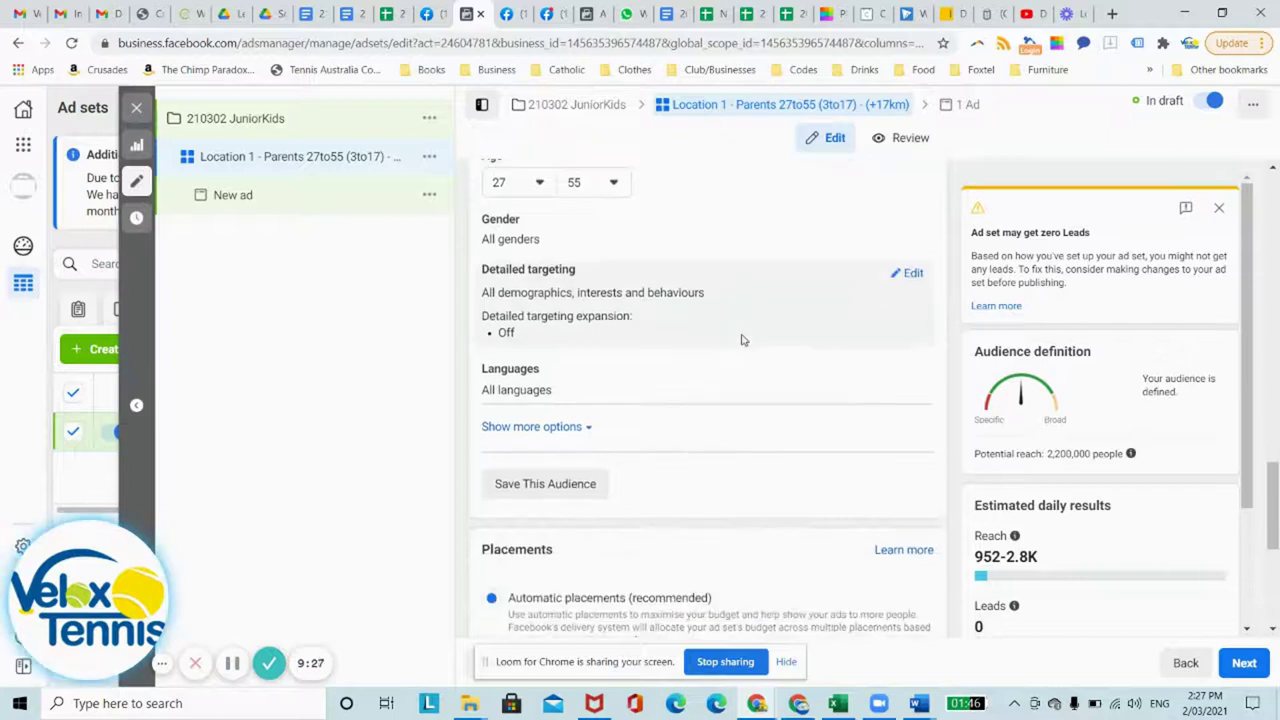
click(908, 276)
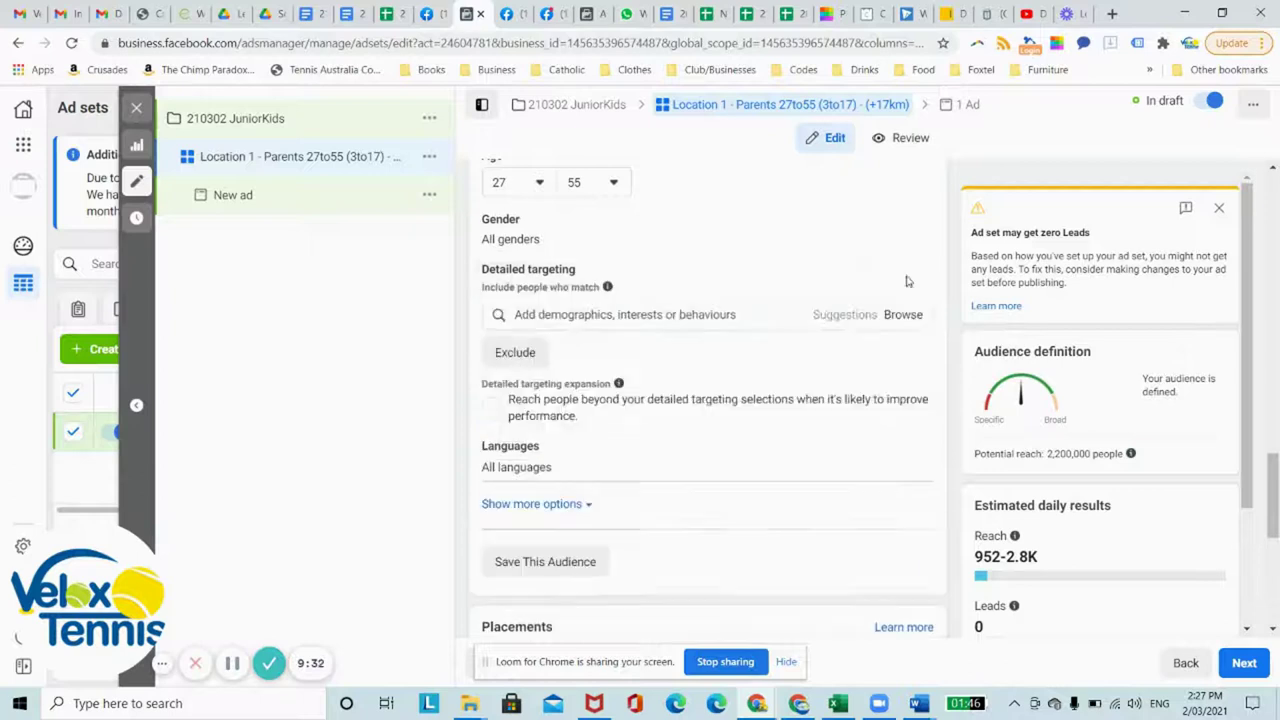
click(712, 324)
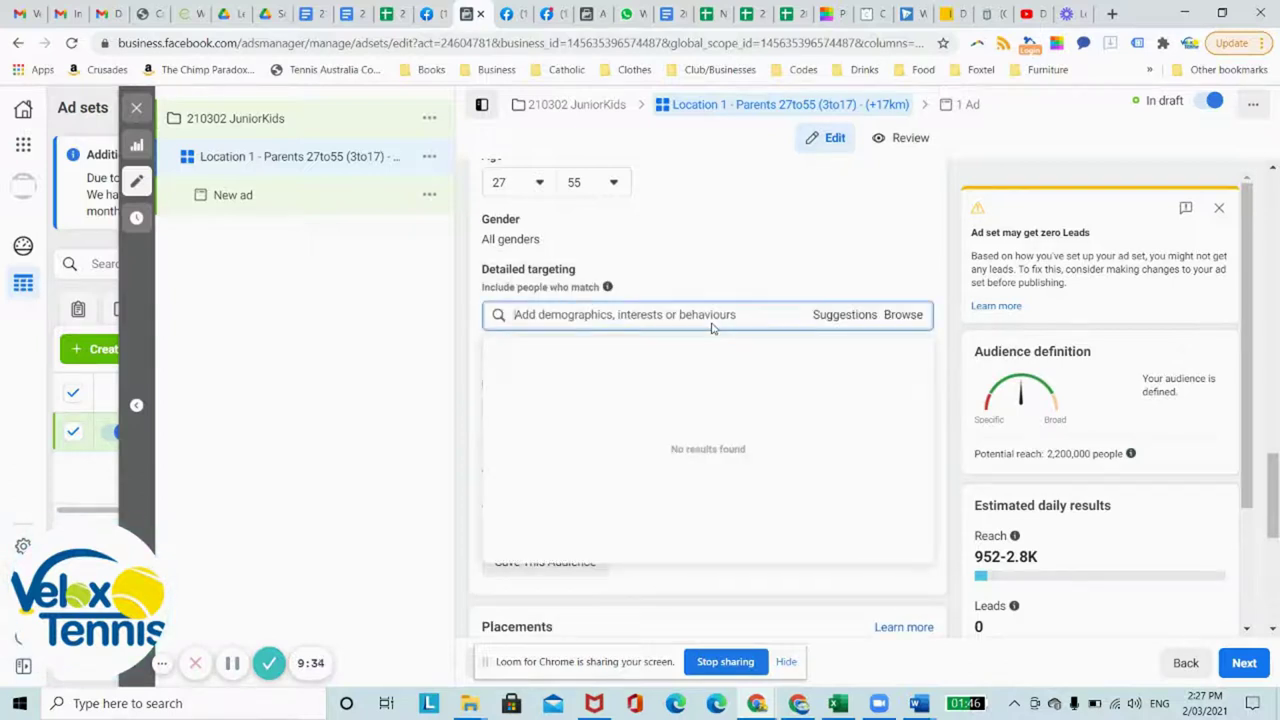
text(Parents)
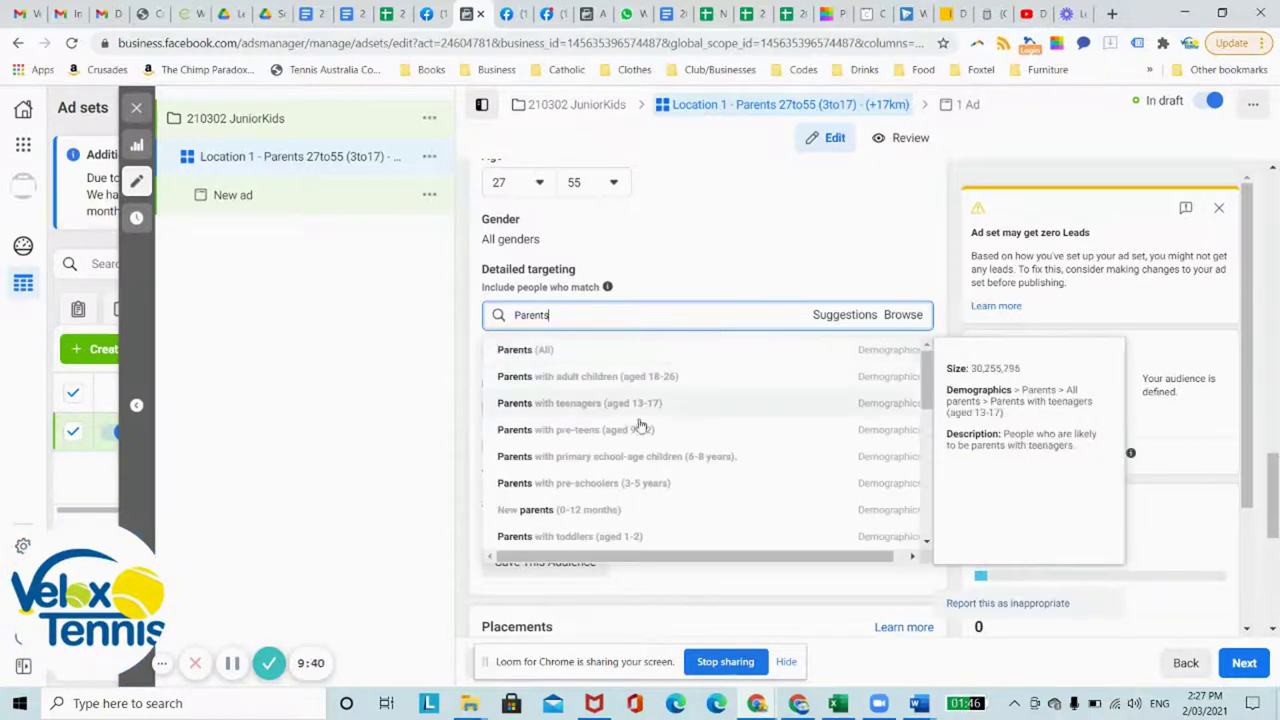
click(621, 484)
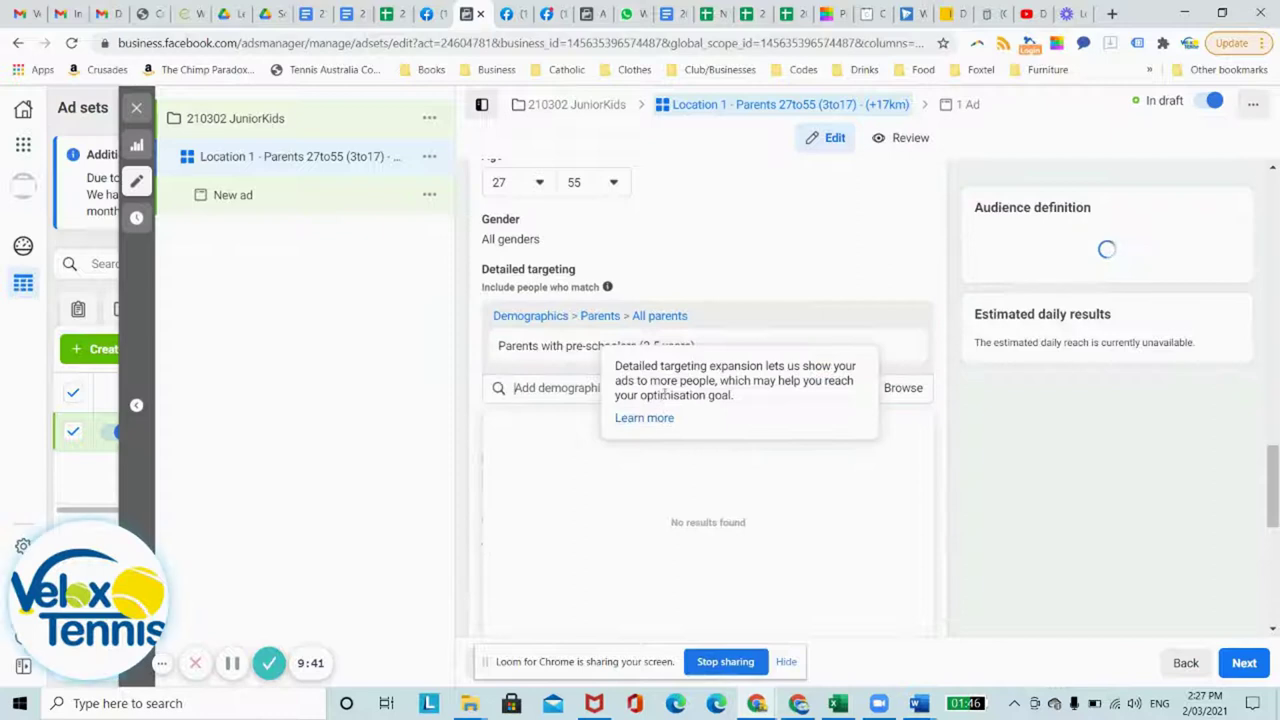
click(548, 387)
text(POa)
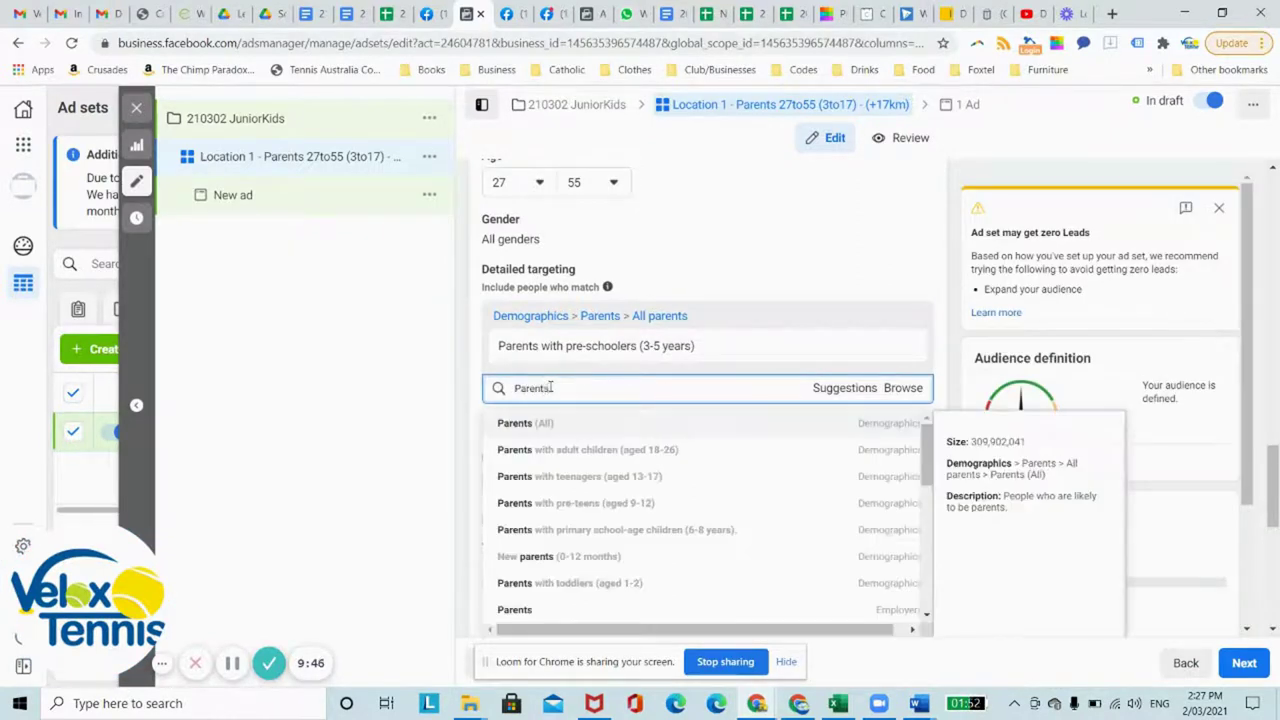
click(610, 530)
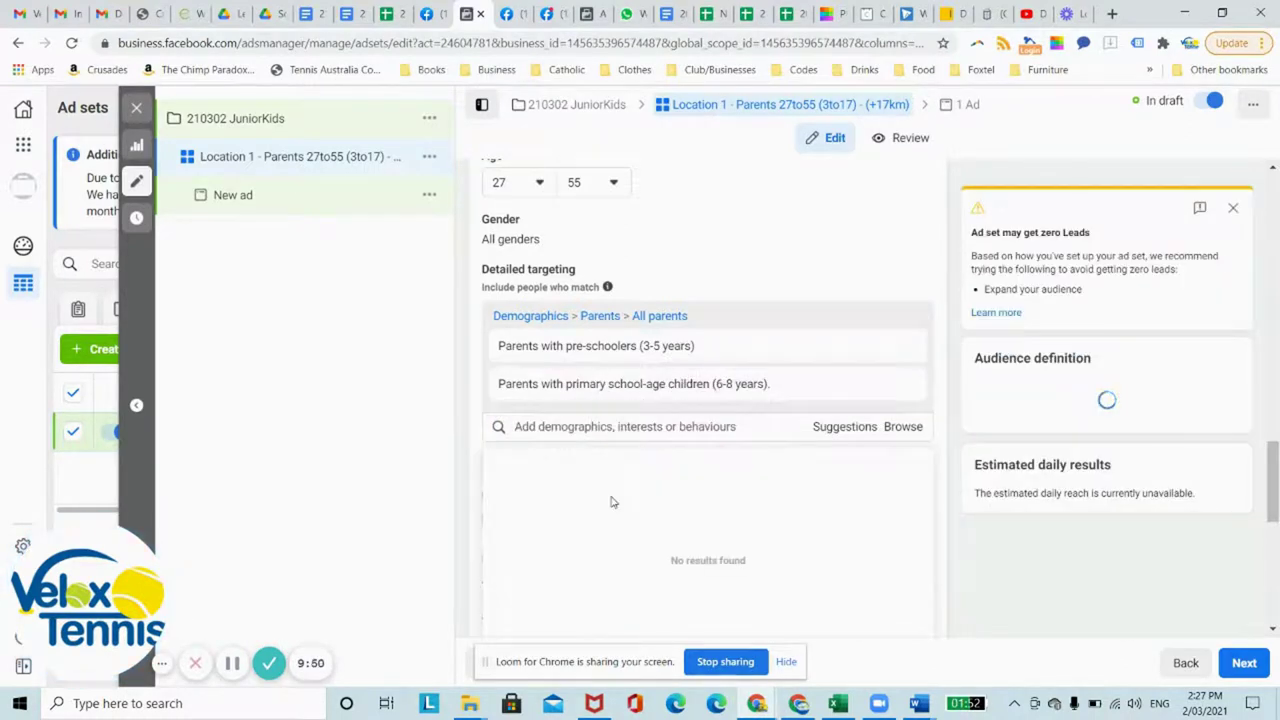
Add Parents with pre-teens (9-12) and Parents with teenagers (13-17) to detailed targeting
text(o)
key(BackSpace)
text(Parents)
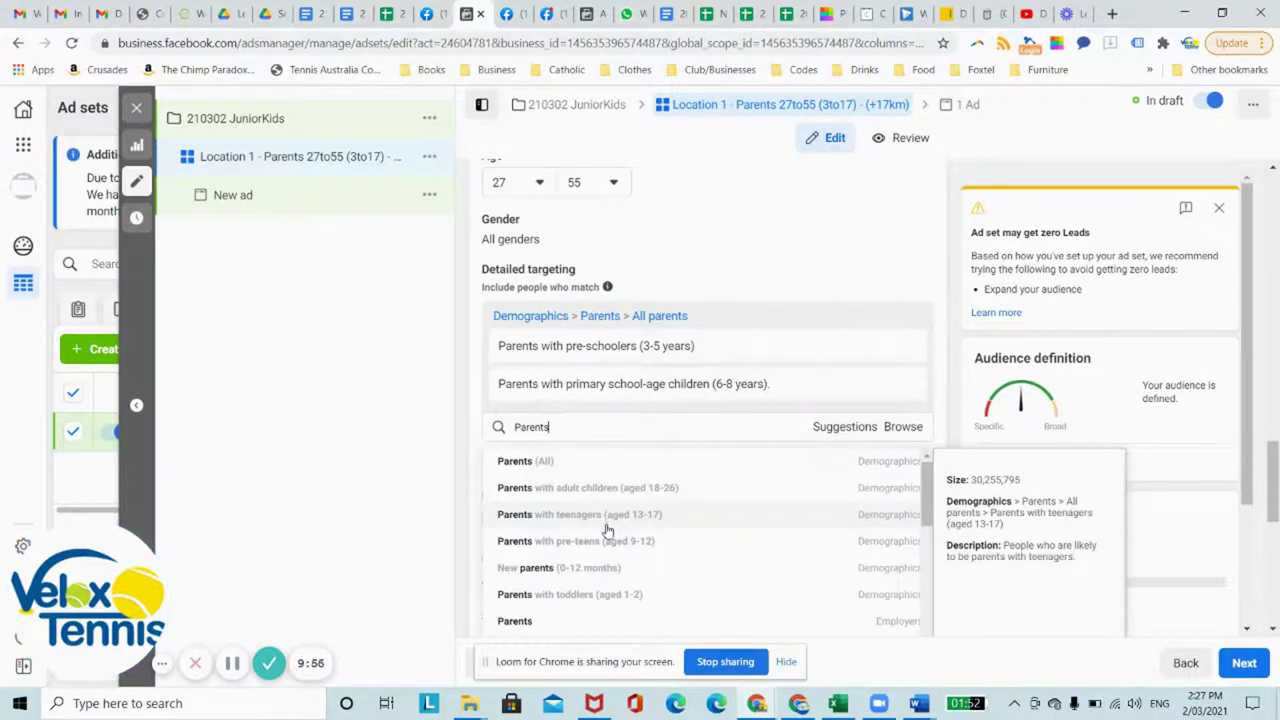
click(600, 546)
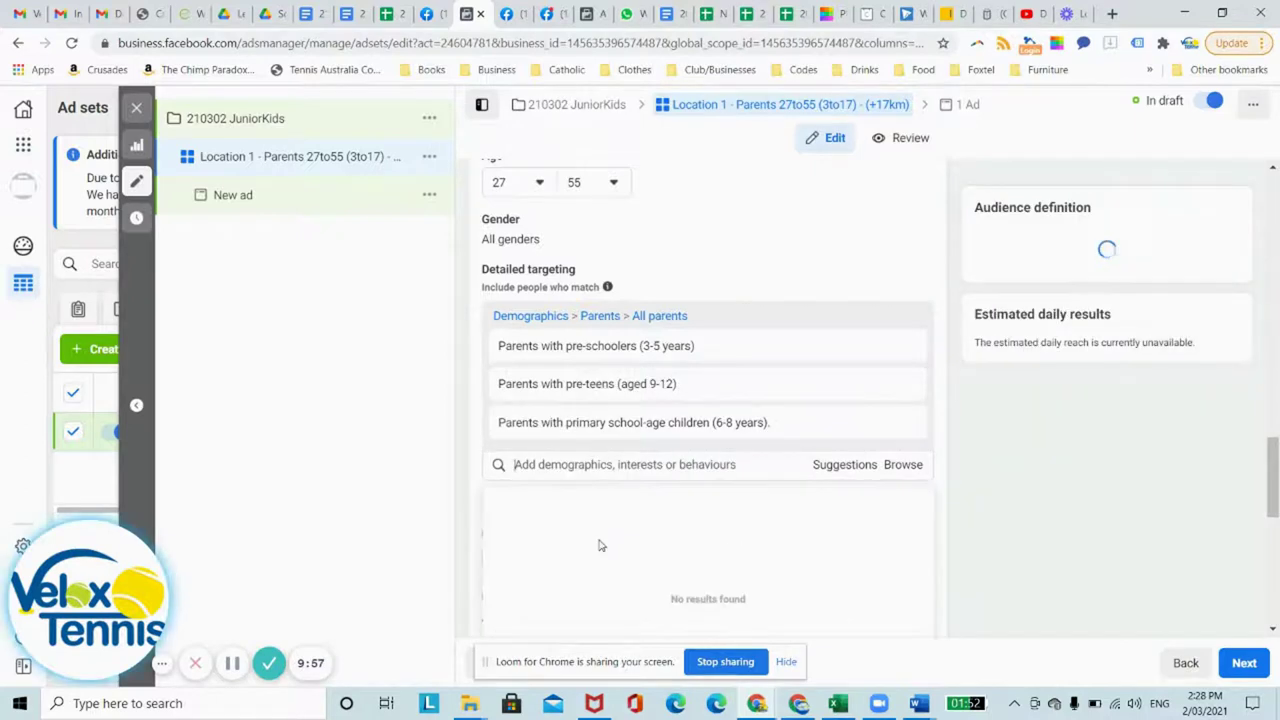
click(648, 466)
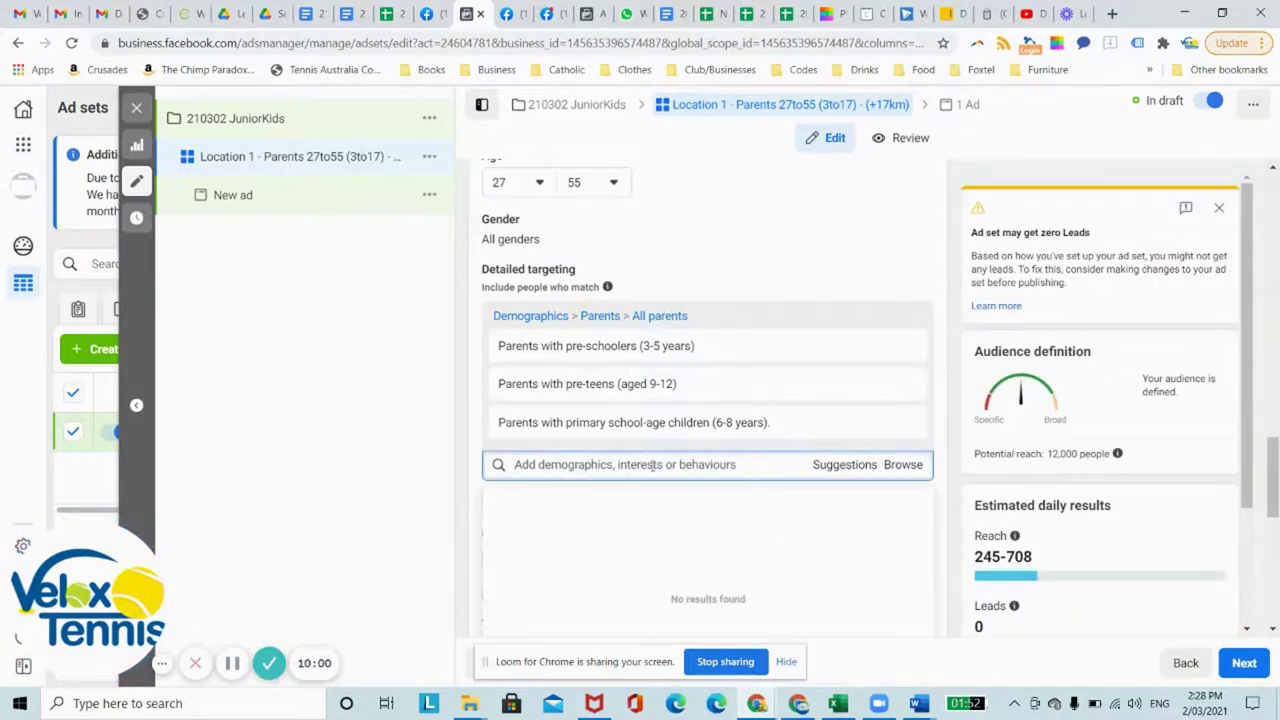
text(Parents)
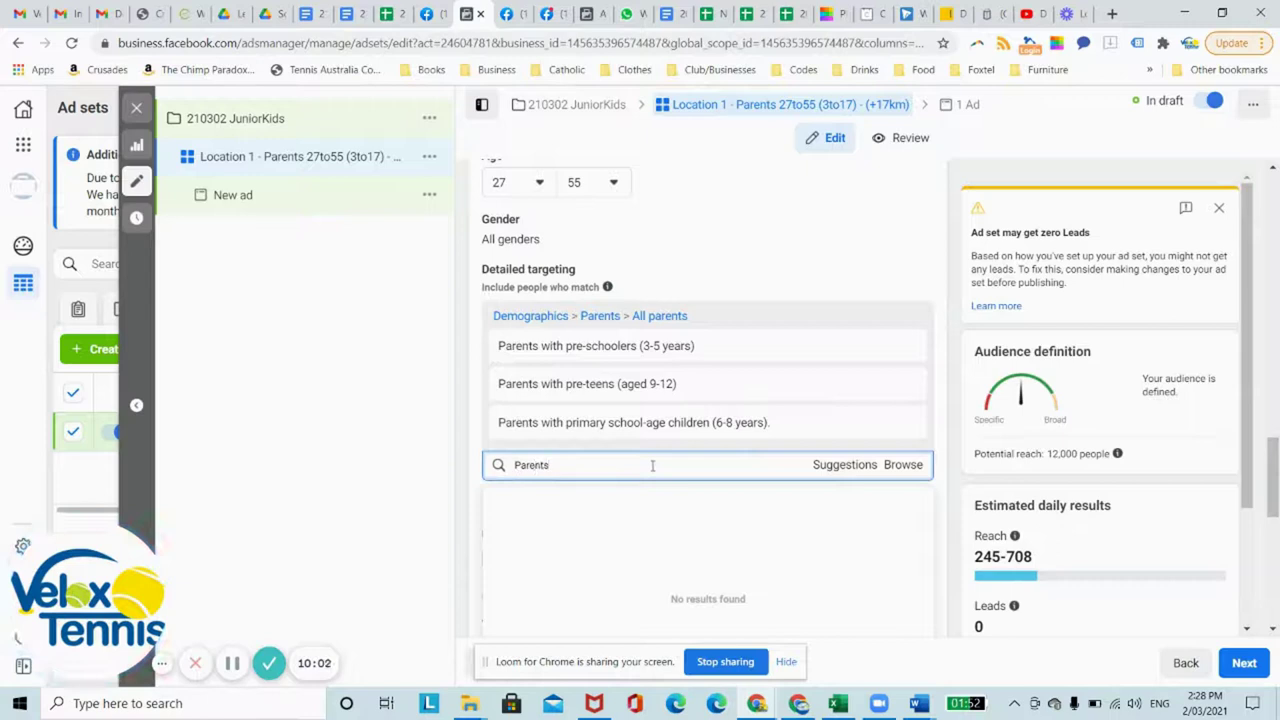
click(609, 551)
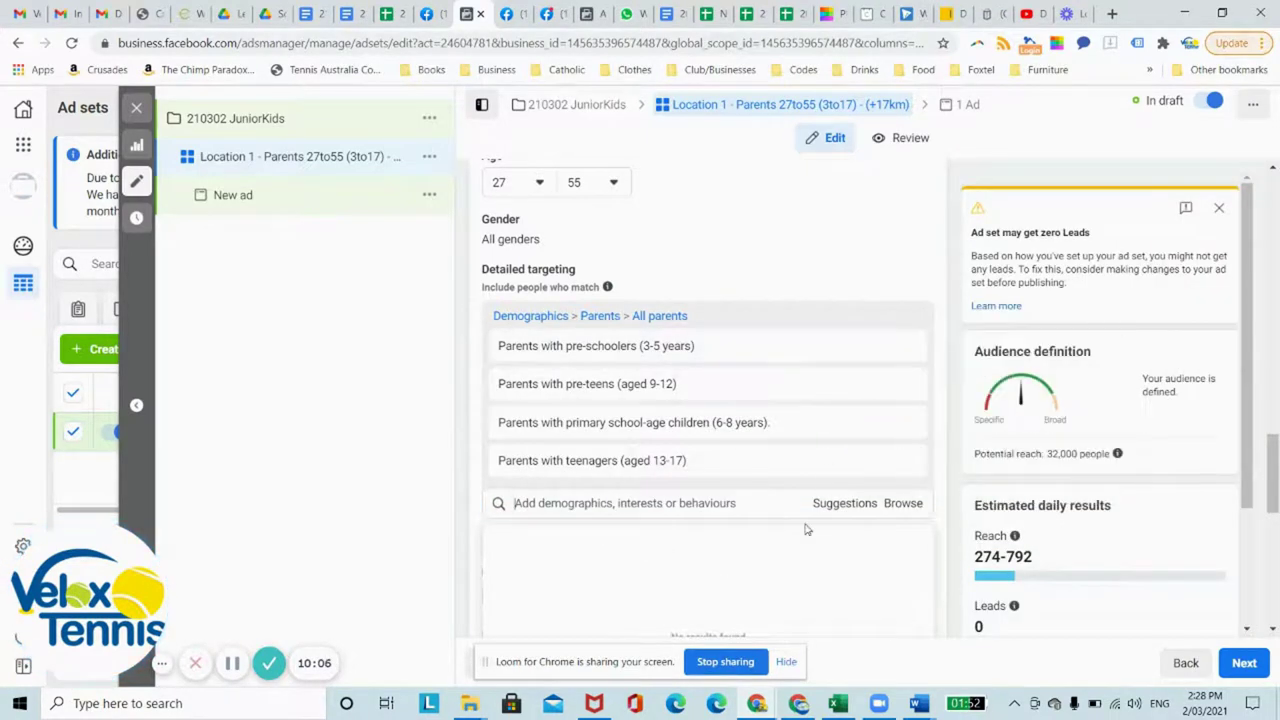
scroll(807, 530, down, 2)
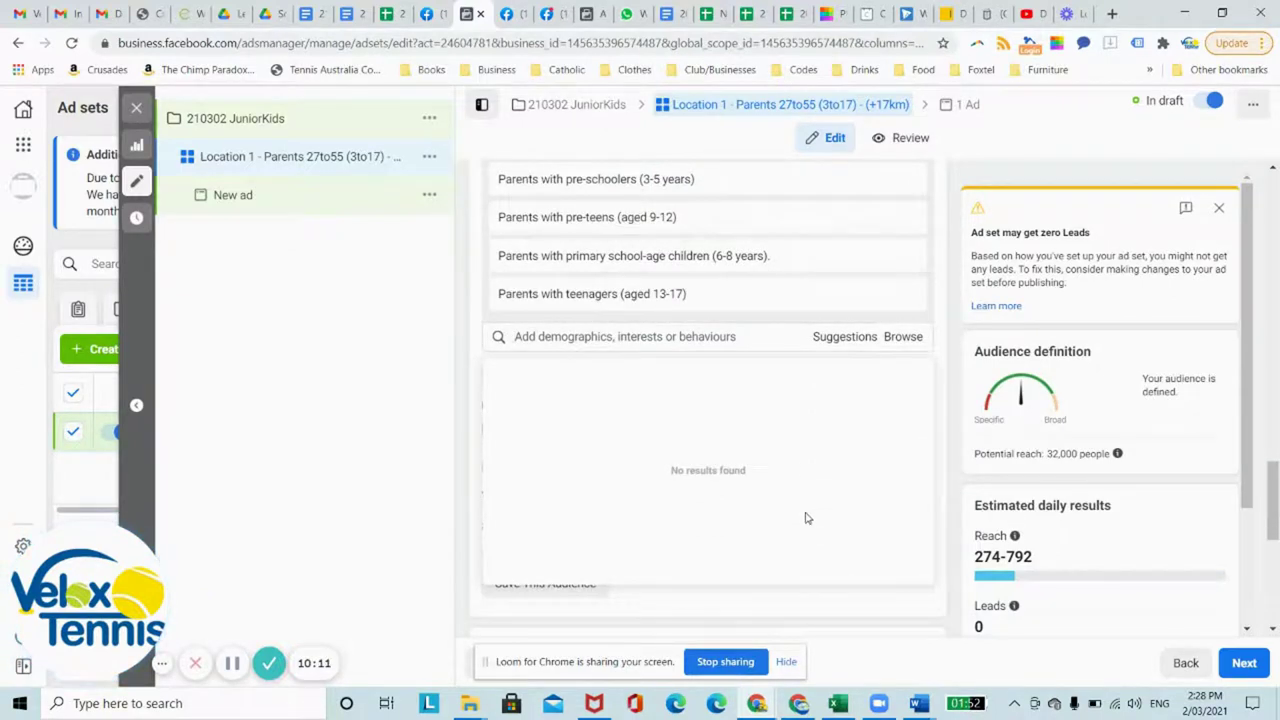
Turn on Detailed targeting expansion, lifting potential reach to 2,200,000 people
click(716, 345)
click(418, 391)
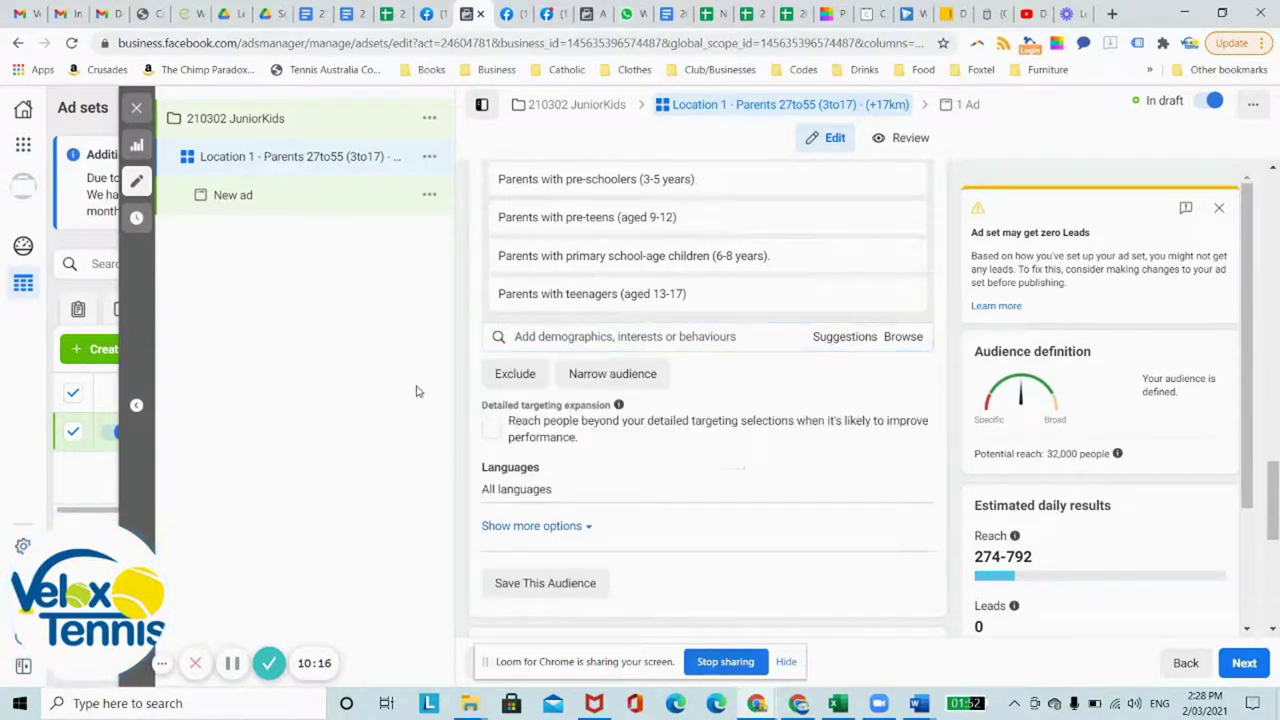
click(493, 431)
scroll(717, 461, down, 1)
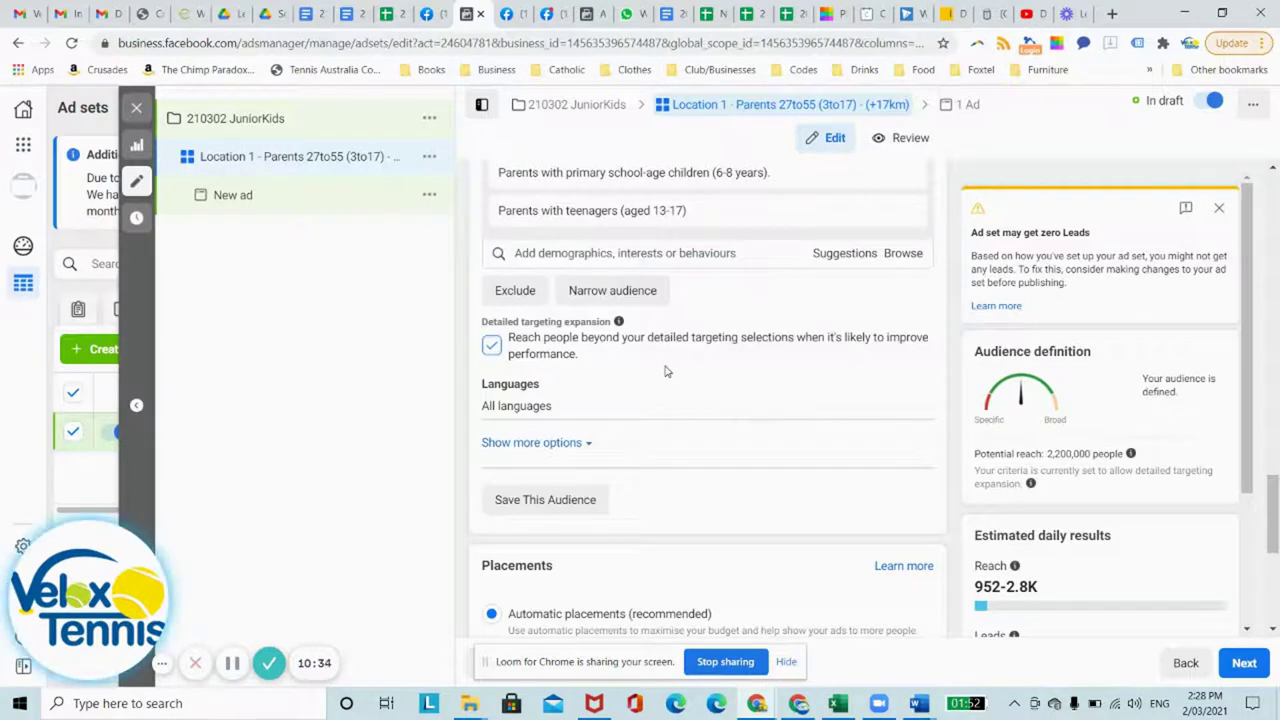
scroll(666, 370, down, 1)
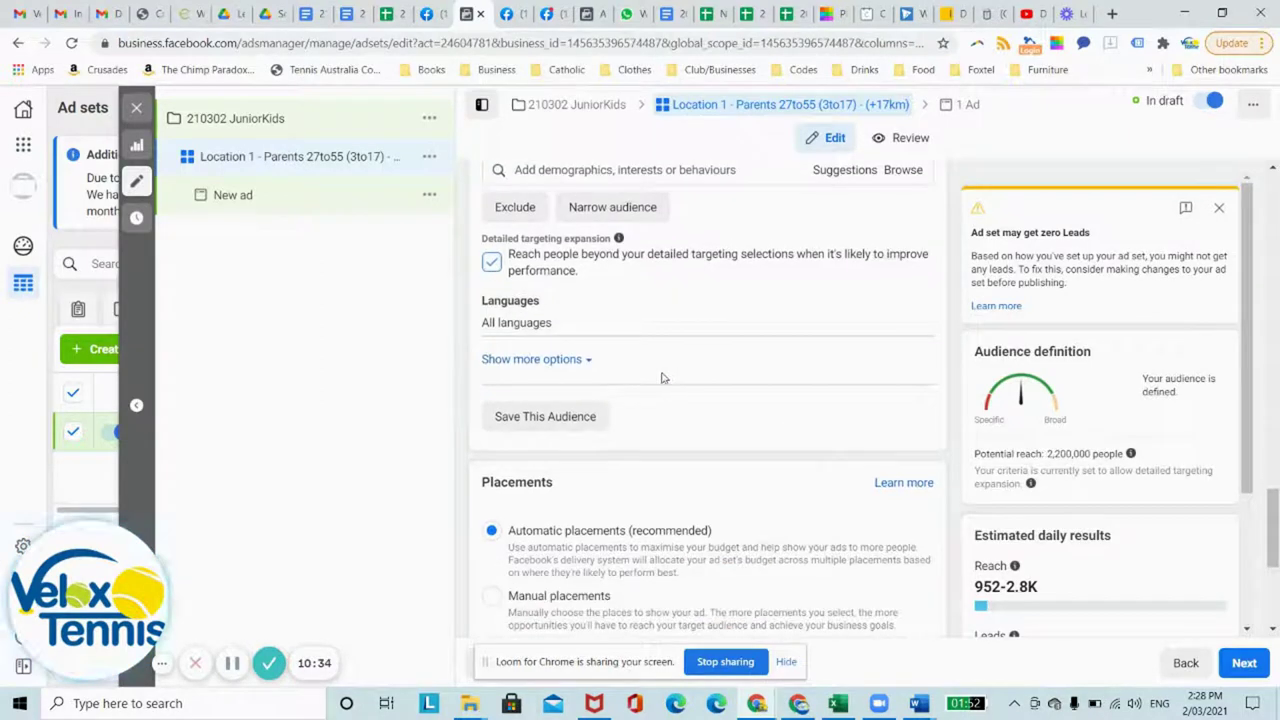
Copy the ad set name after abandoning a first attempt to save the audience
click(557, 422)
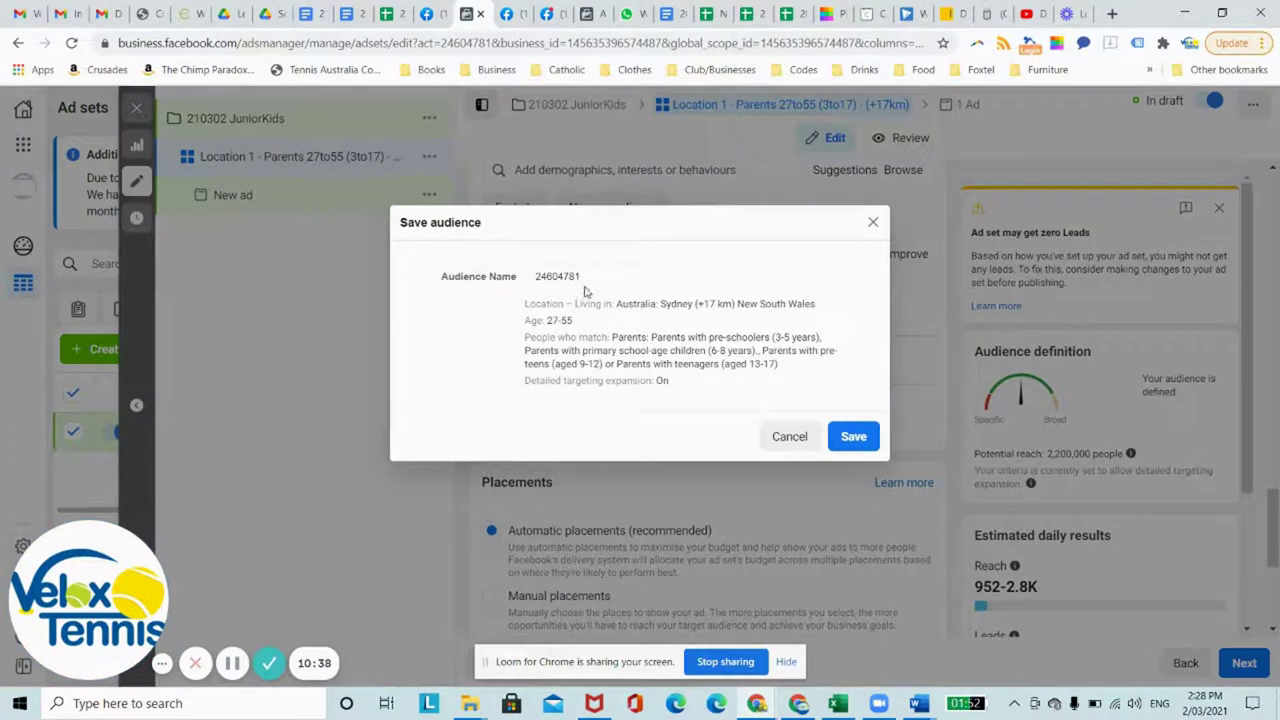
drag(600, 272, 537, 280)
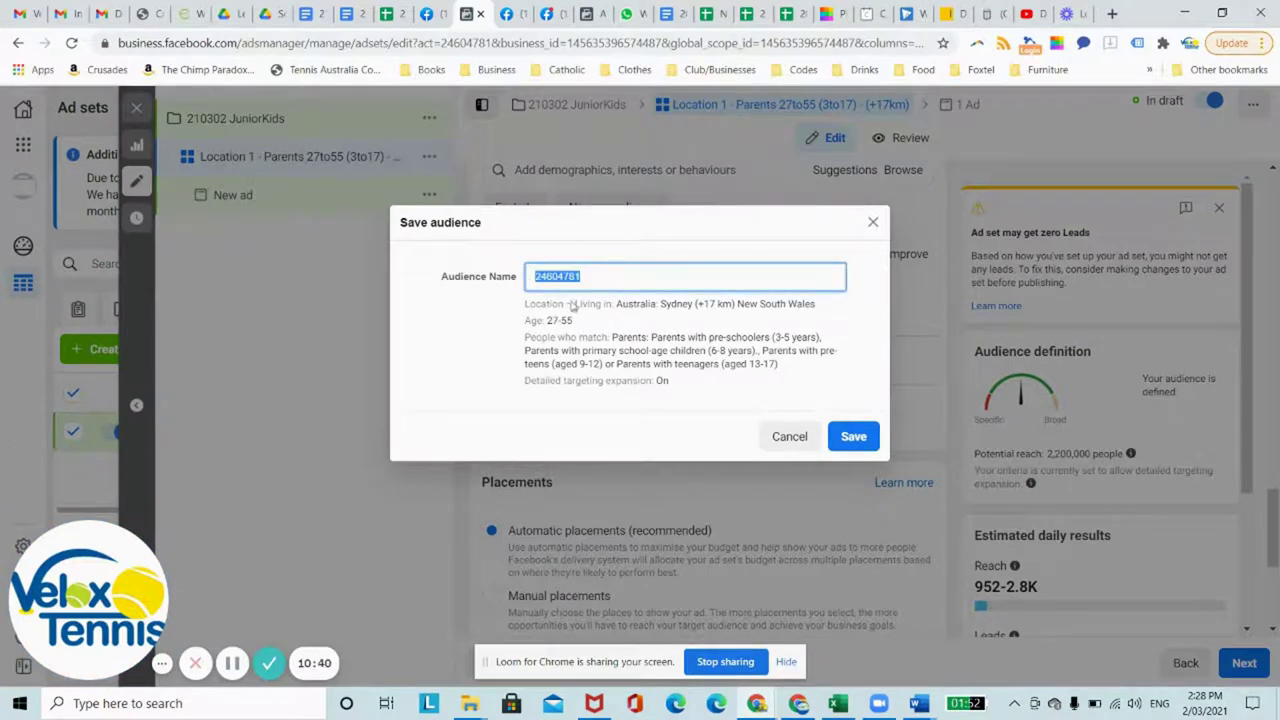
click(874, 221)
scroll(703, 366, up, 10)
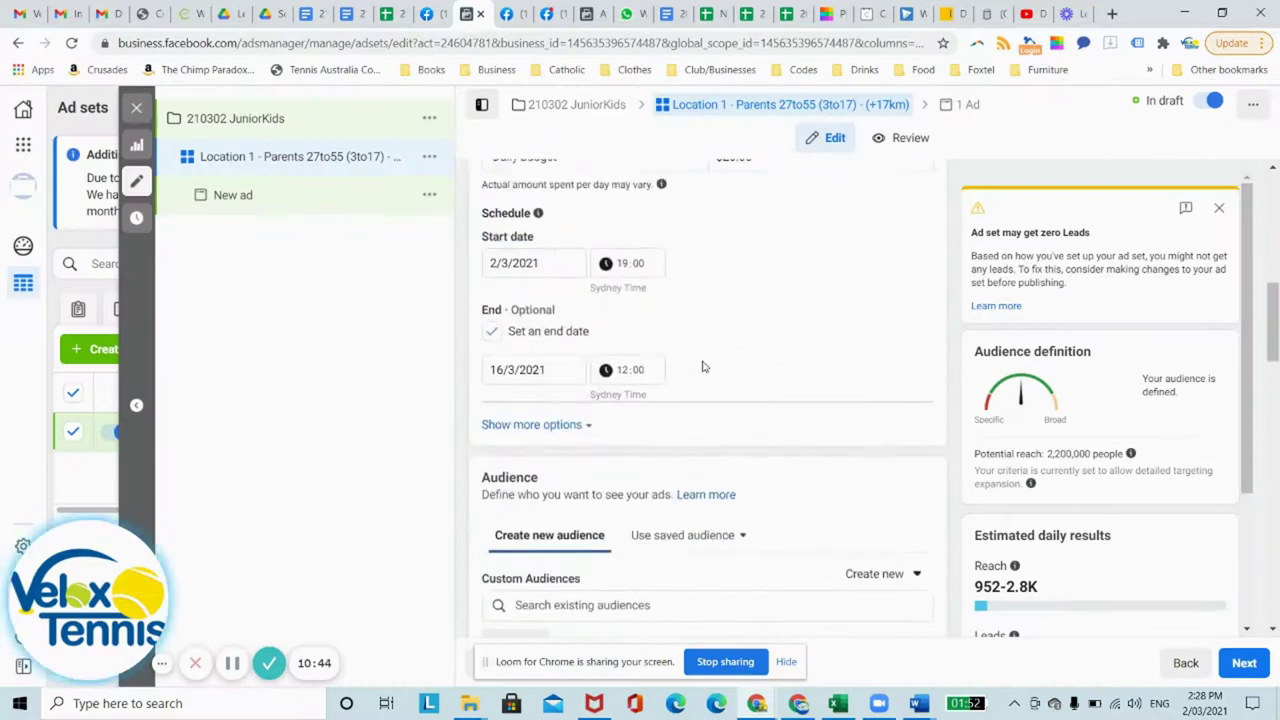
scroll(703, 366, up, 8)
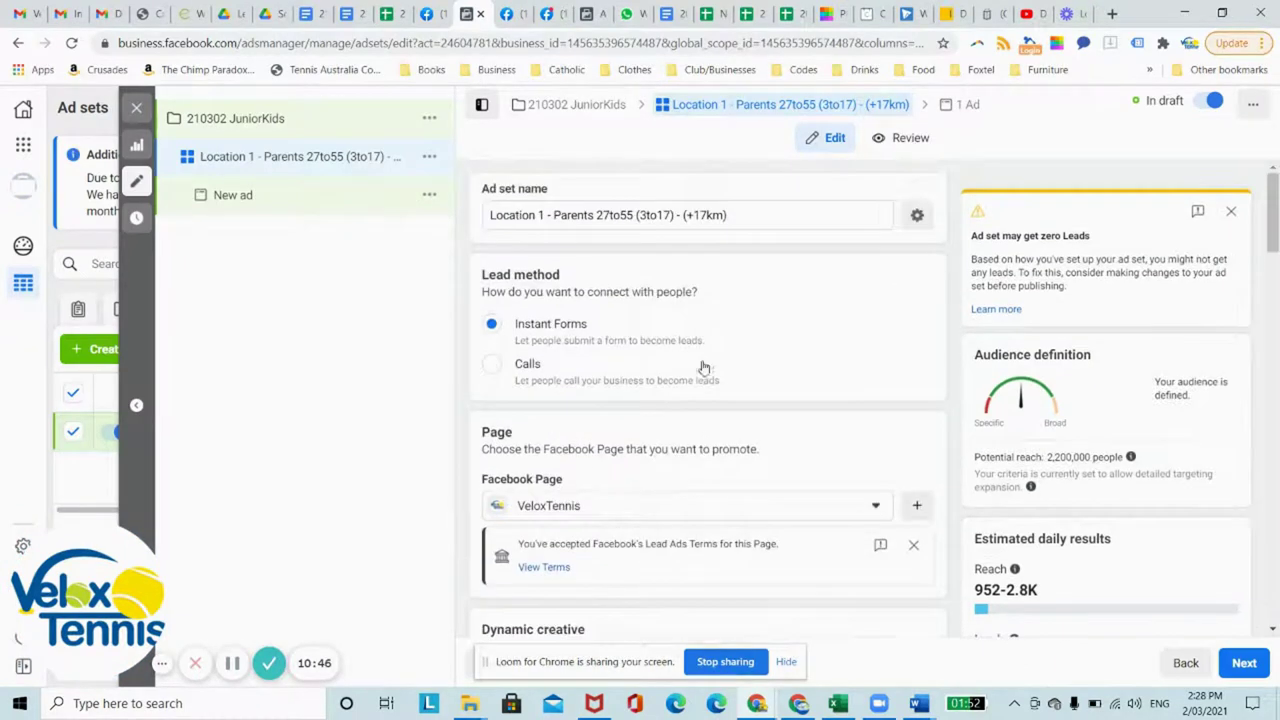
drag(736, 229, 486, 222)
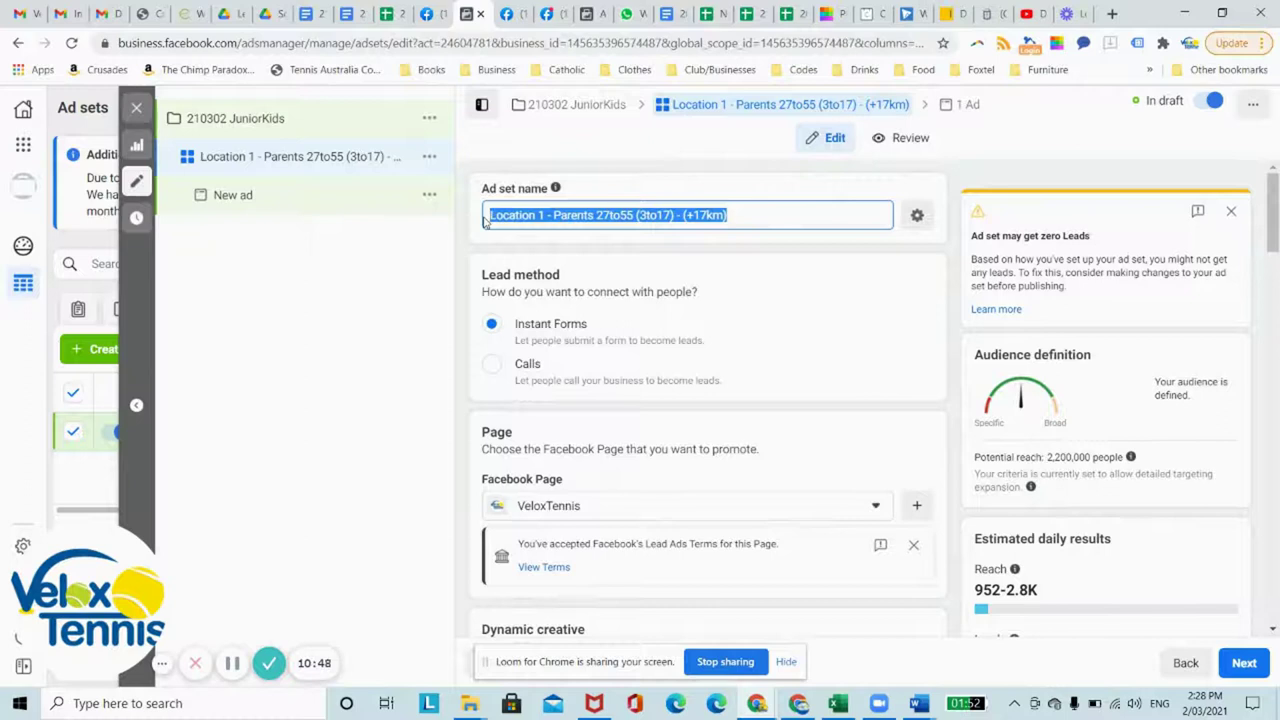
right_click(707, 226)
click(742, 282)
Save the targeting as audience 'Location 1 - Parents 27to55 (3to17) - (+17km)' using the pasted name
scroll(793, 397, down, 15)
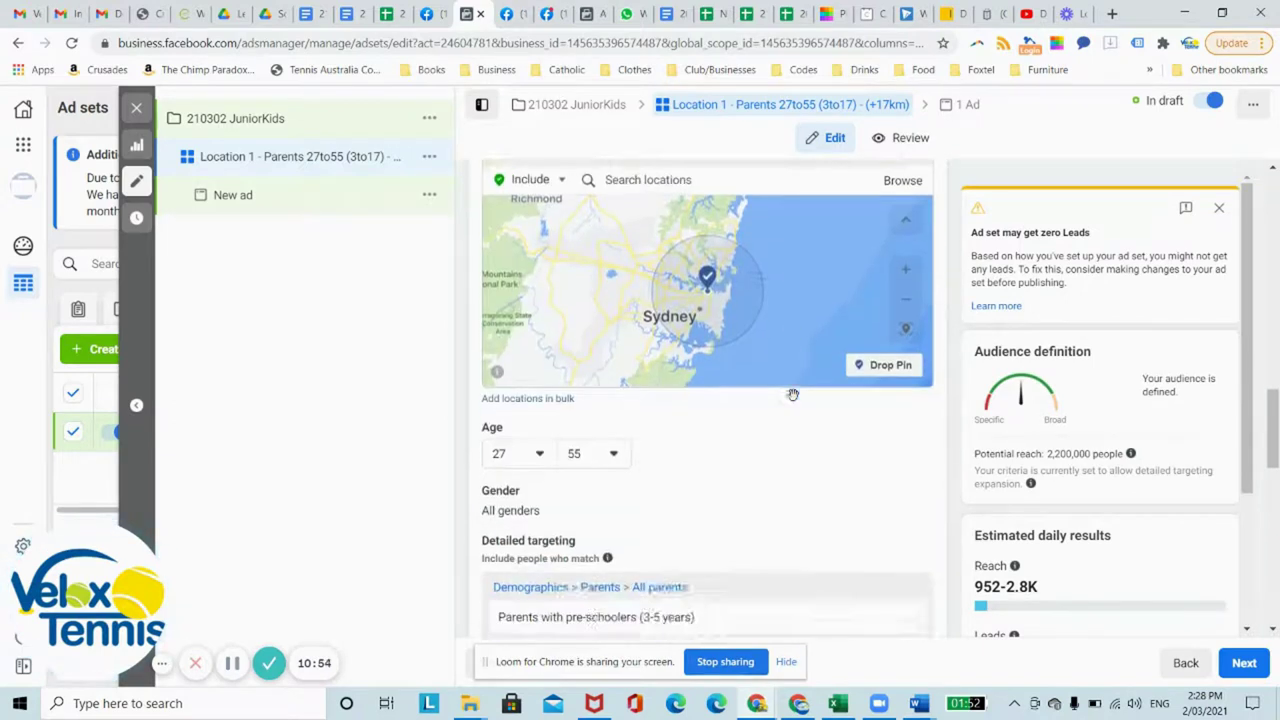
scroll(792, 394, down, 5)
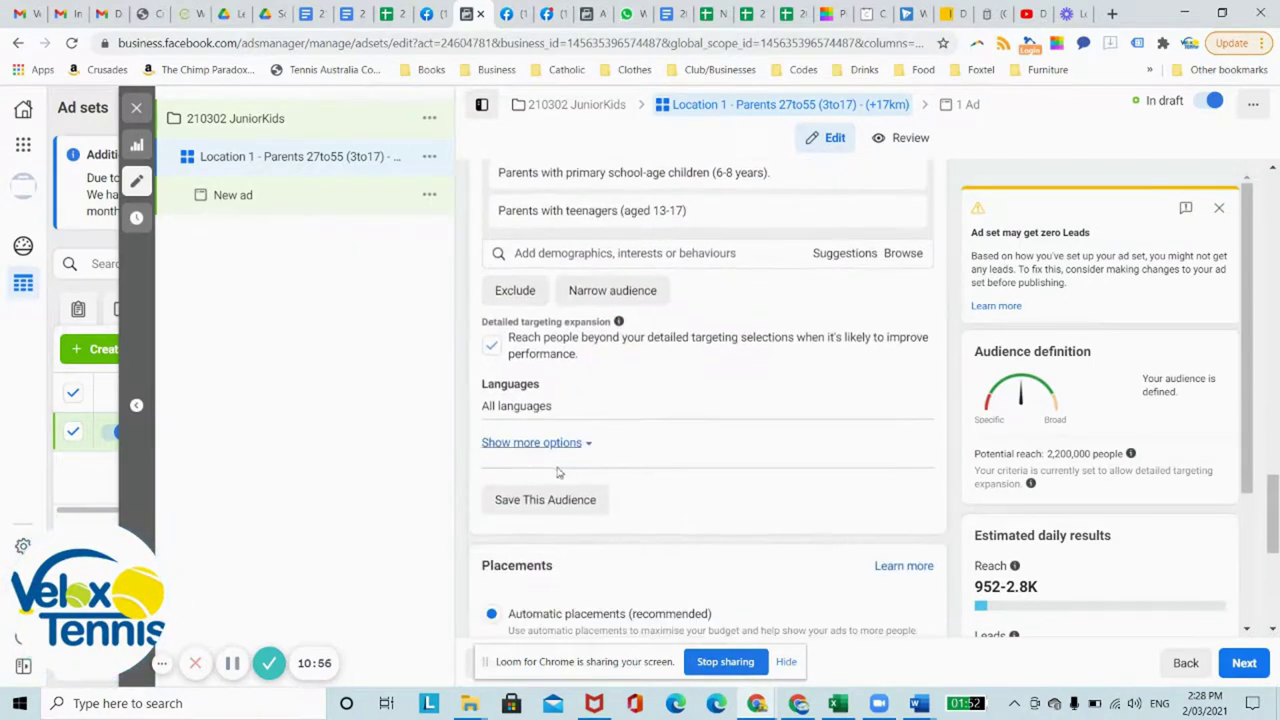
click(550, 499)
click(578, 277)
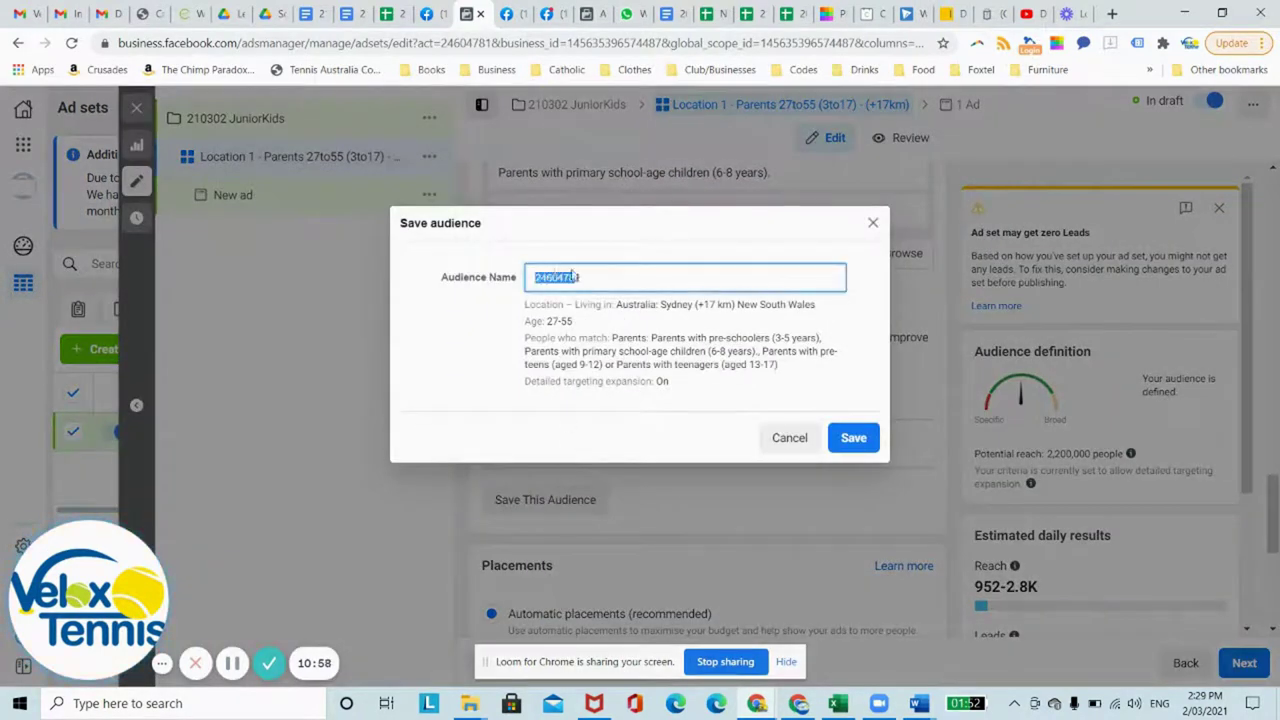
key(ctrl+v)
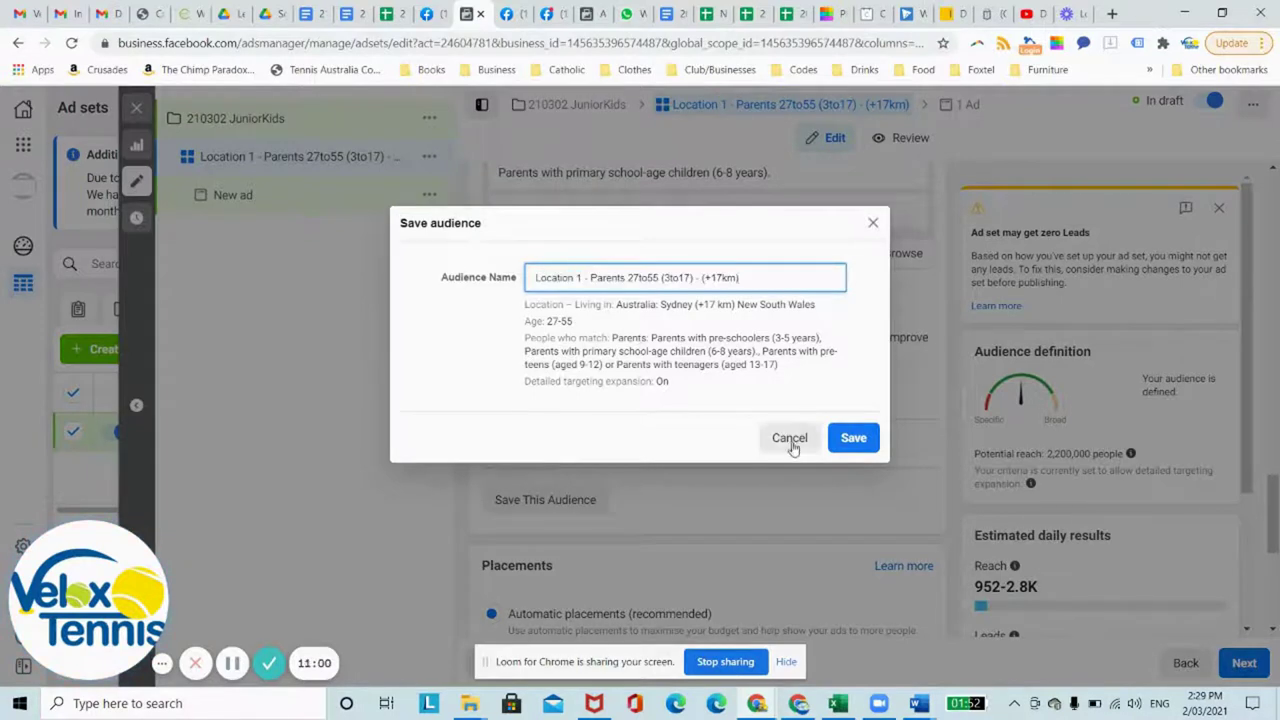
click(852, 437)
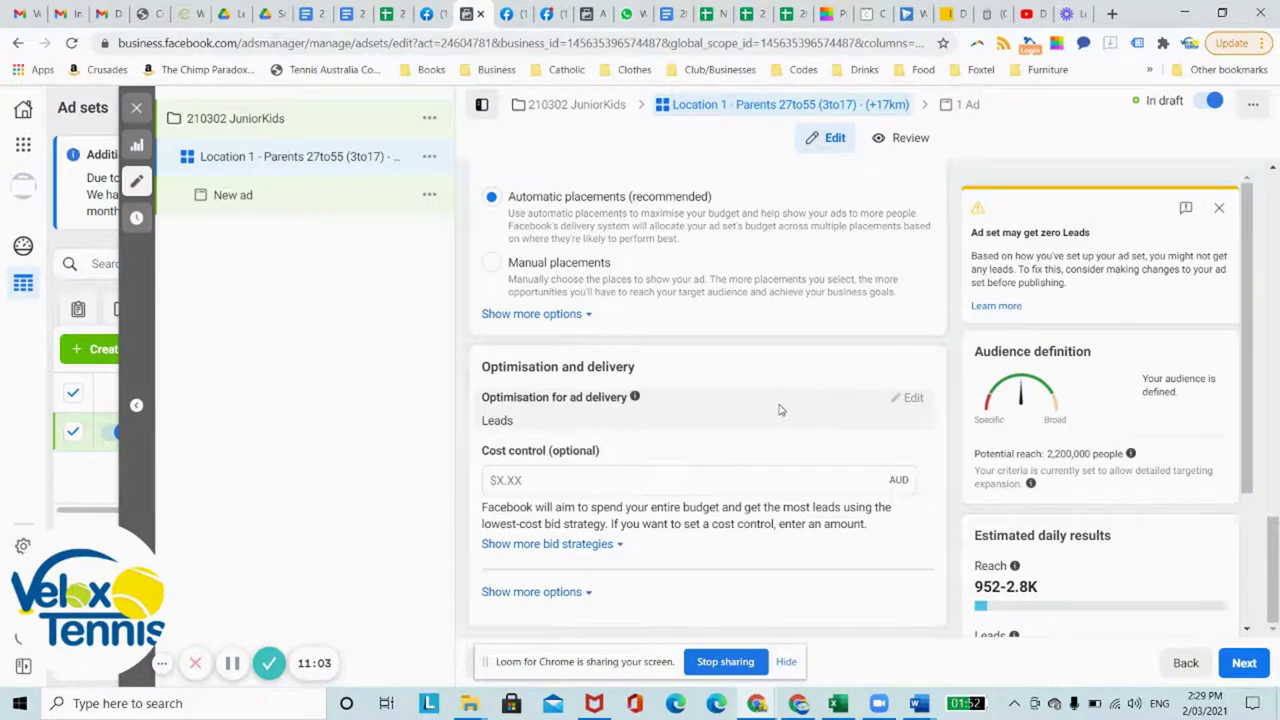
Review the Placements and Optimisation and delivery settings, then continue to the New ad page
scroll(781, 410, up, 5)
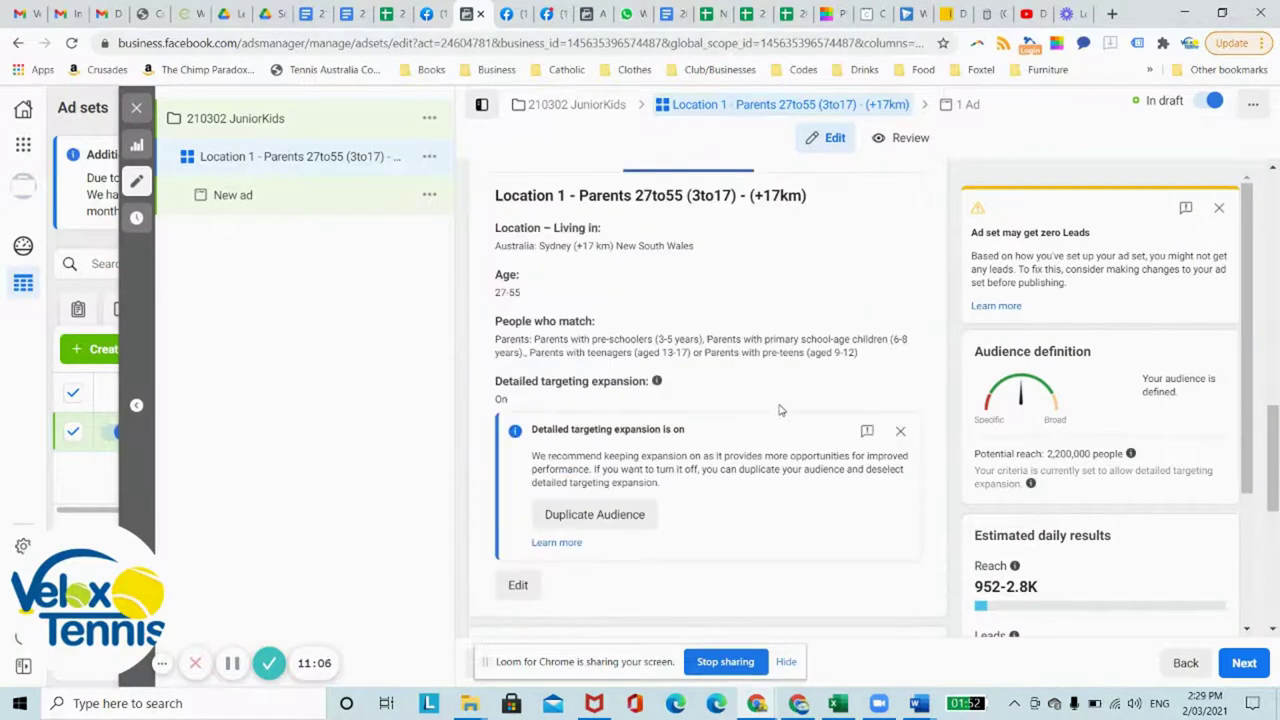
scroll(781, 410, down, 3)
scroll(781, 410, up, 3)
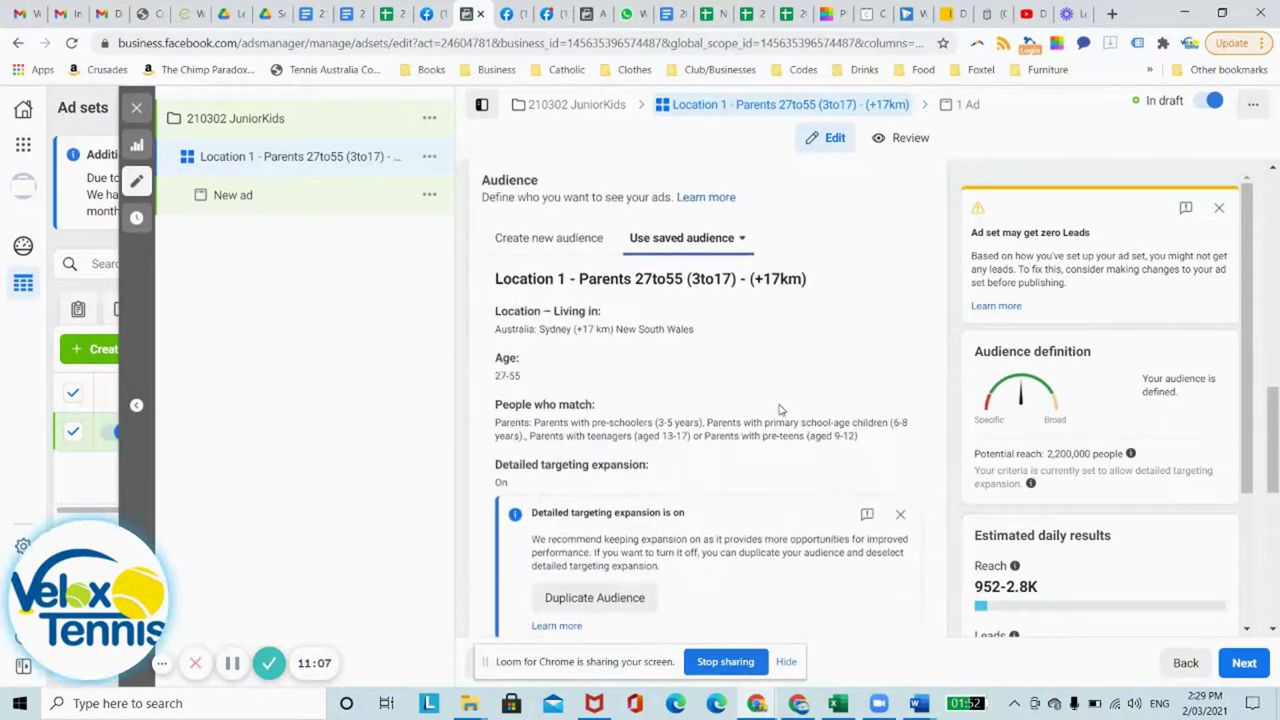
scroll(781, 410, down, 4)
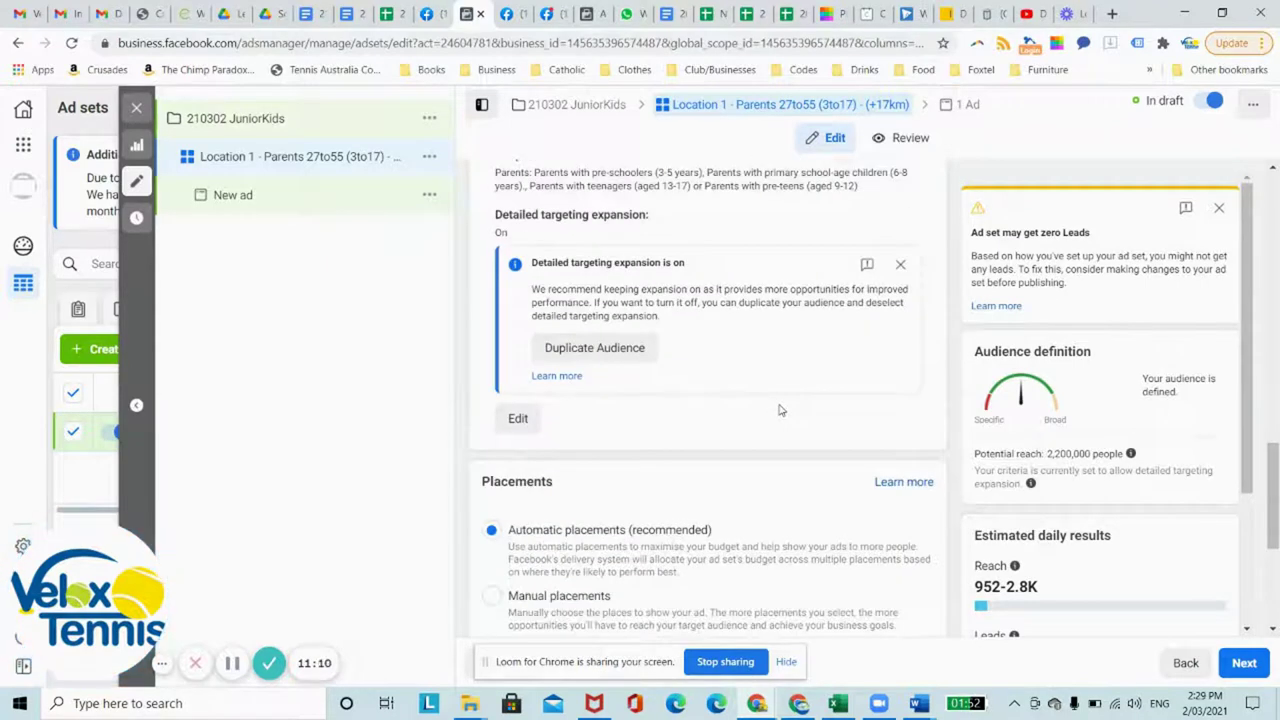
scroll(781, 410, up, 1)
scroll(781, 410, down, 2)
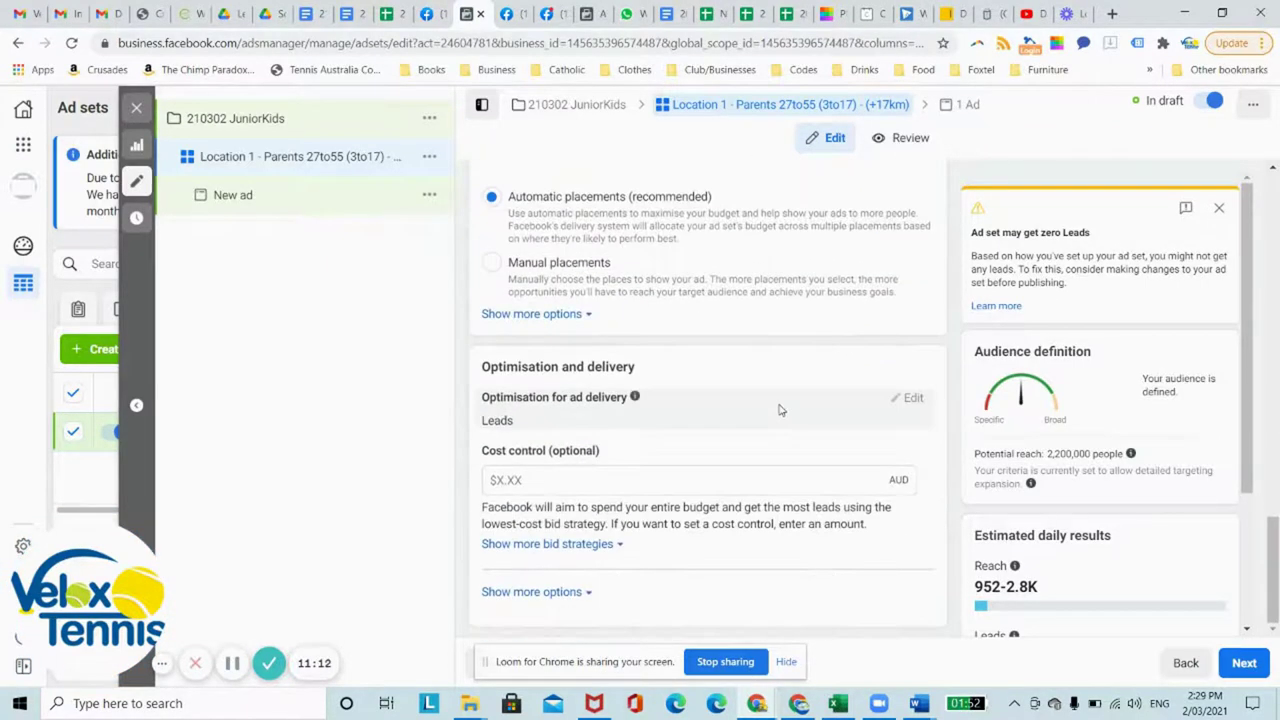
scroll(781, 410, up, 5)
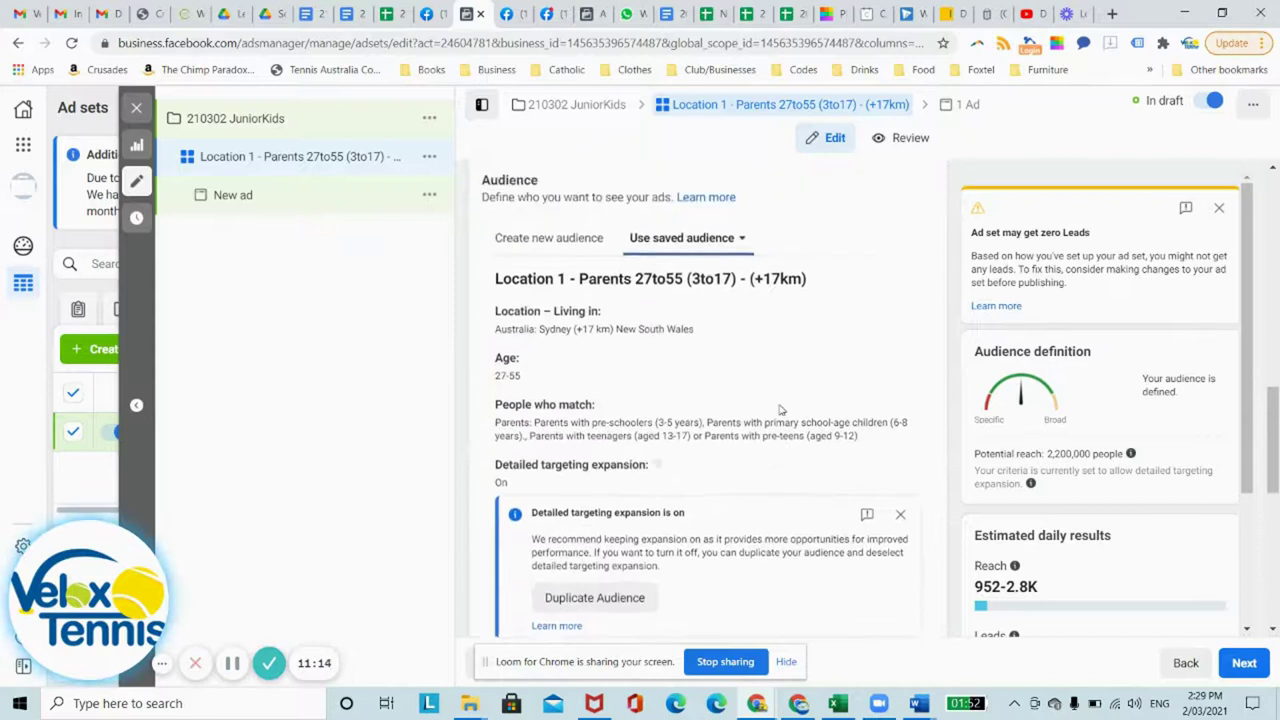
scroll(632, 400, down, 3)
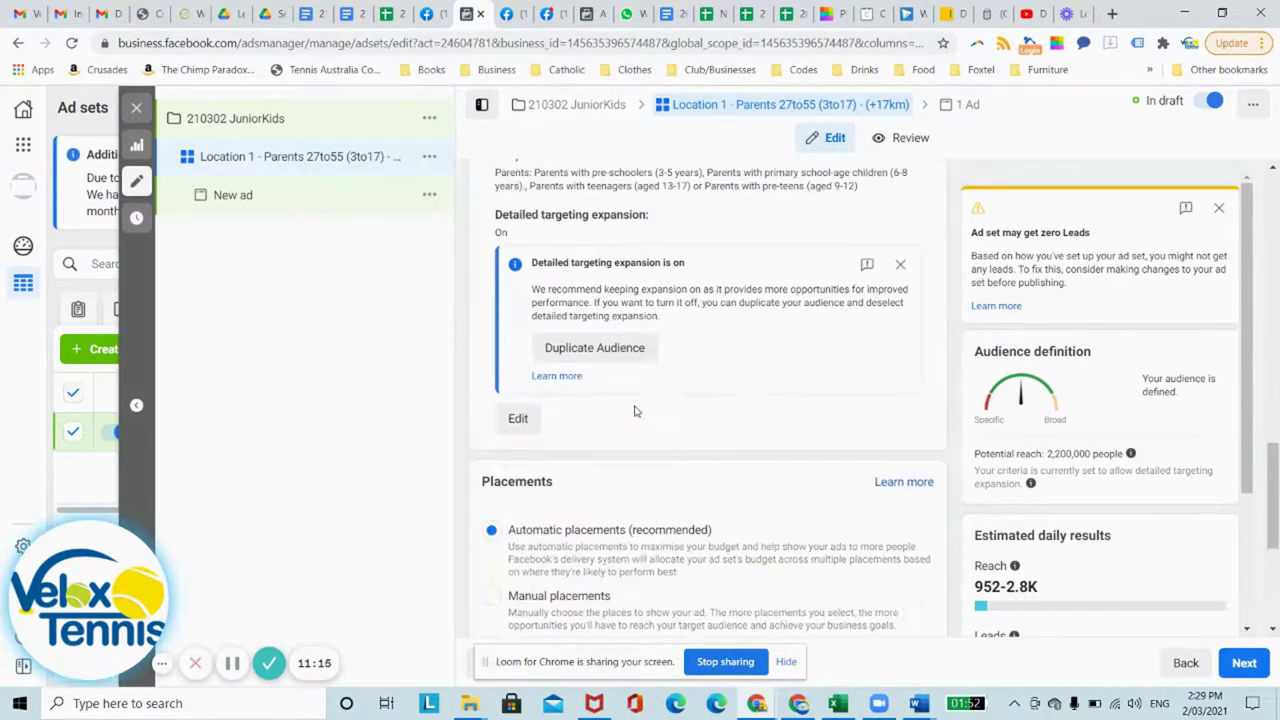
scroll(713, 398, up, 2)
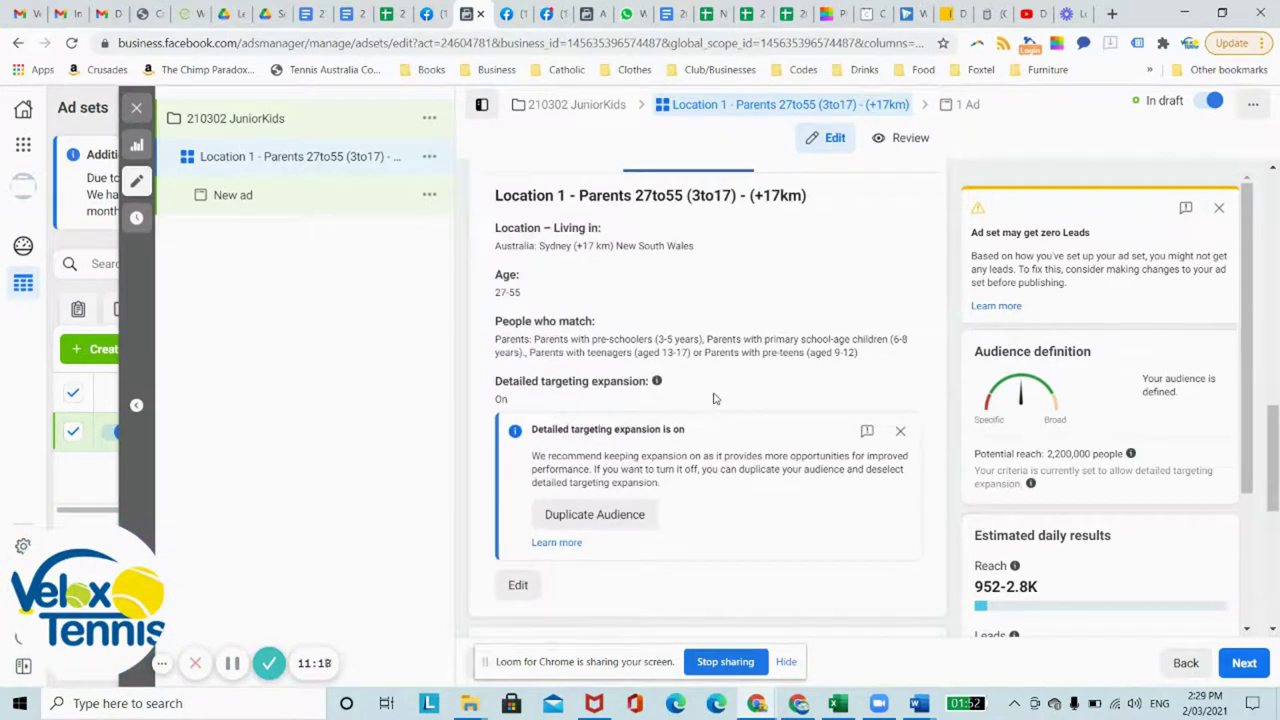
scroll(713, 398, up, 2)
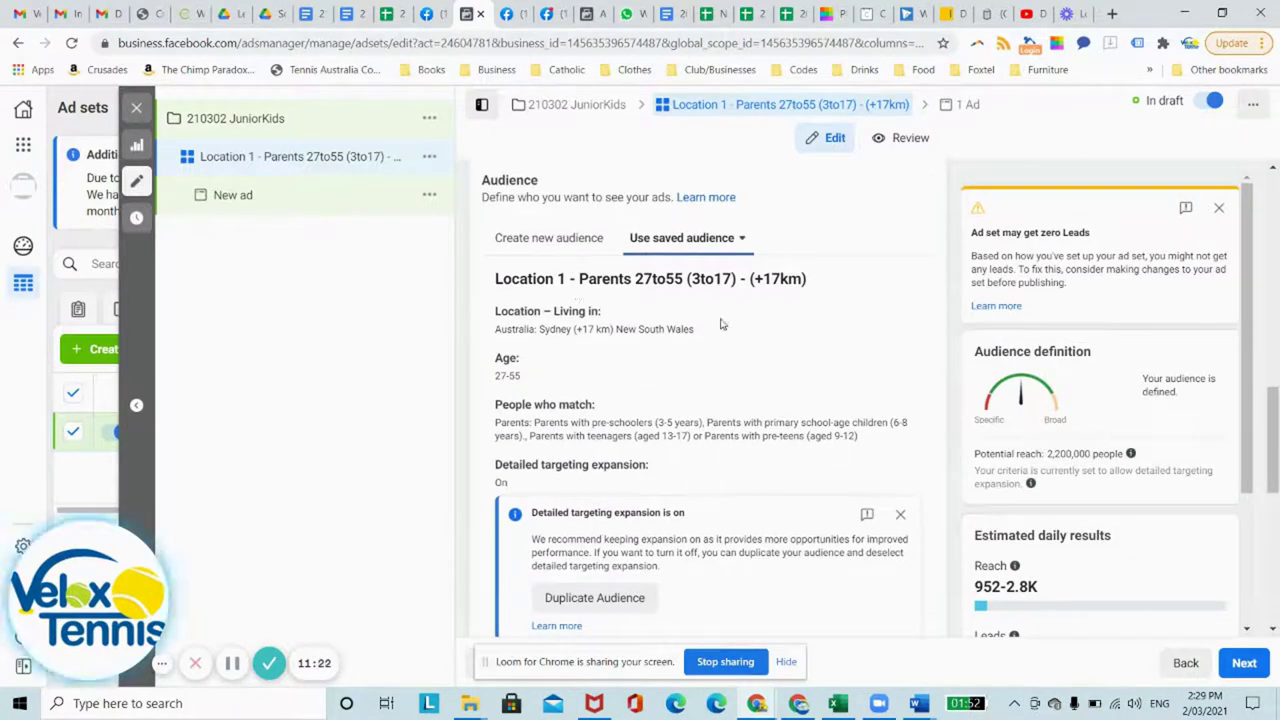
scroll(728, 328, up, 5)
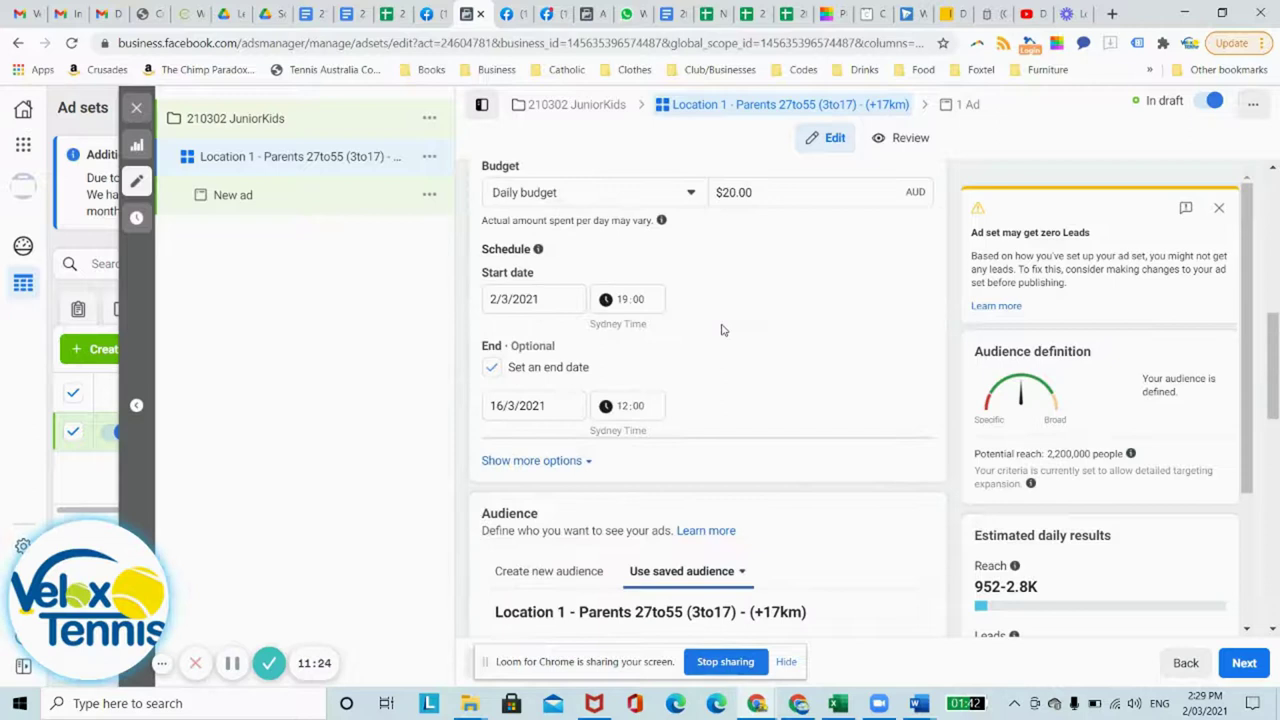
scroll(723, 329, down, 5)
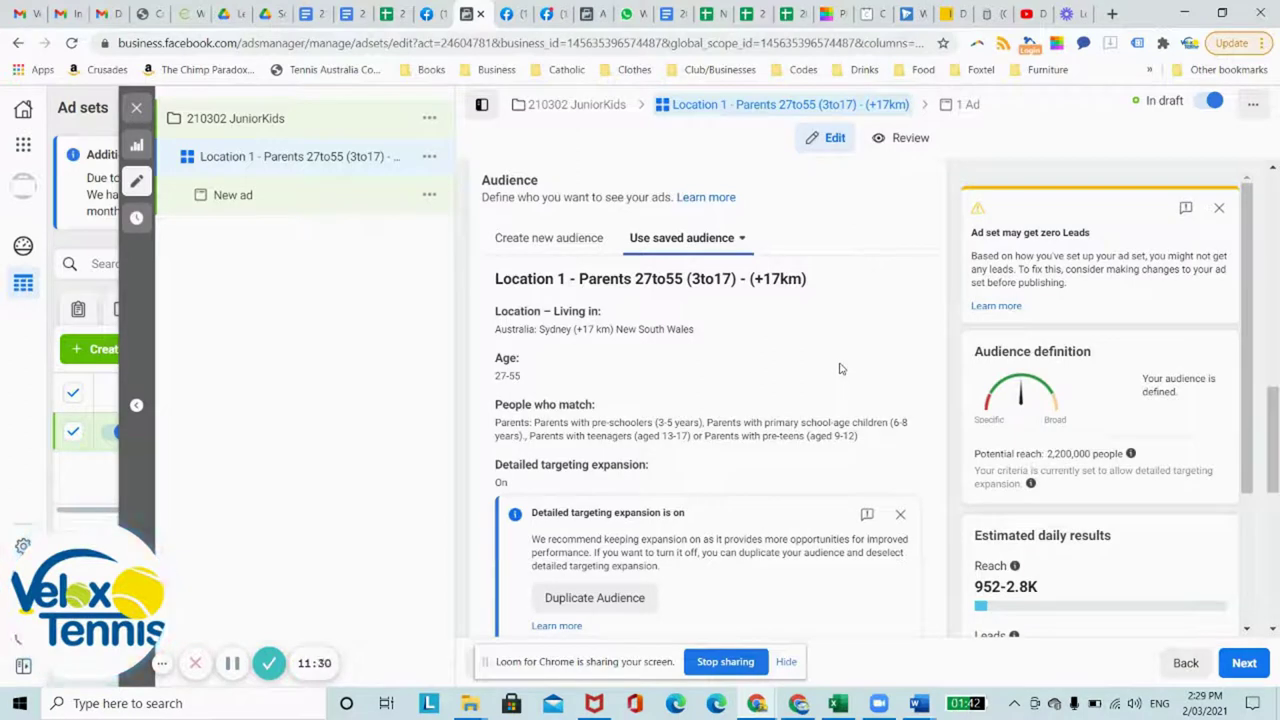
scroll(840, 369, down, 3)
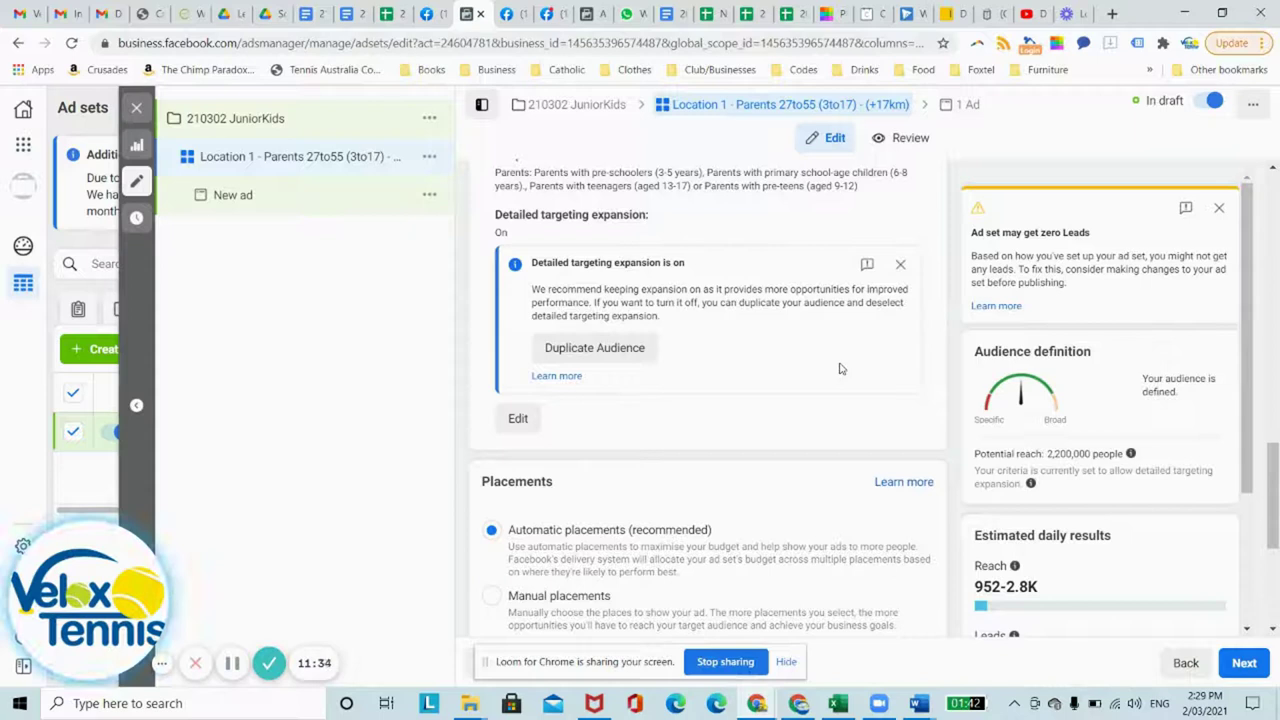
scroll(840, 369, down, 3)
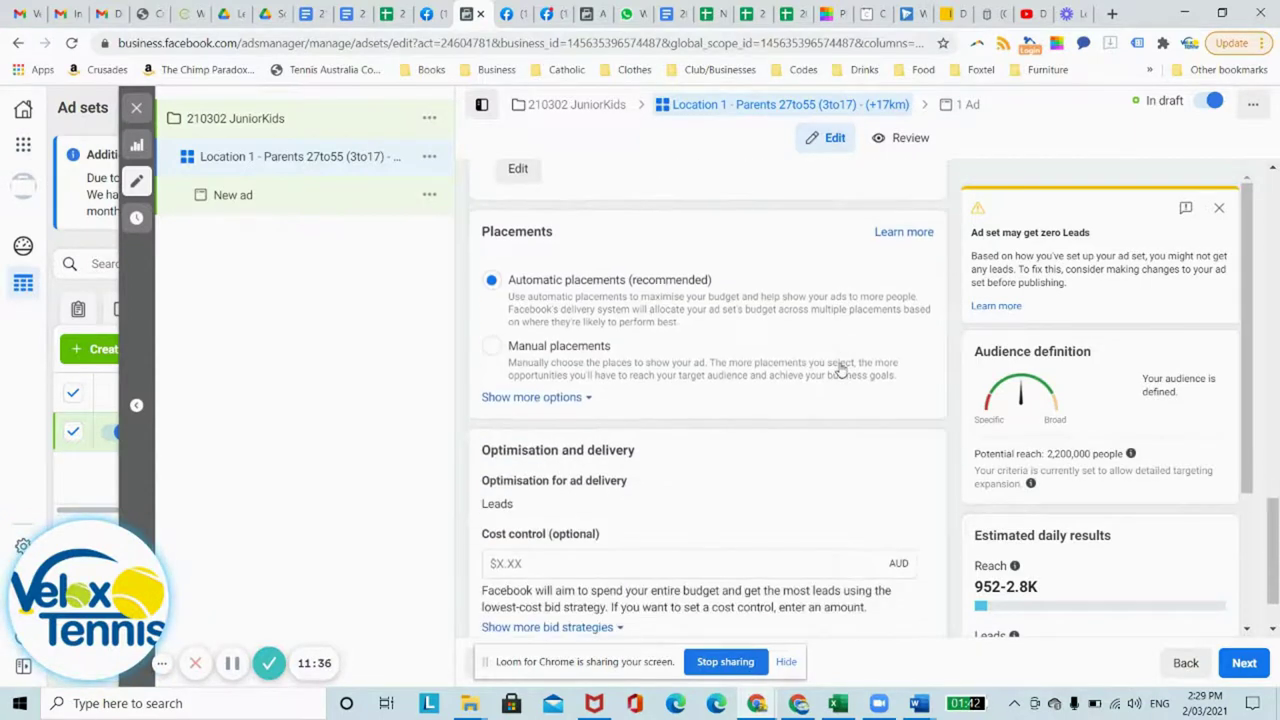
scroll(840, 369, down, 1)
click(1243, 662)
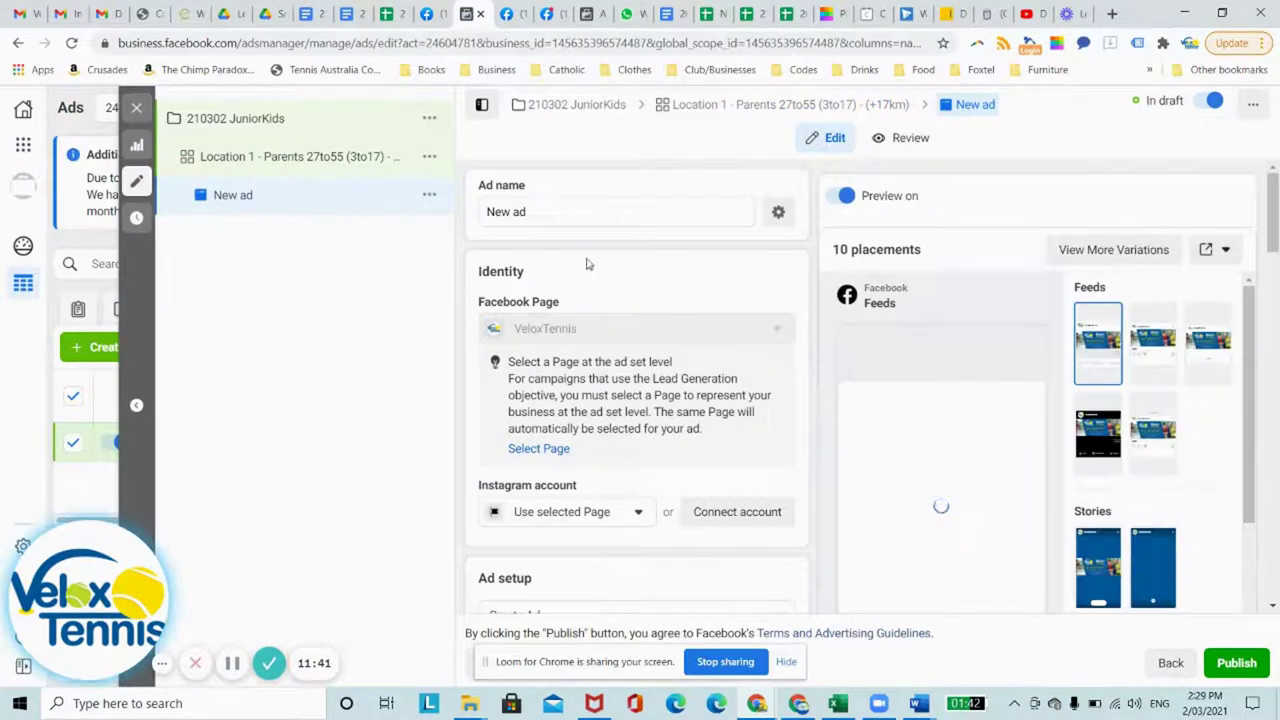
Replace the ad name 'New ad' with 'Tennis Heathliest'
click(549, 211)
drag(549, 211, 491, 212)
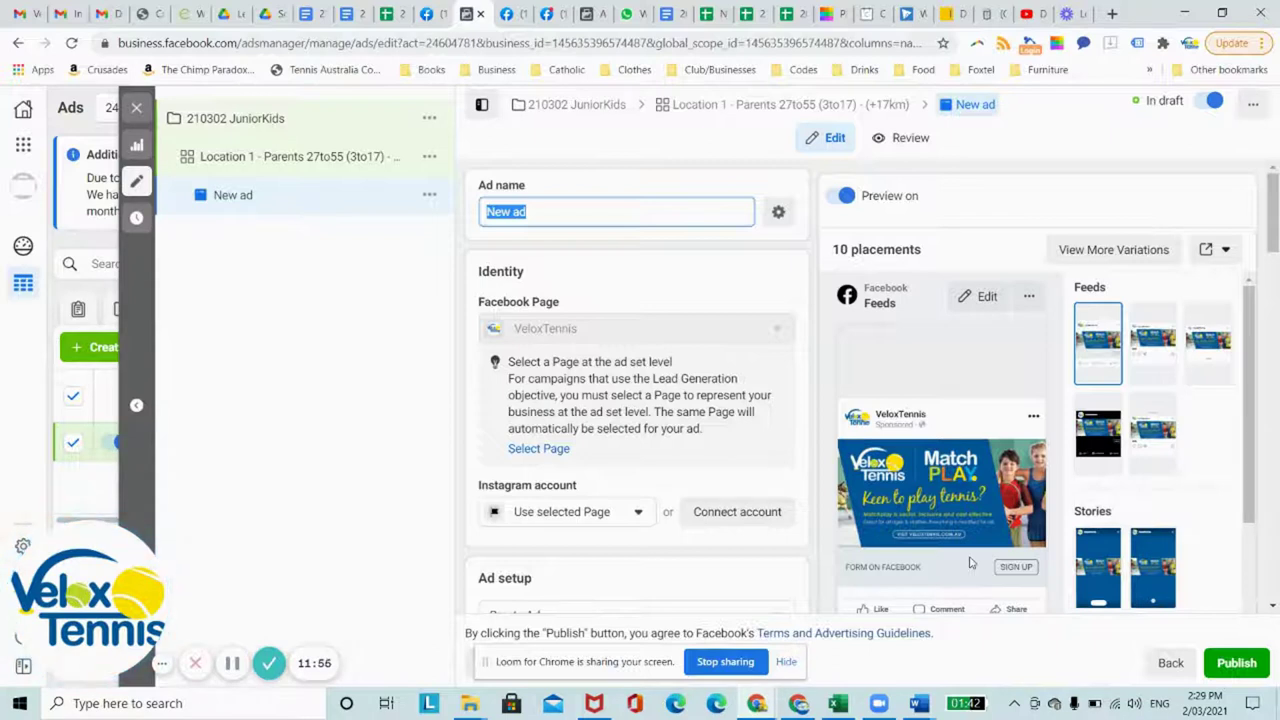
text(Tennis)
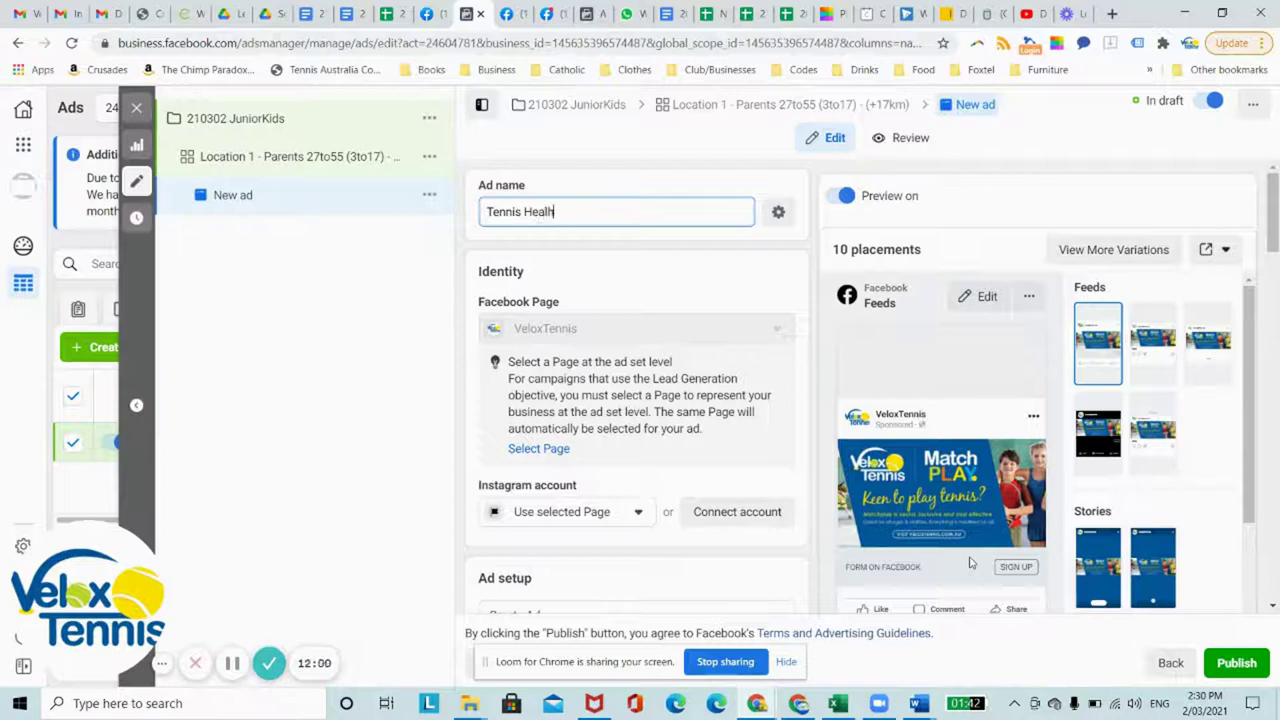
text( Heathliest Sport)
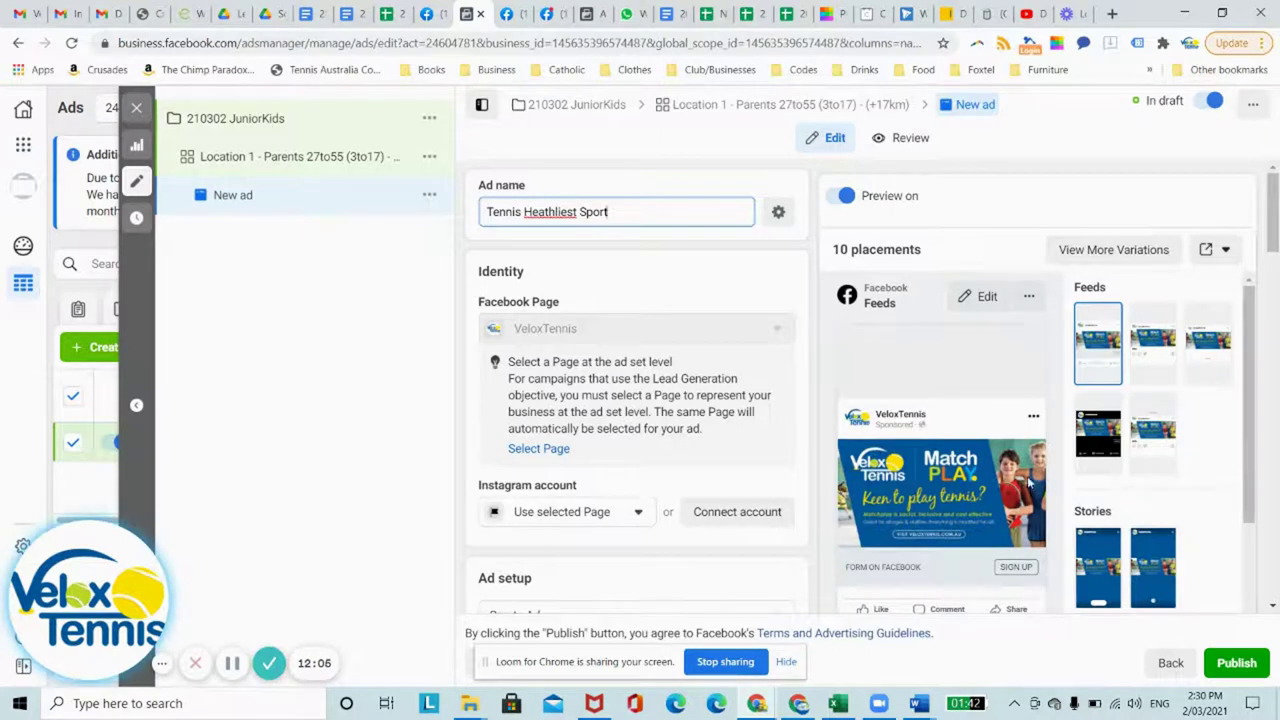
Check the ad's Instagram account selection, leaving it unchanged
scroll(680, 437, down, 3)
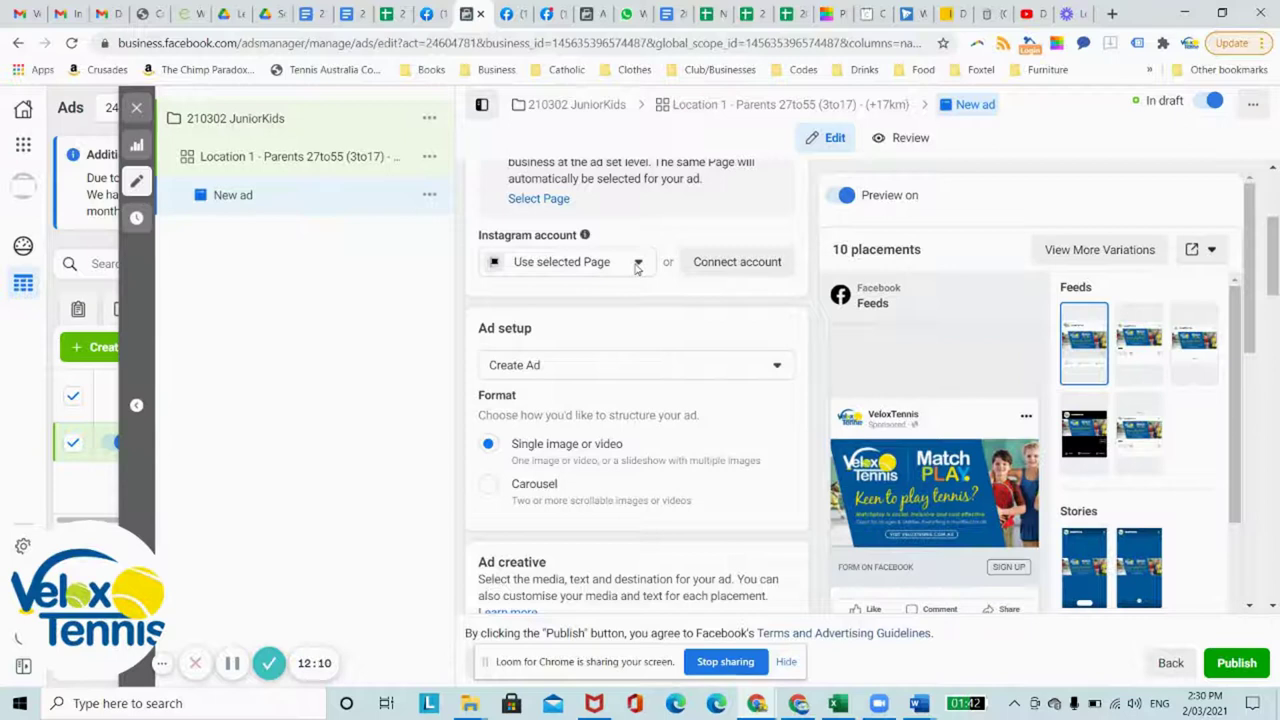
click(636, 263)
click(636, 263)
Bring up the media edit options under Ad creative
scroll(680, 380, up, 1)
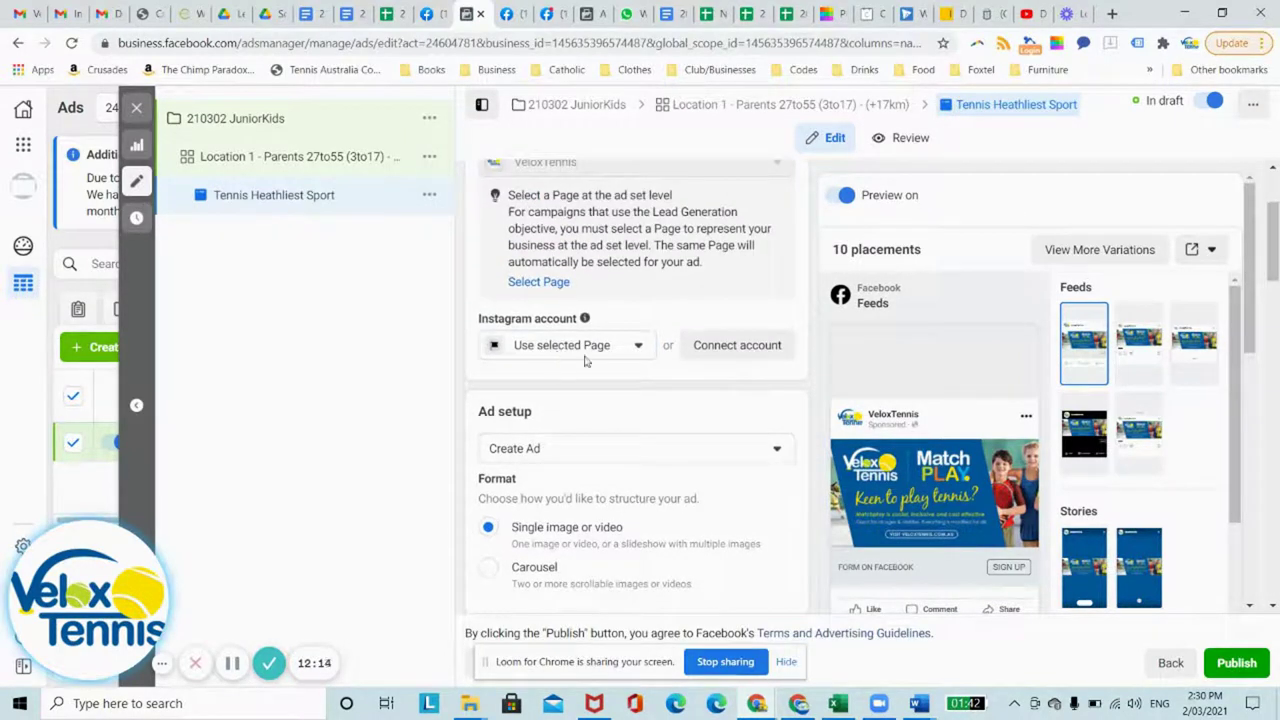
scroll(637, 389, up, 1)
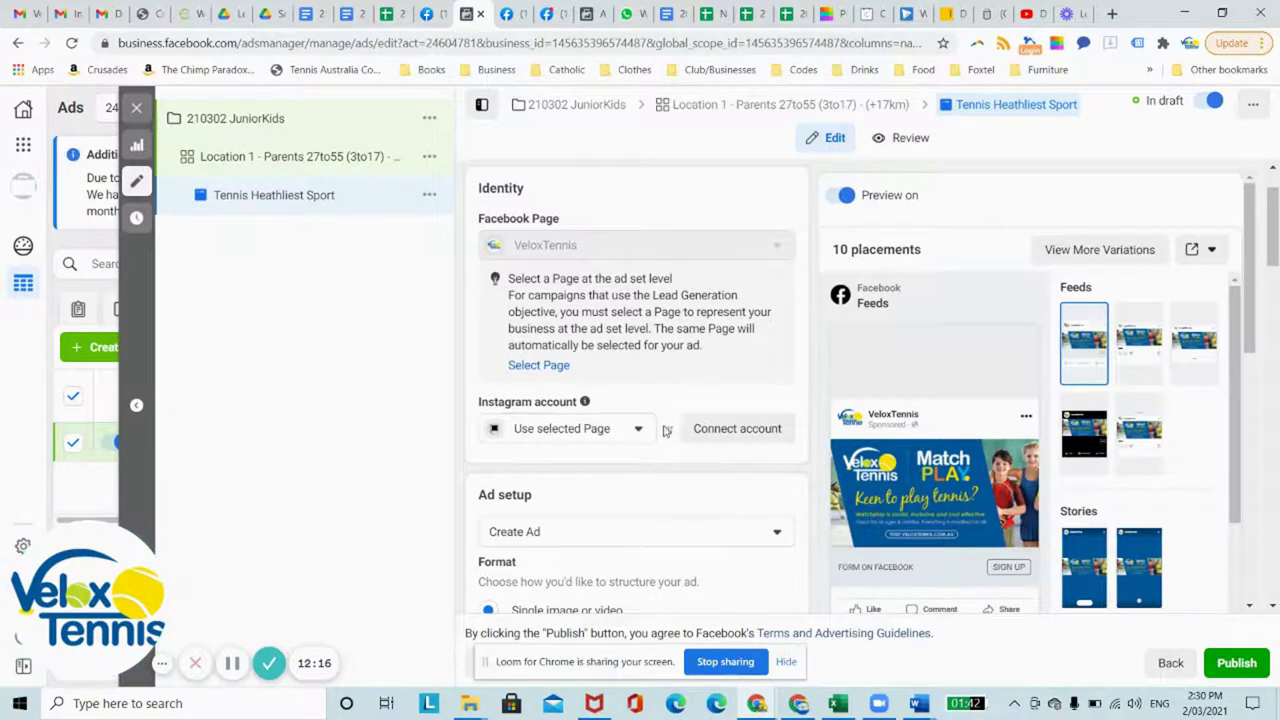
scroll(651, 389, down, 2)
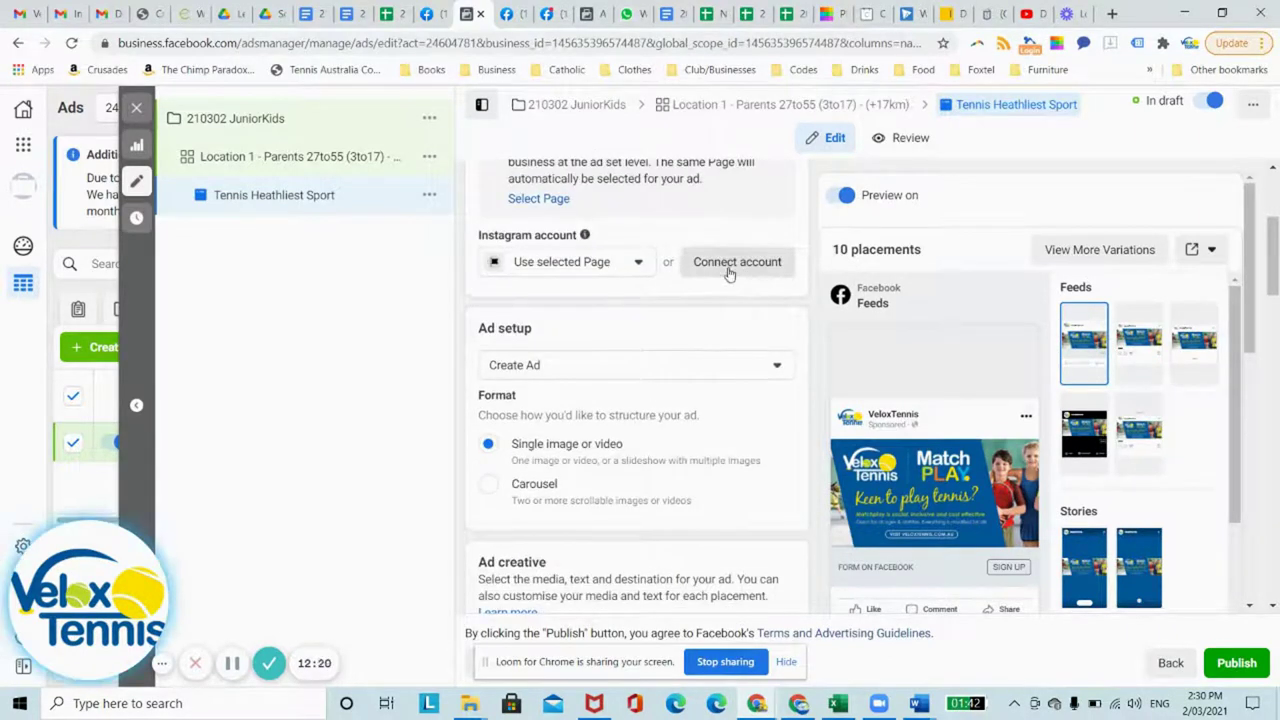
scroll(678, 400, down, 1)
scroll(678, 400, down, 2)
scroll(678, 400, down, 2)
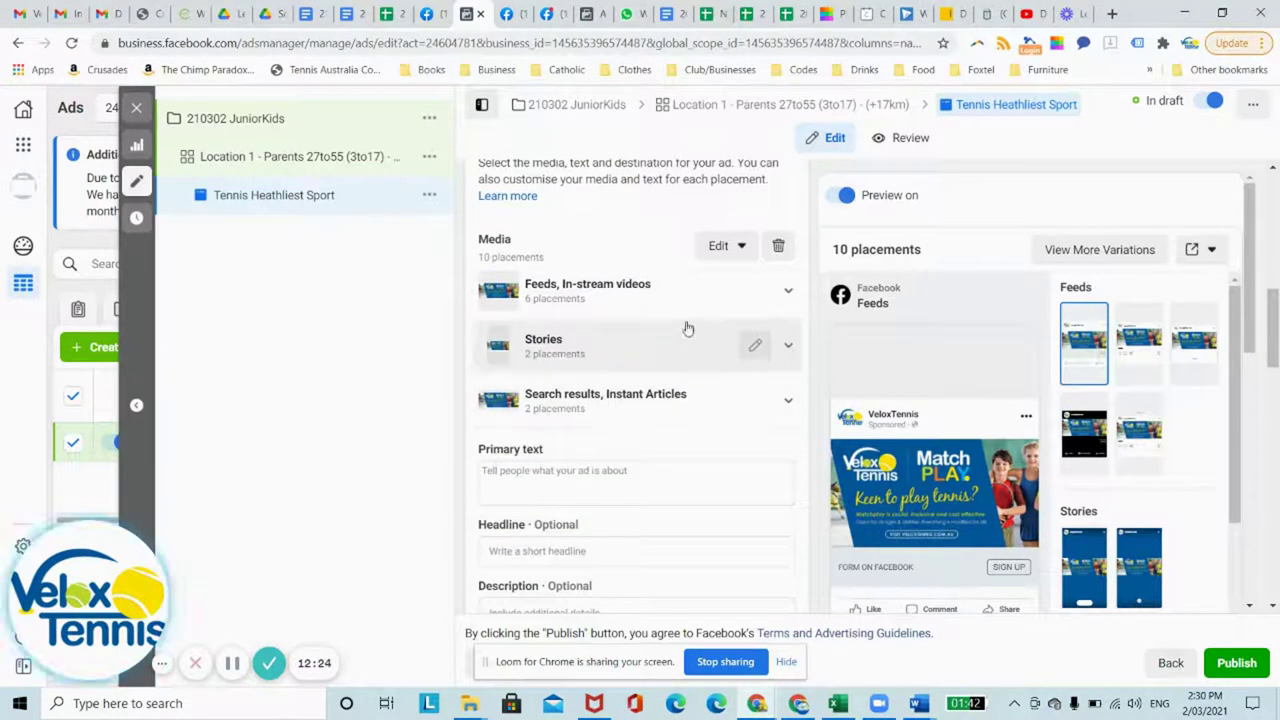
click(739, 247)
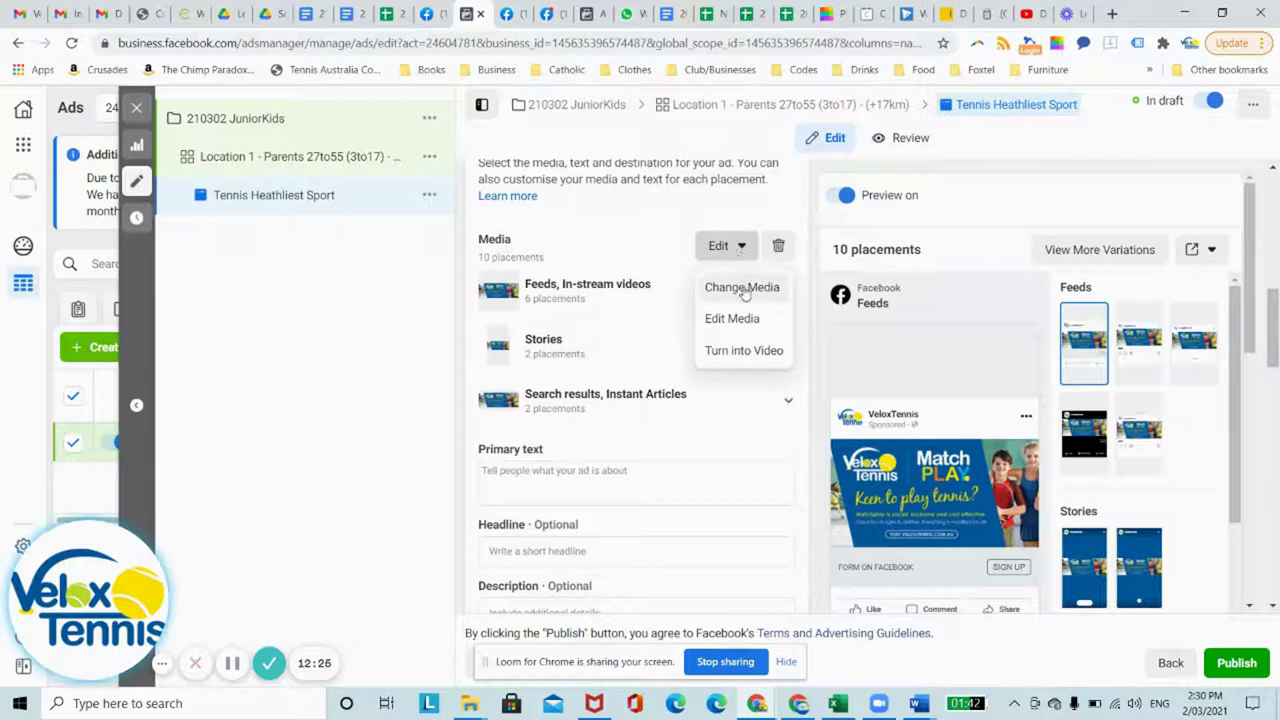
Clear the ad's current media and start adding an image, cancelling the computer upload
click(780, 247)
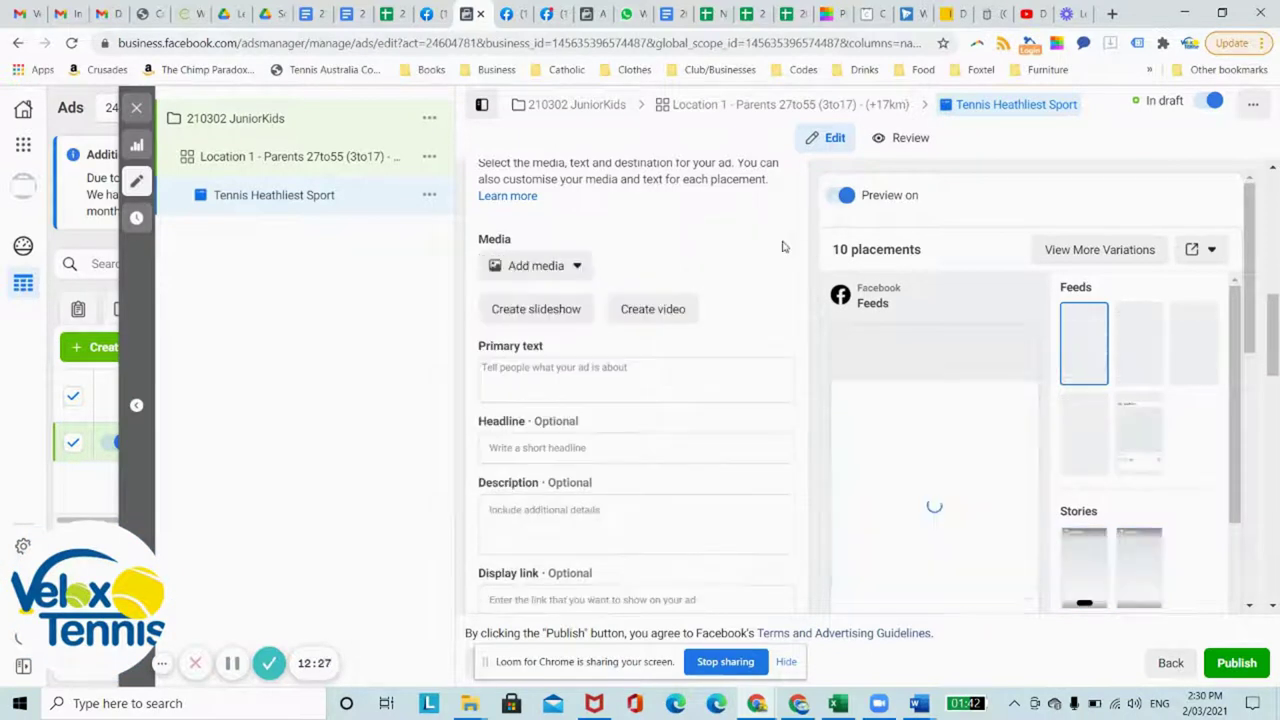
click(555, 268)
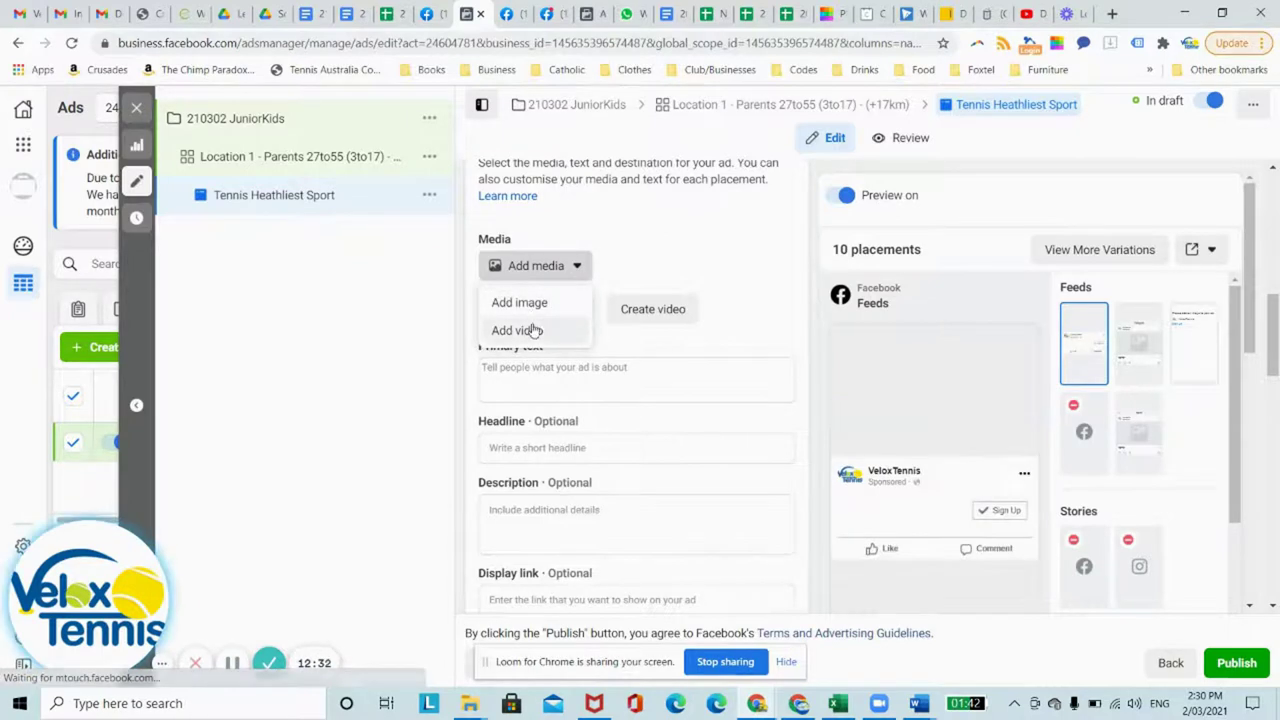
click(545, 303)
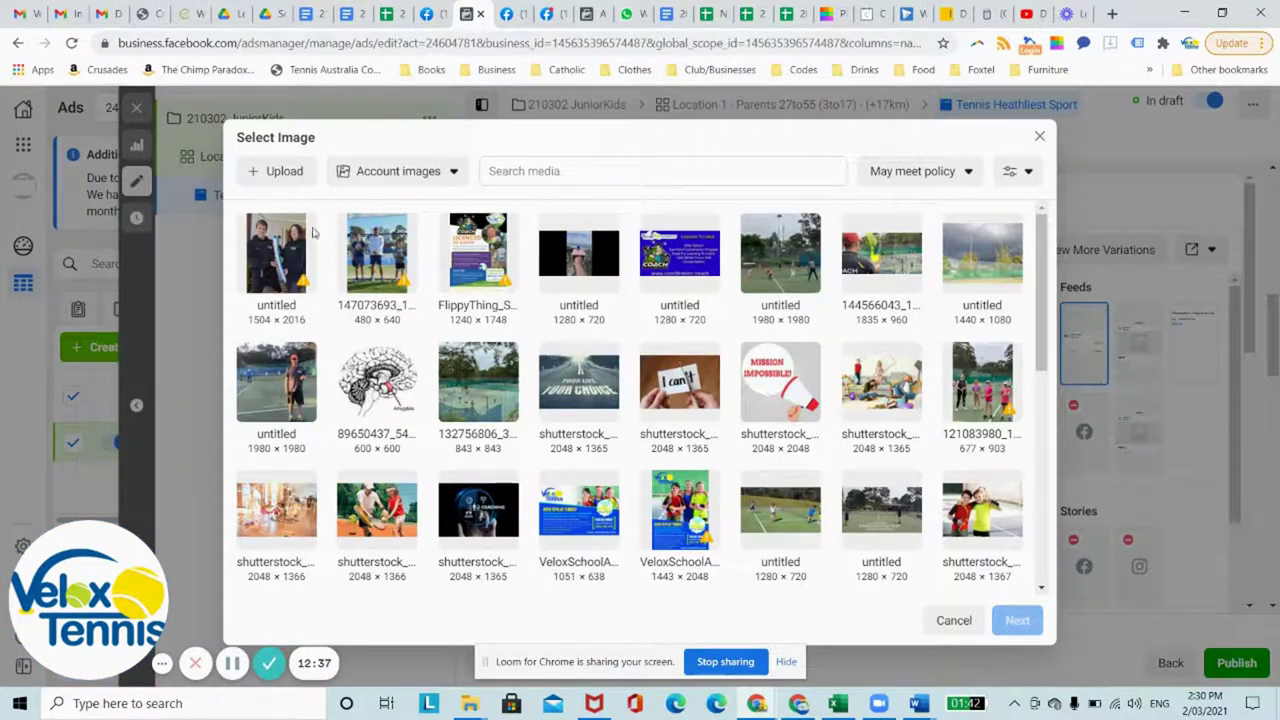
click(294, 174)
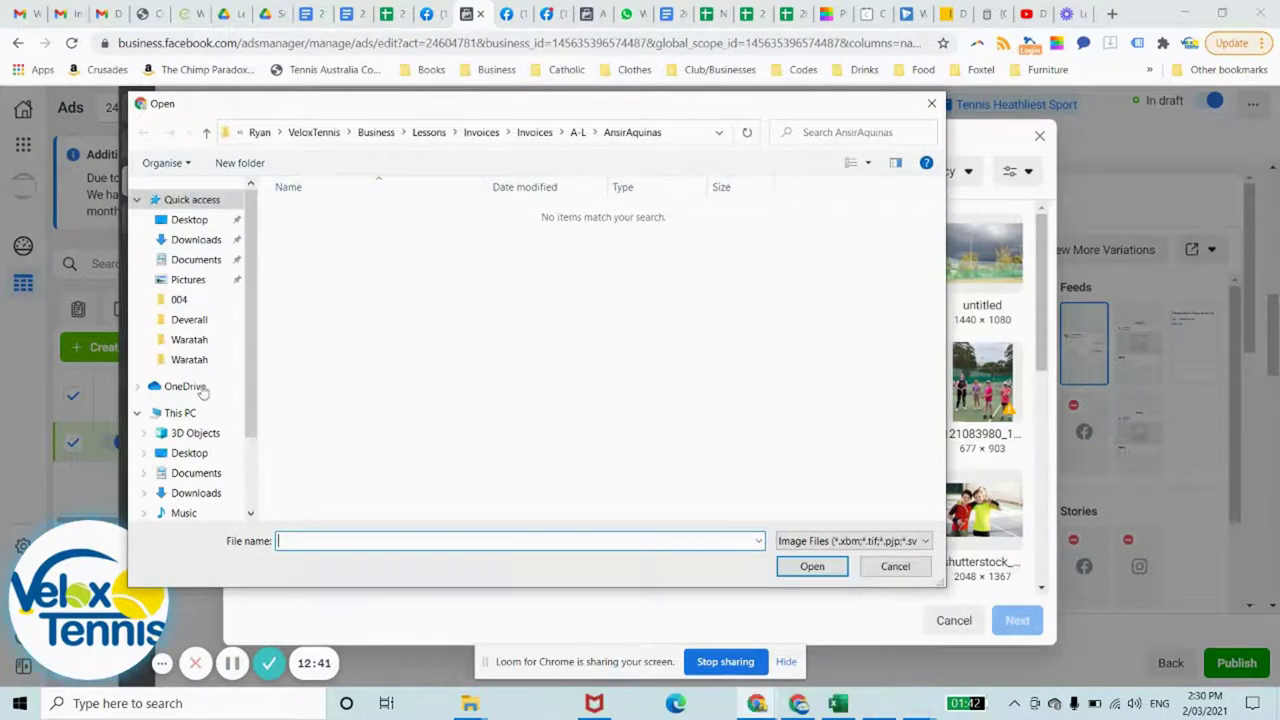
click(932, 106)
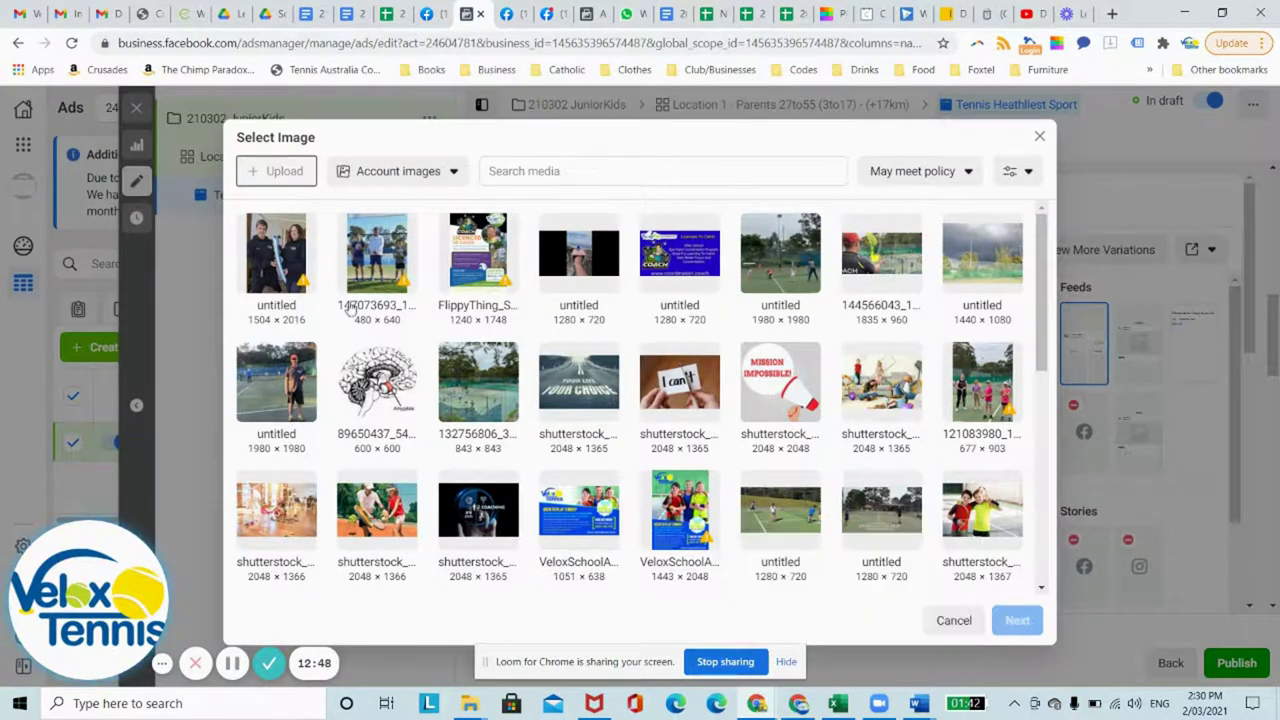
Browse the Business, Instagram, Page and Stock image sources for a tennis photo
click(453, 175)
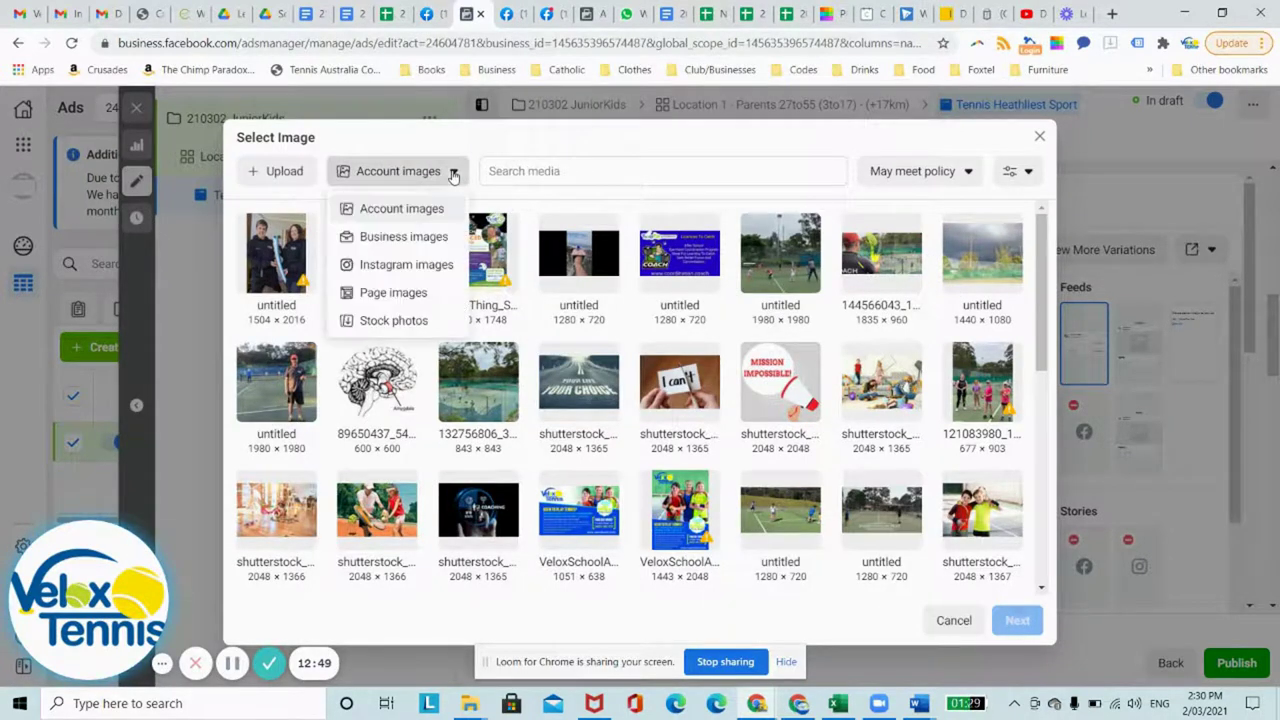
click(441, 236)
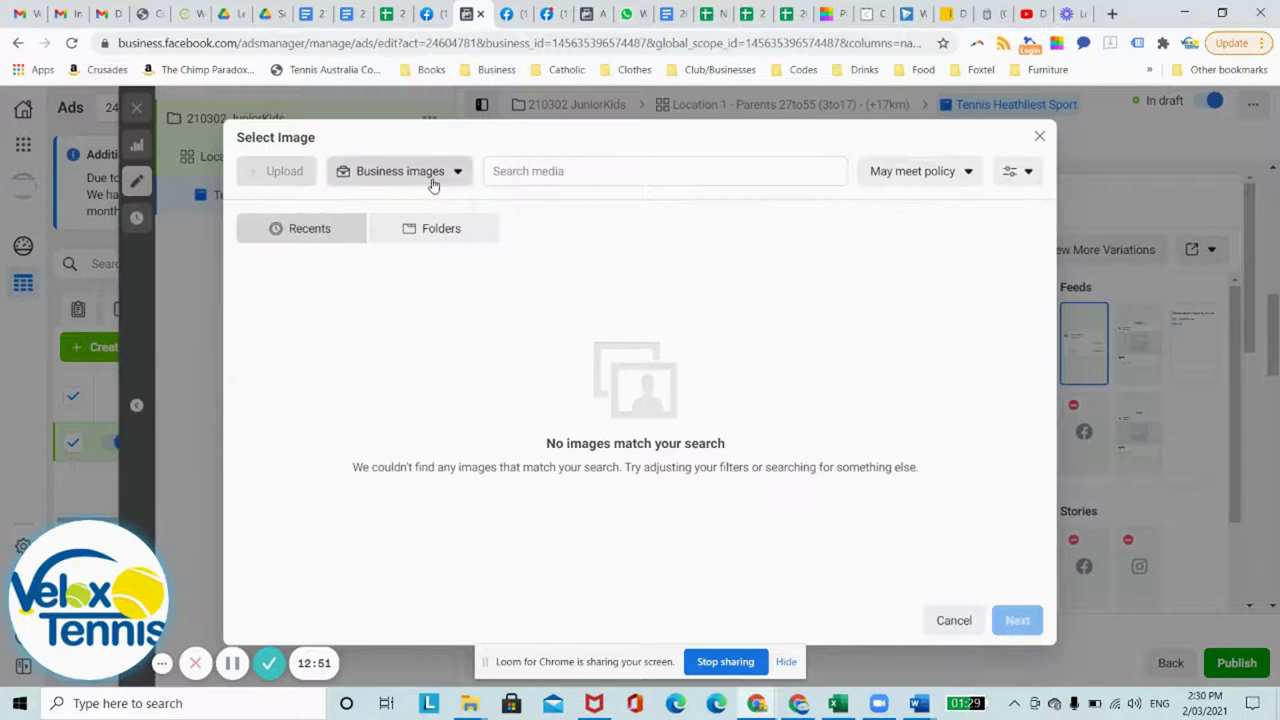
click(433, 183)
click(406, 265)
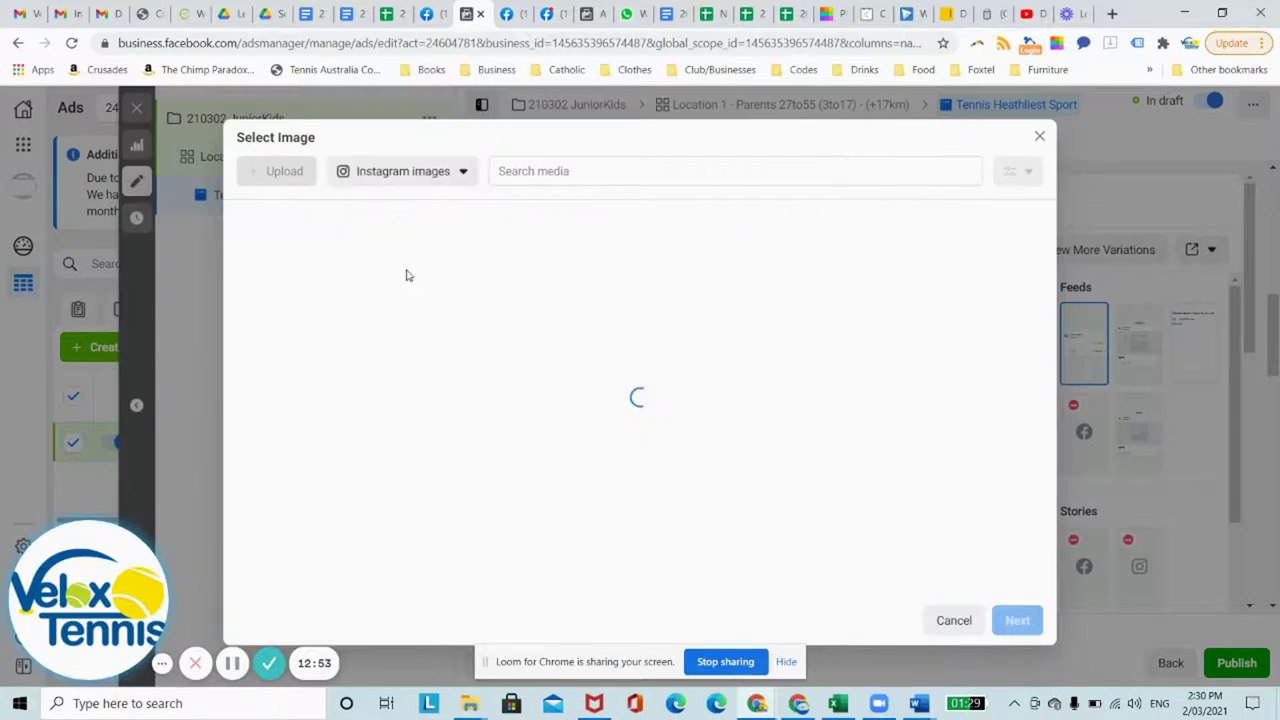
click(428, 180)
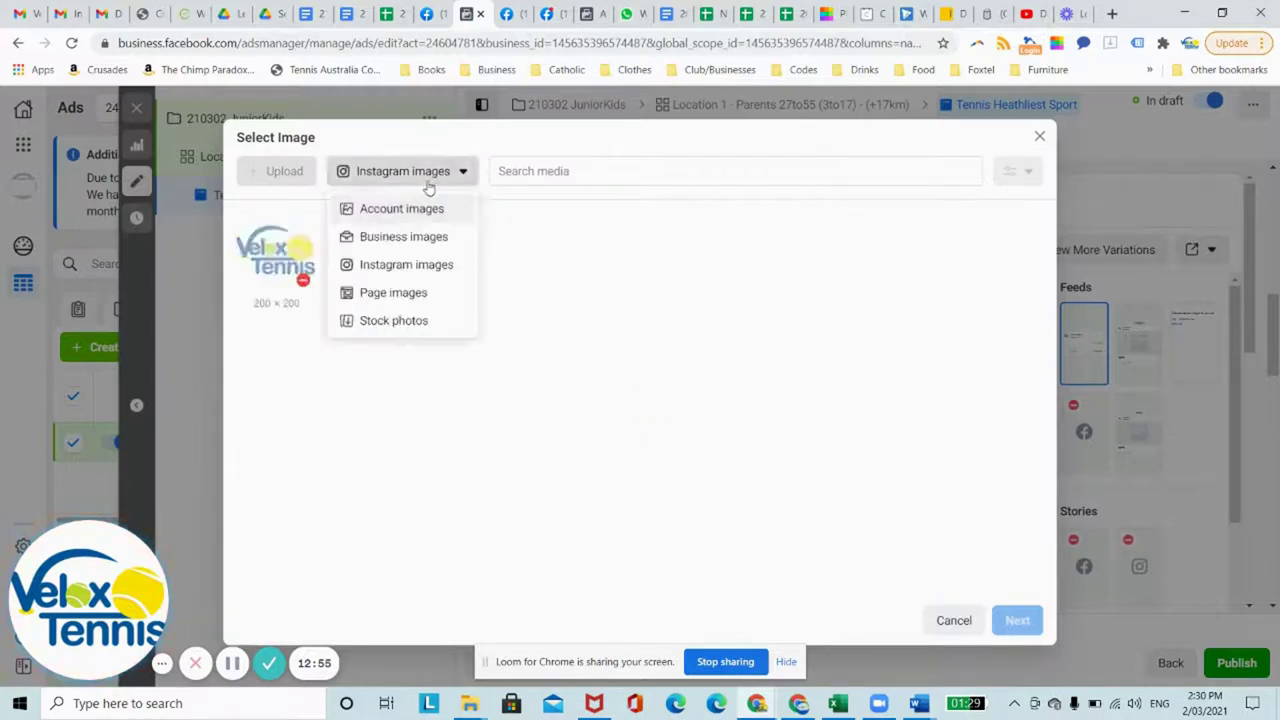
click(403, 291)
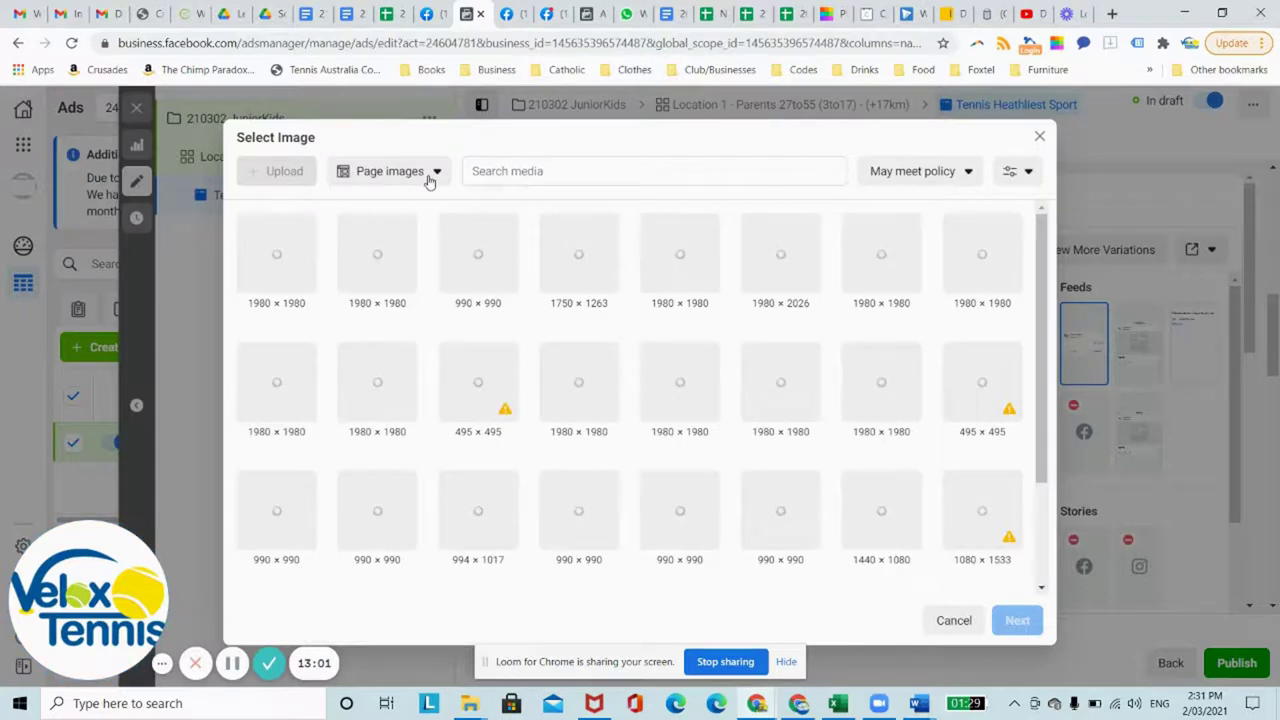
click(434, 172)
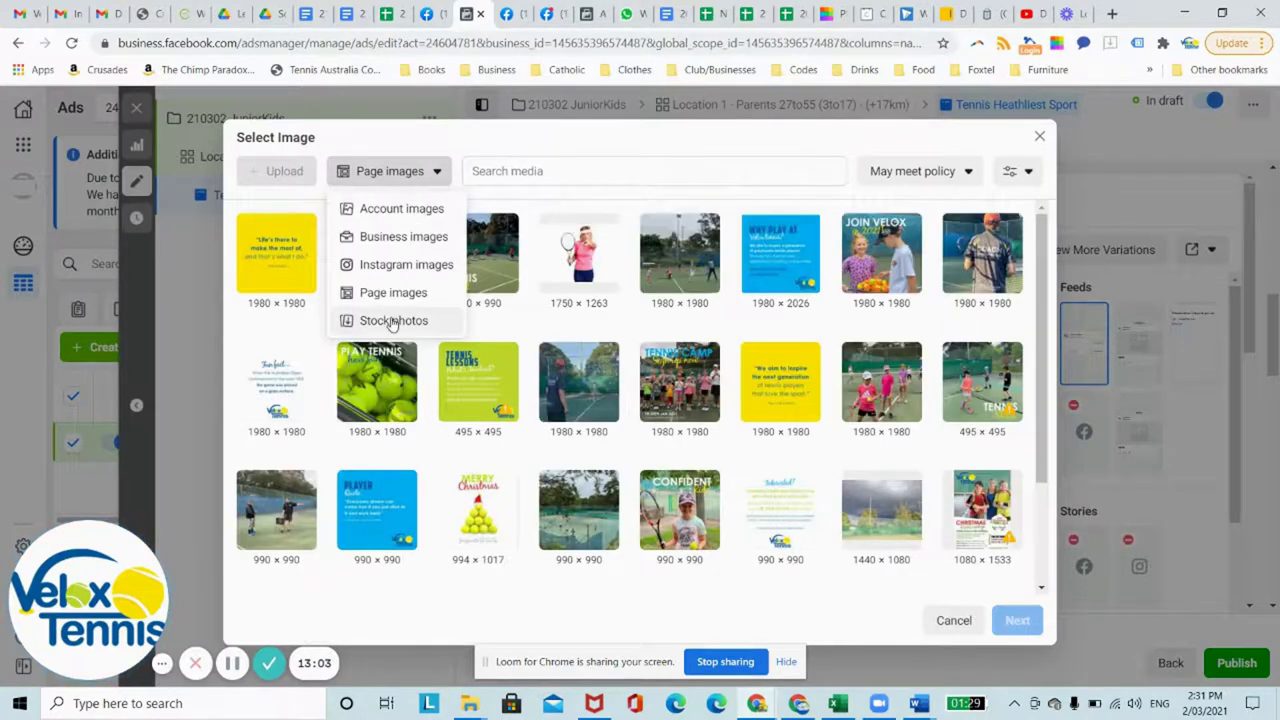
click(392, 320)
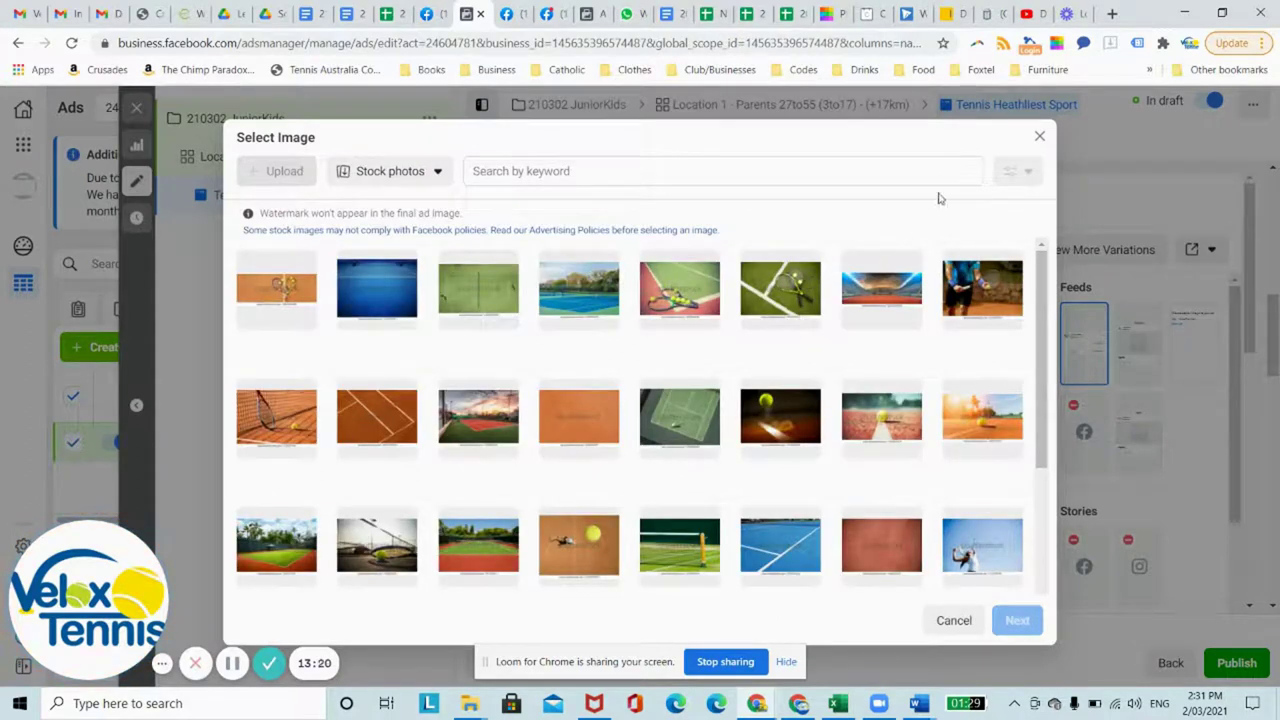
Without choosing an image, write primary text lines 'Hook', 'Story that solves a problem', 'Call to act'
click(1040, 138)
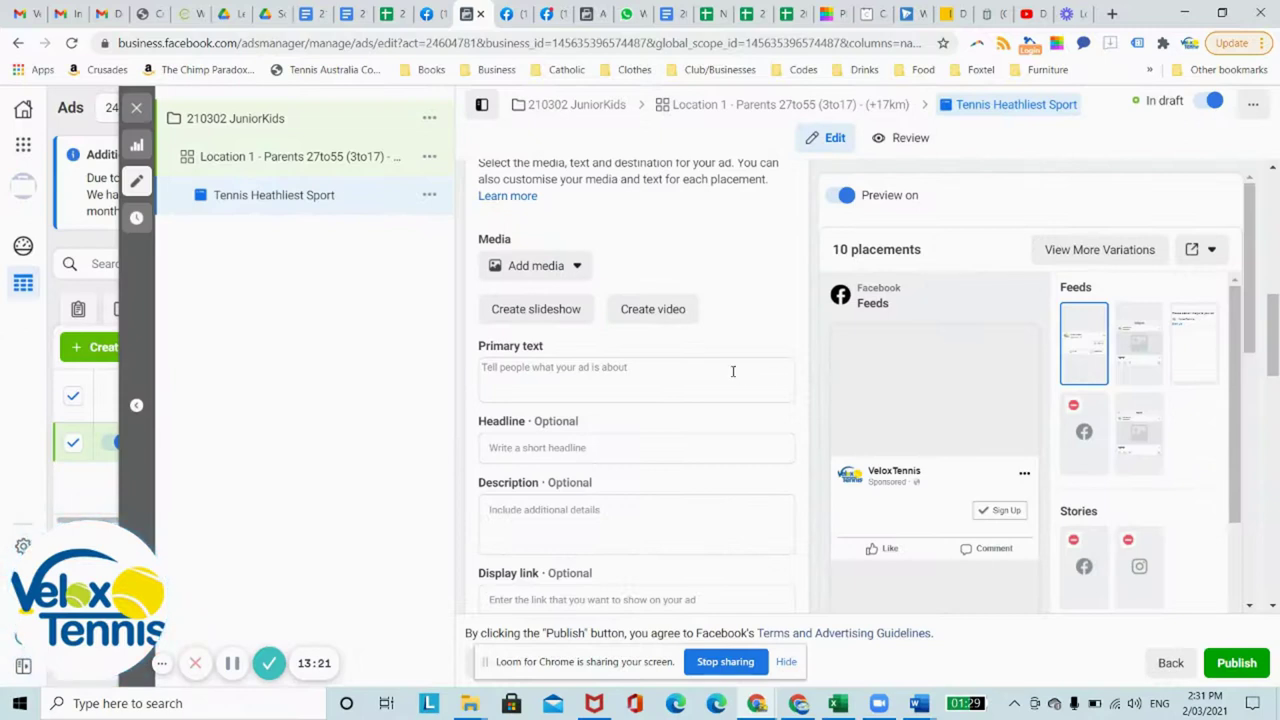
click(561, 371)
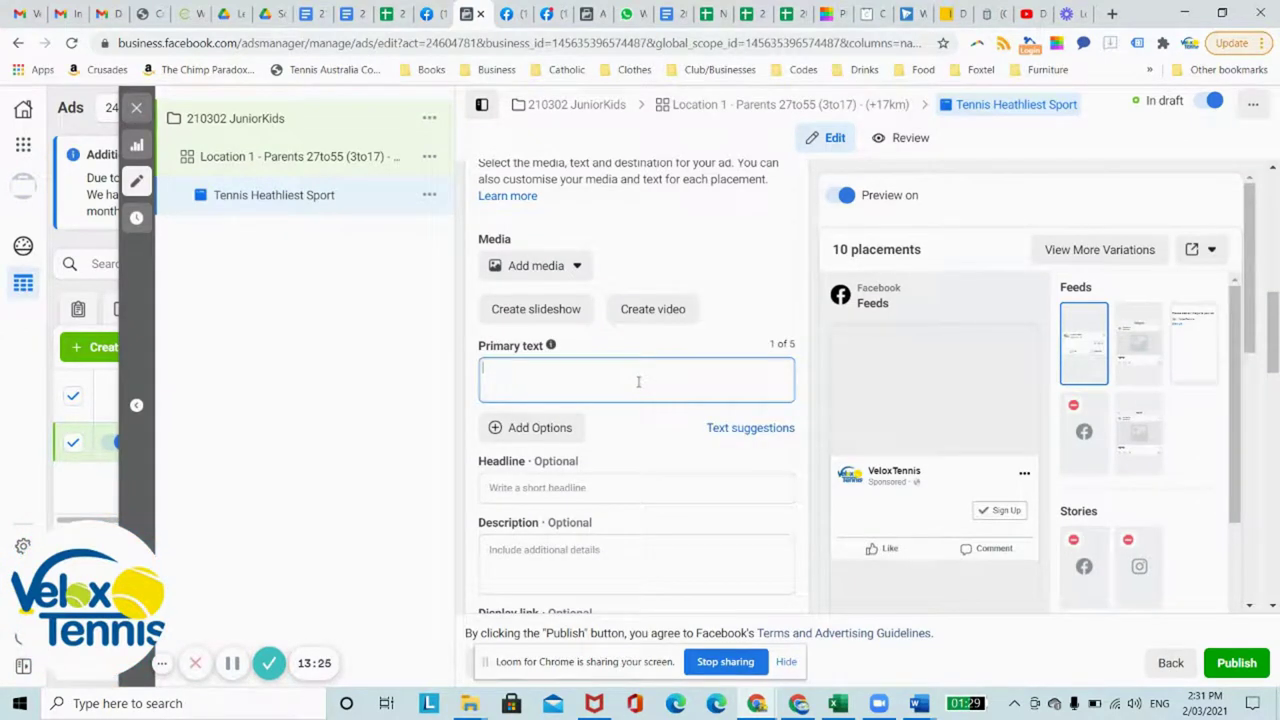
text(Hook)
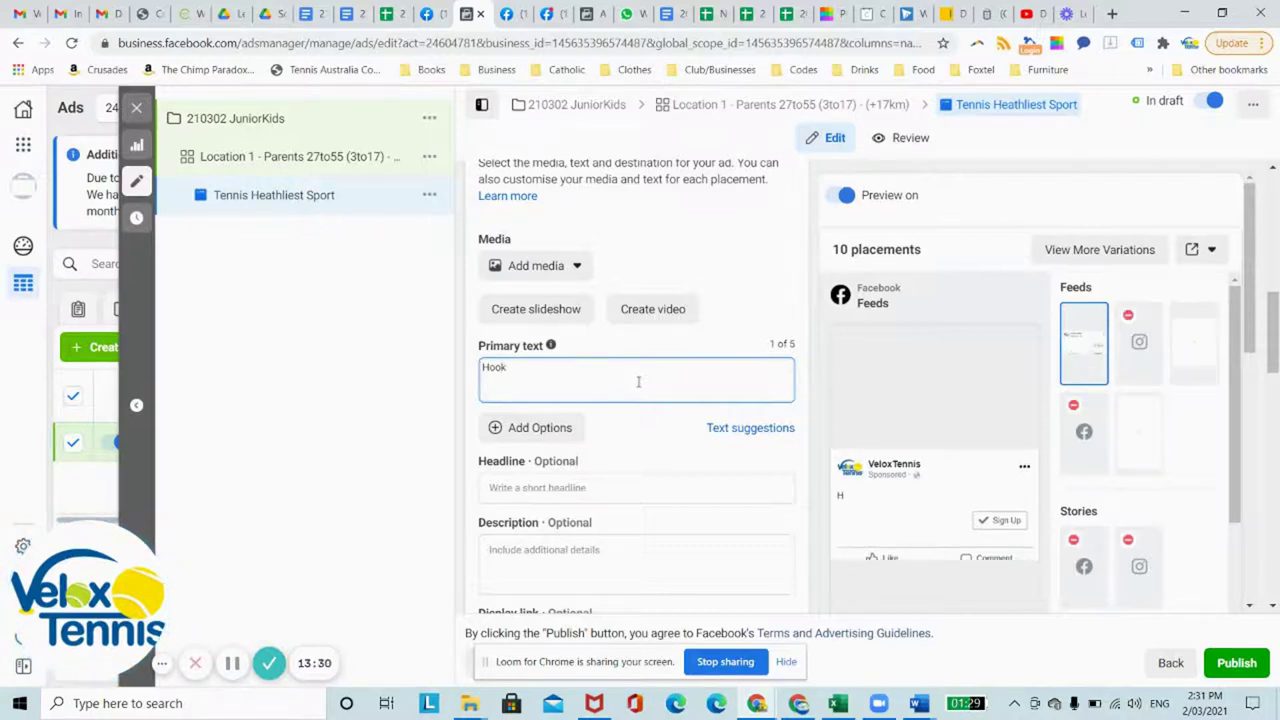
key(Return)
key(Return)
text(Story that sol)
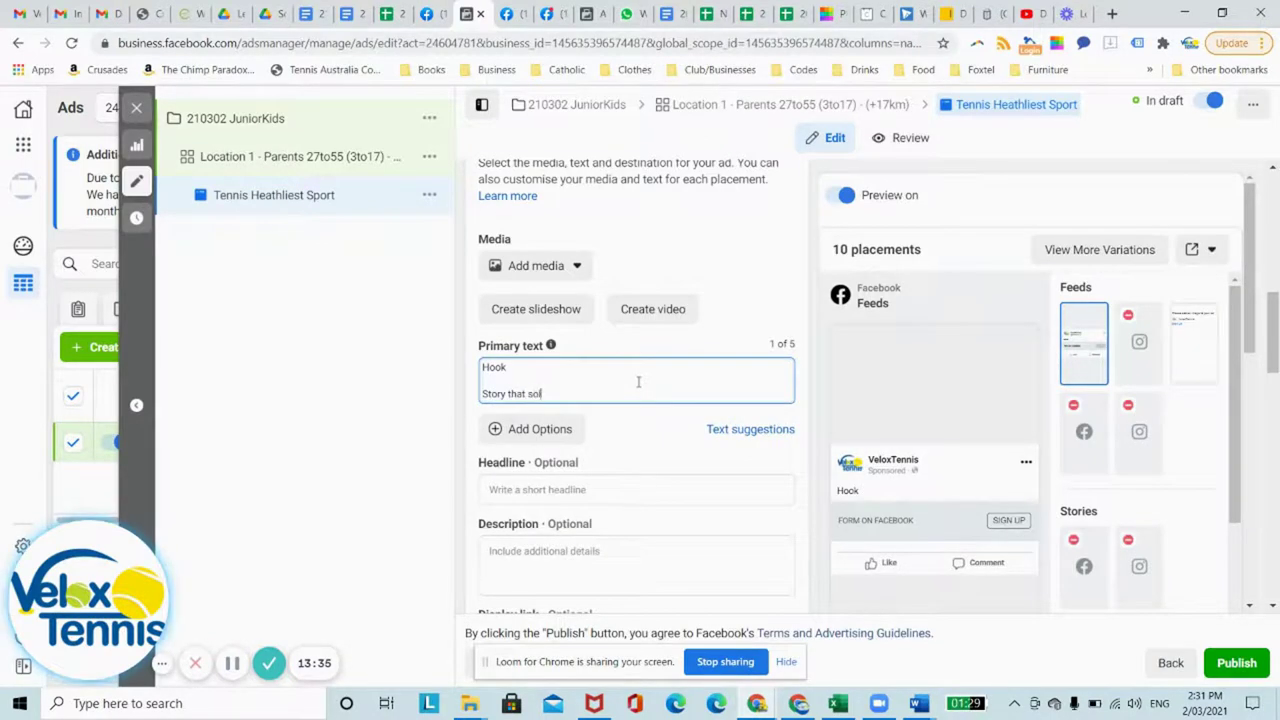
text(ves a proble)
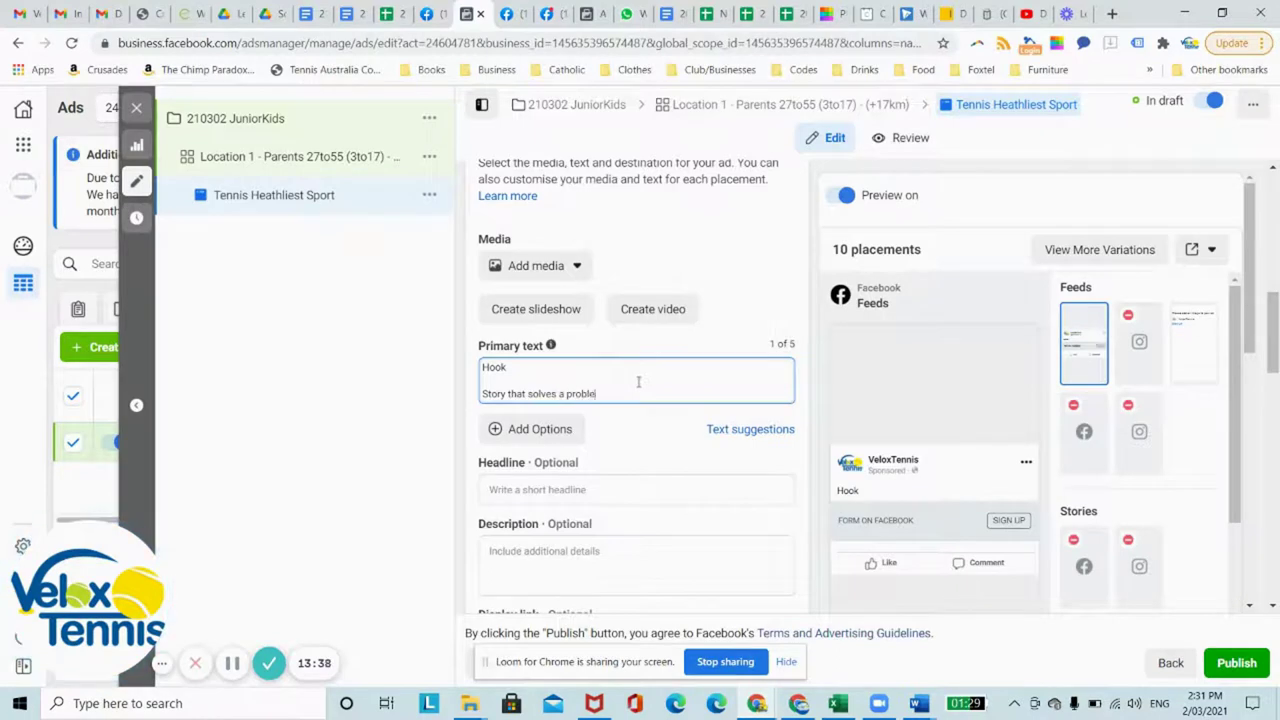
text(m)
key(Return)
key(Return)
text(Call )
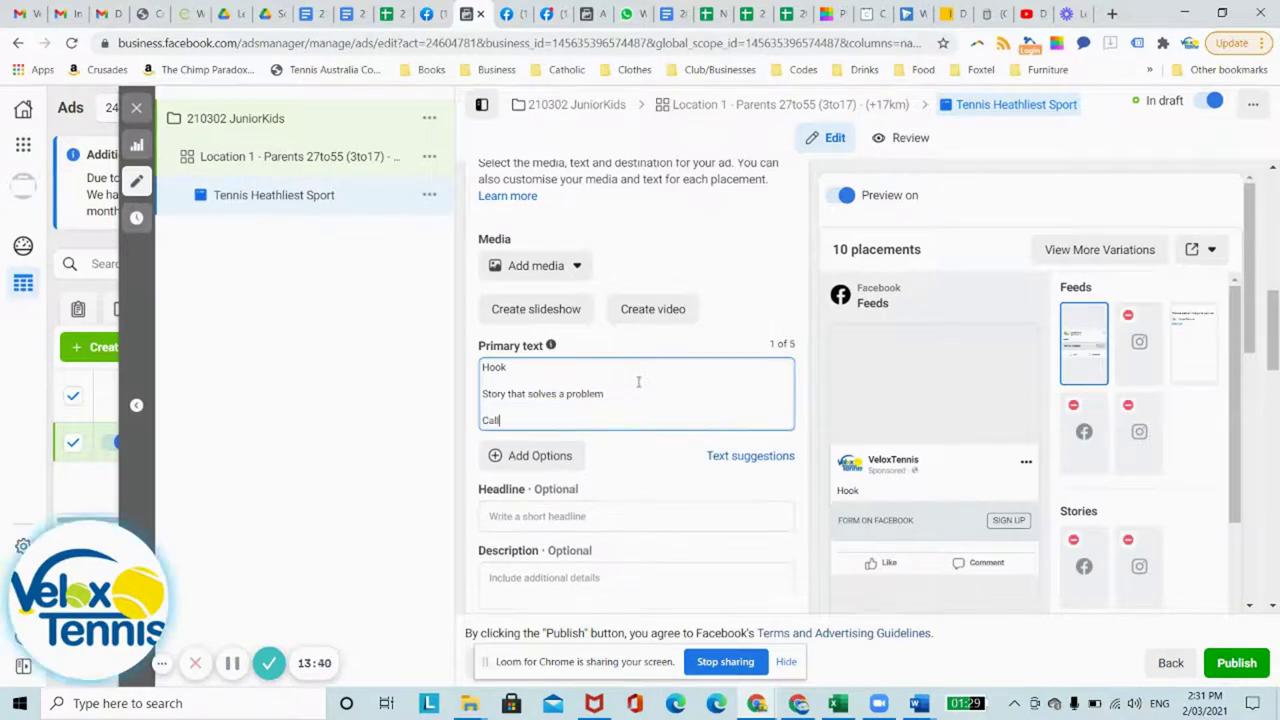
text(to action)
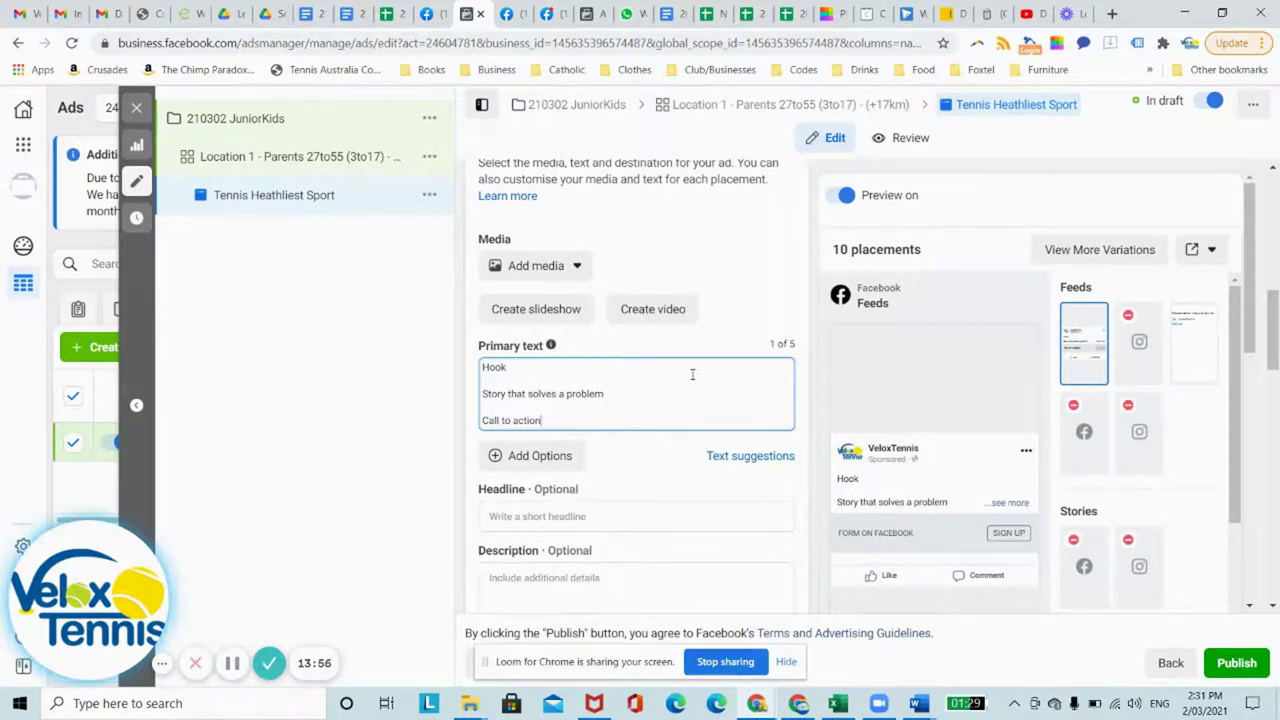
Change the call to action from Sign Up to Learn More, then scroll to the Instant form list
scroll(692, 376, down, 2)
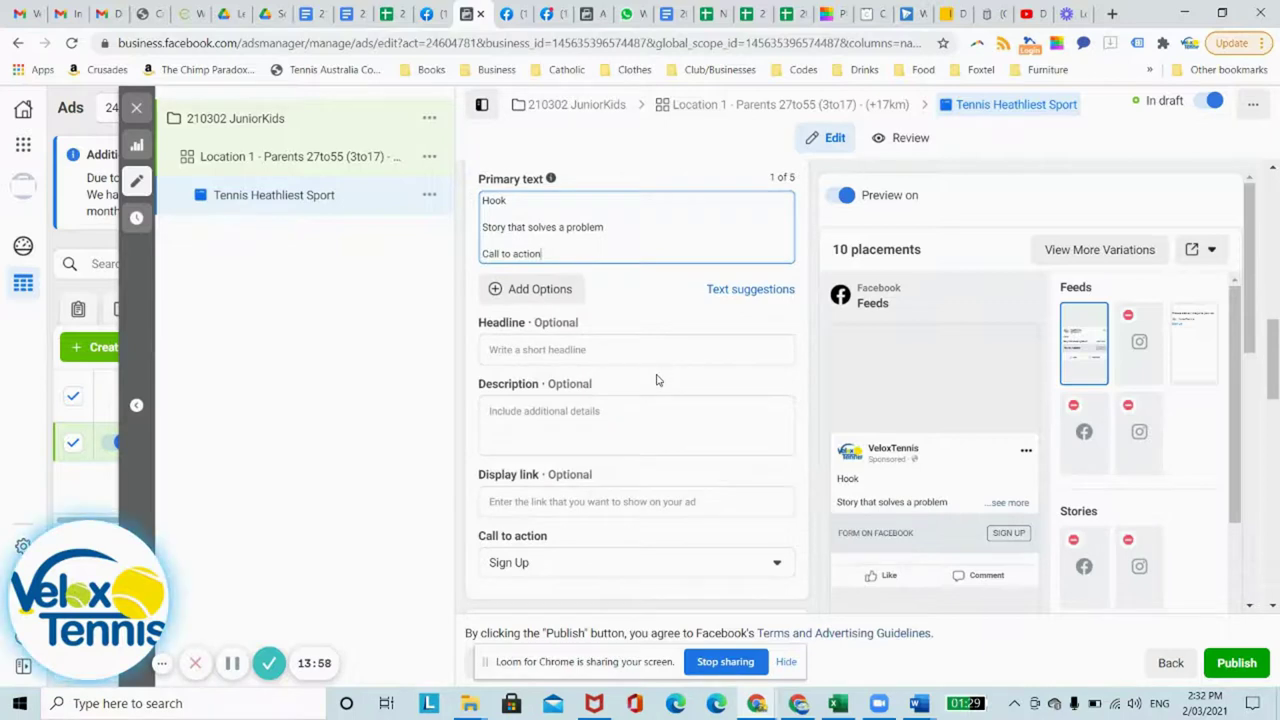
scroll(657, 380, down, 1)
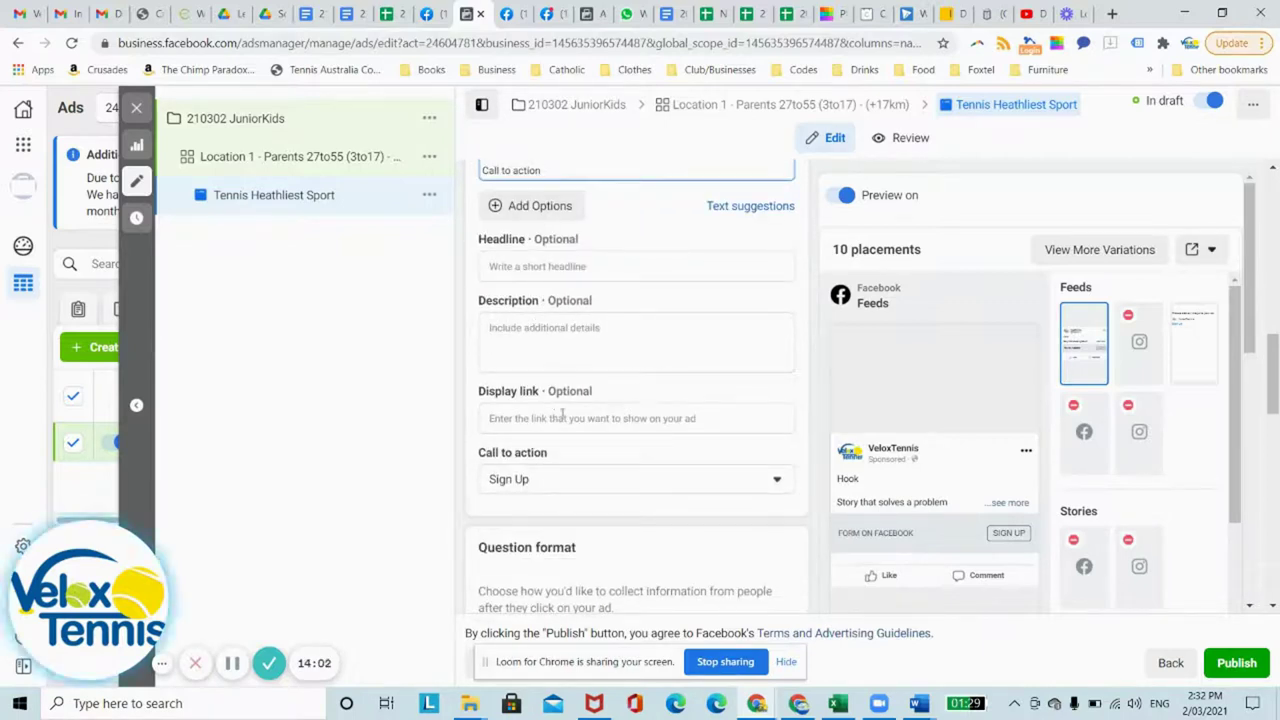
scroll(558, 418, down, 2)
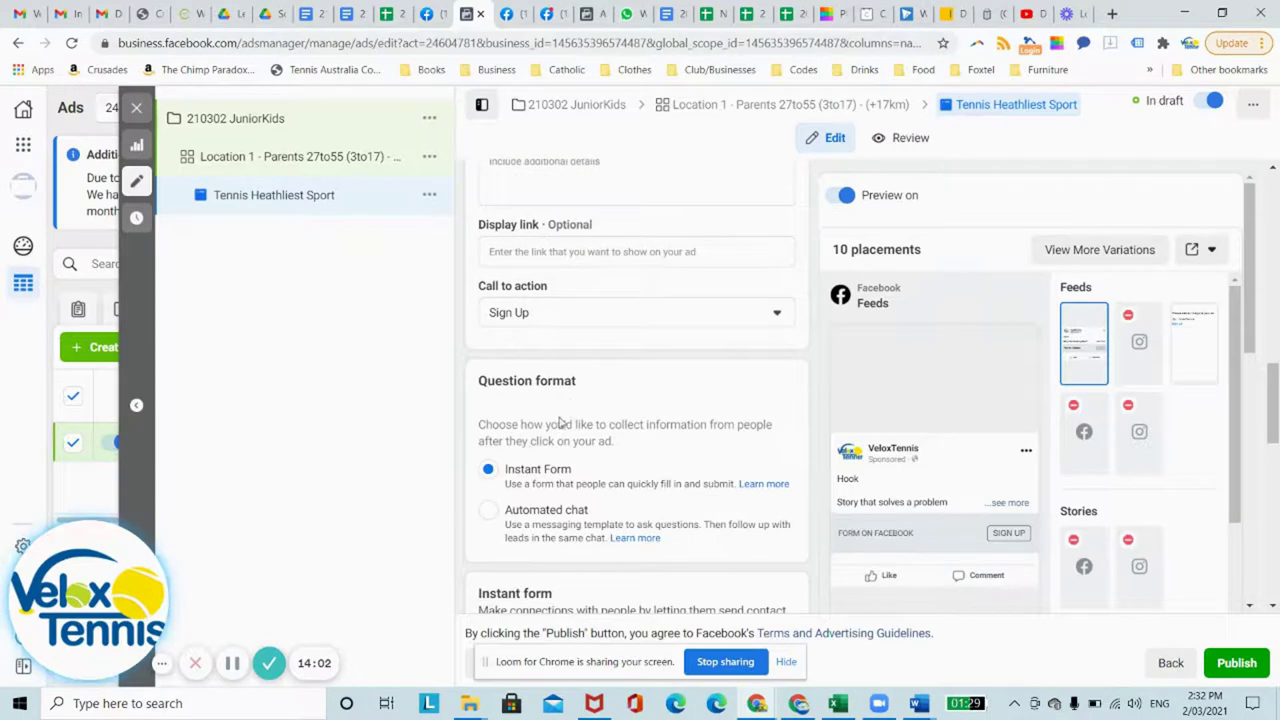
click(735, 314)
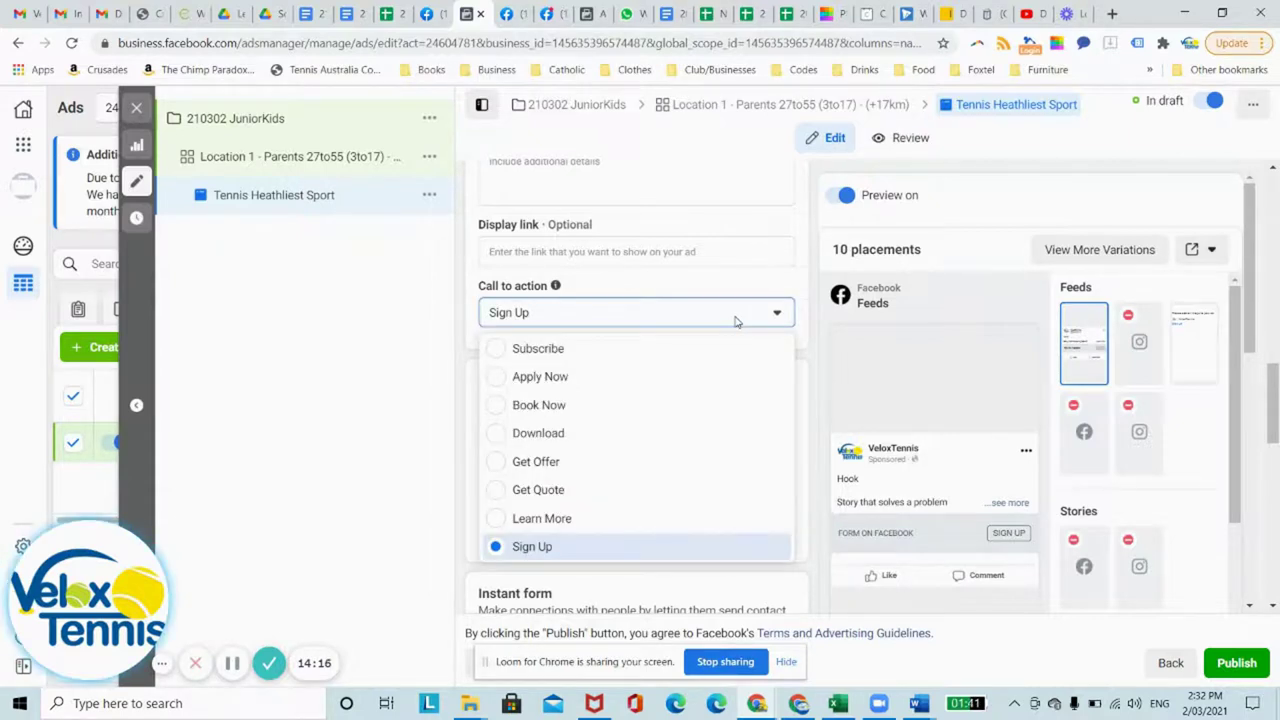
click(561, 519)
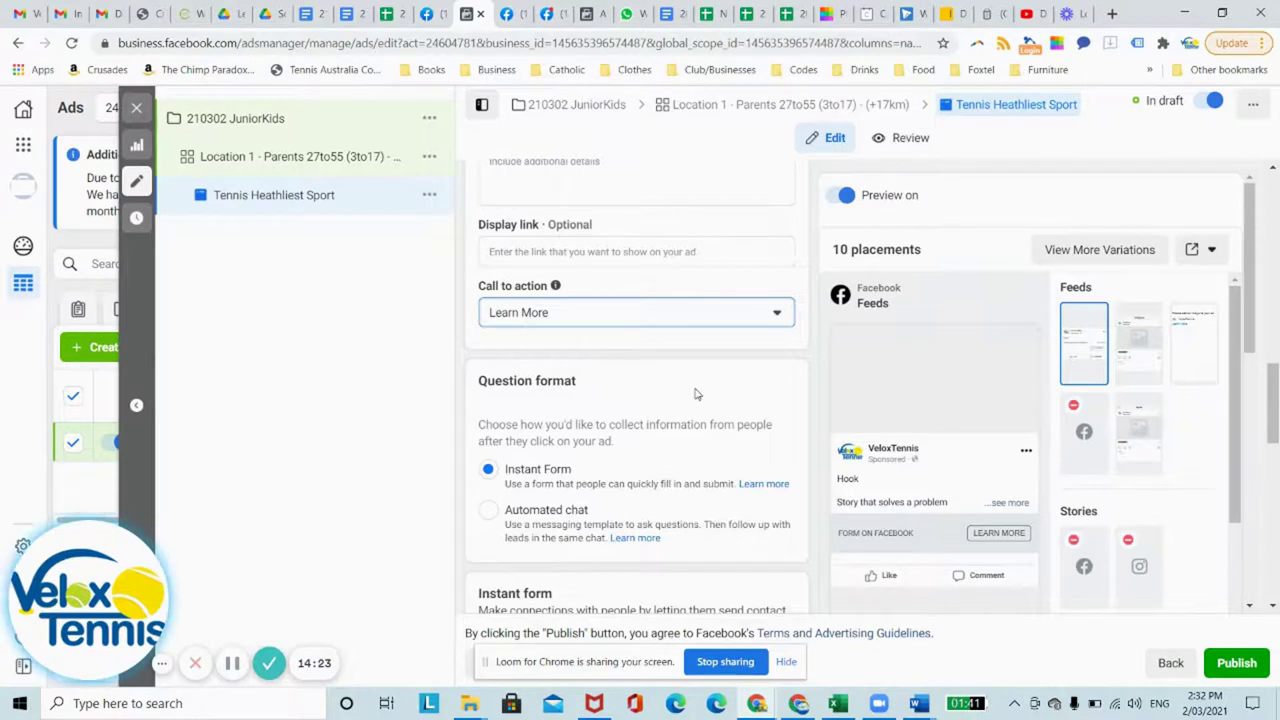
scroll(697, 394, down, 2)
scroll(697, 394, down, 2)
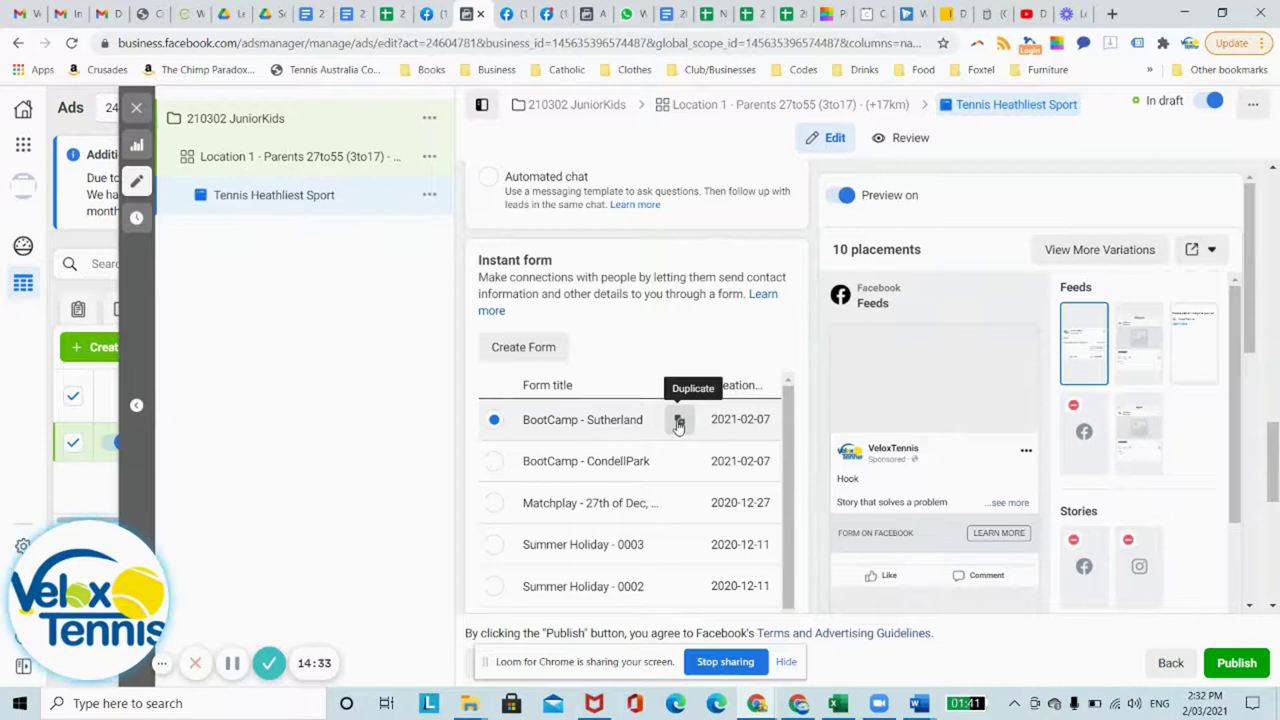
Duplicate the BootCamp - Sutherland lead form and expand its Intro section
click(678, 422)
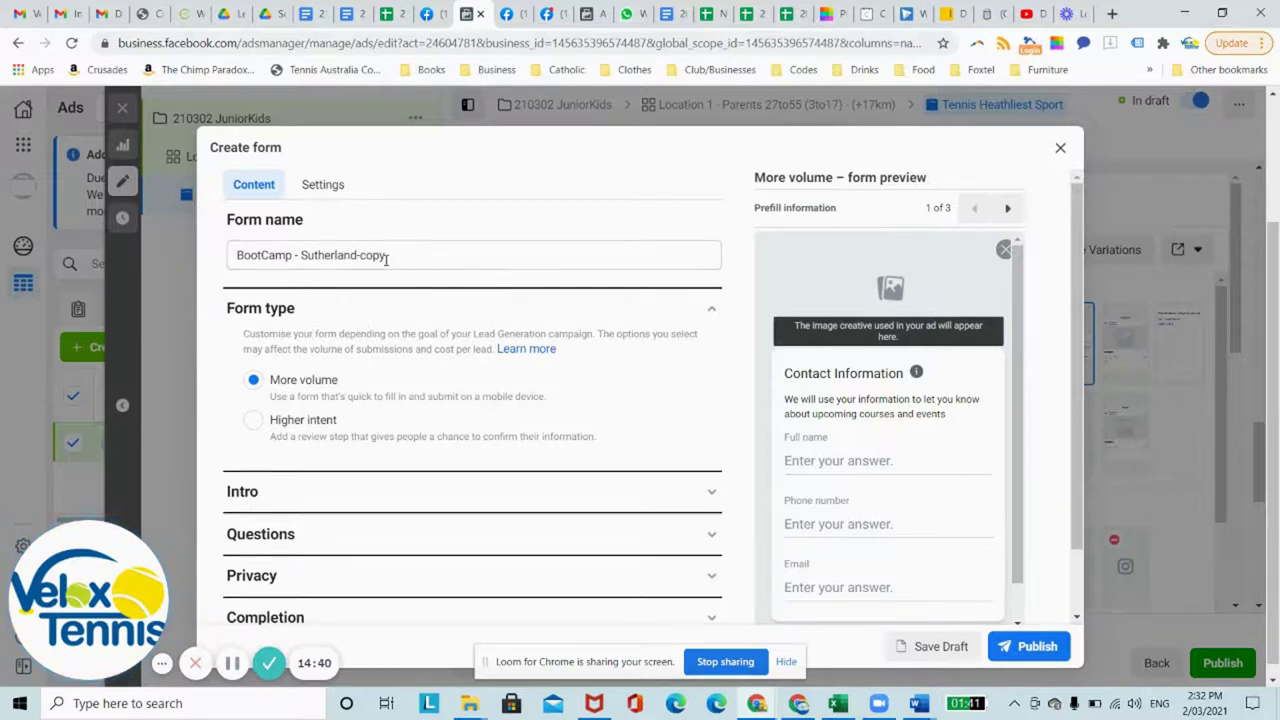
scroll(563, 314, down, 1)
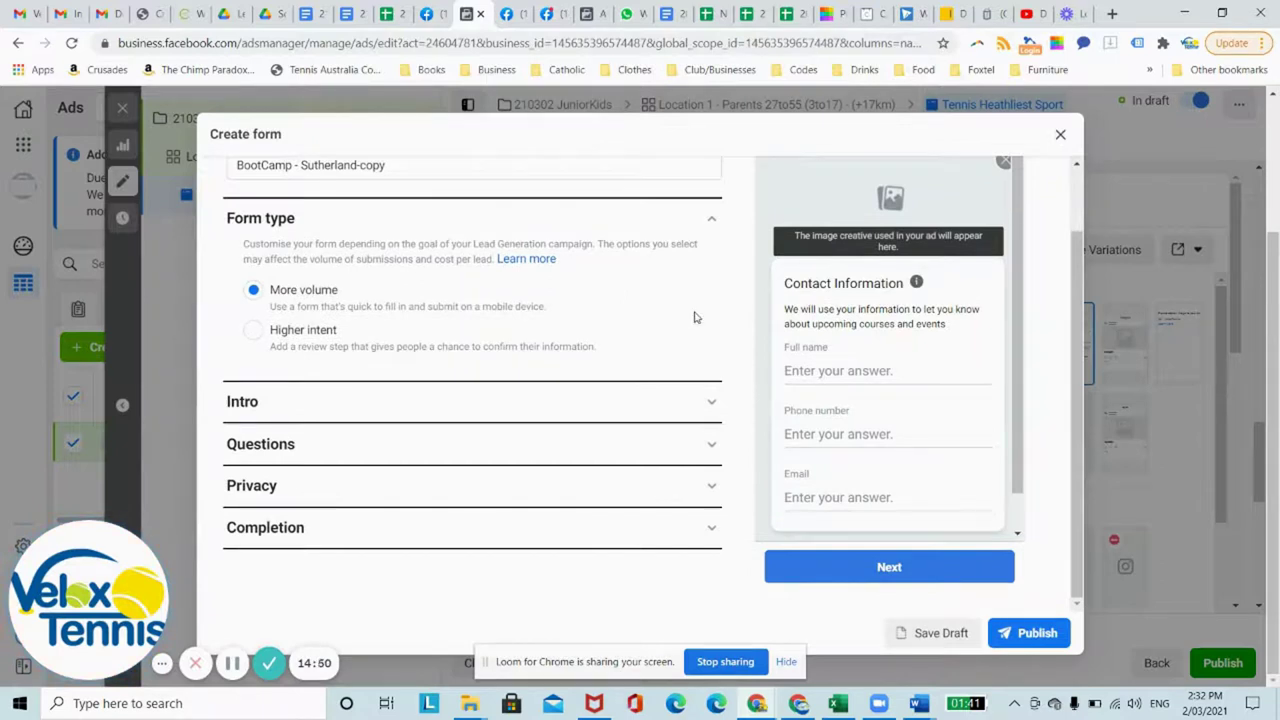
click(709, 405)
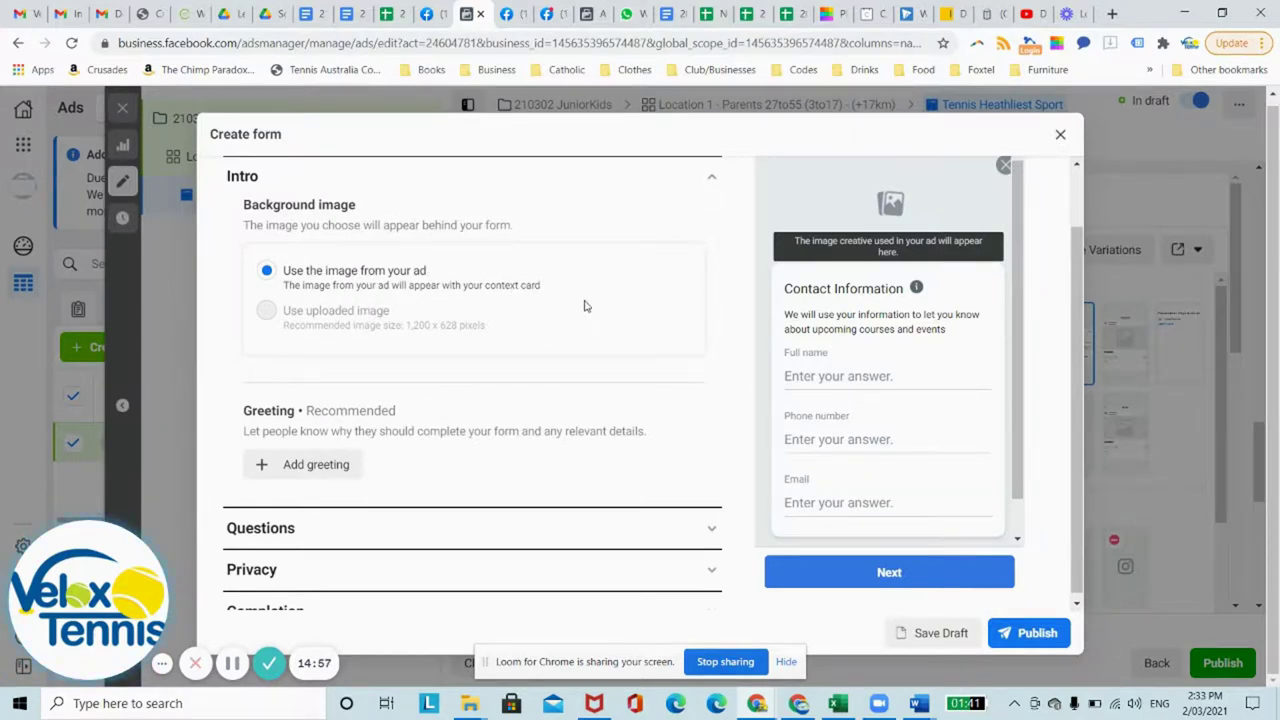
scroll(486, 334, down, 1)
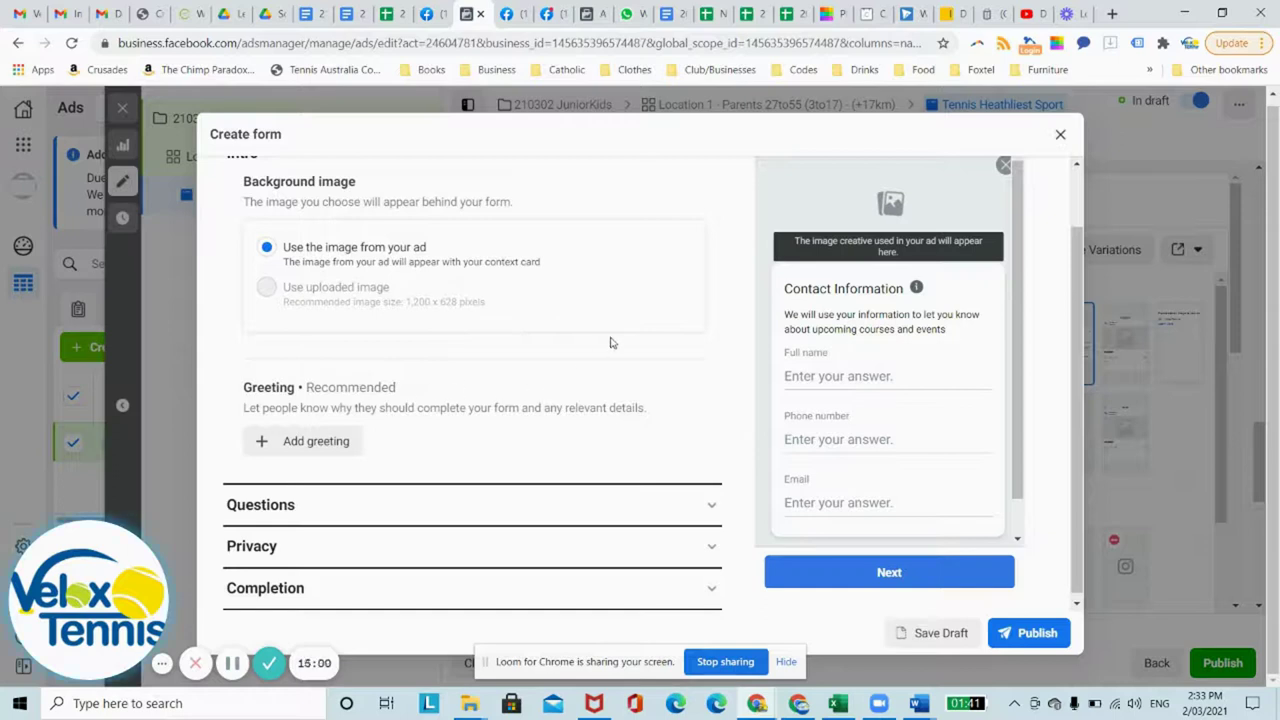
Review the copy's prefill questions for full name, phone number and email, then expand Privacy policy
click(703, 508)
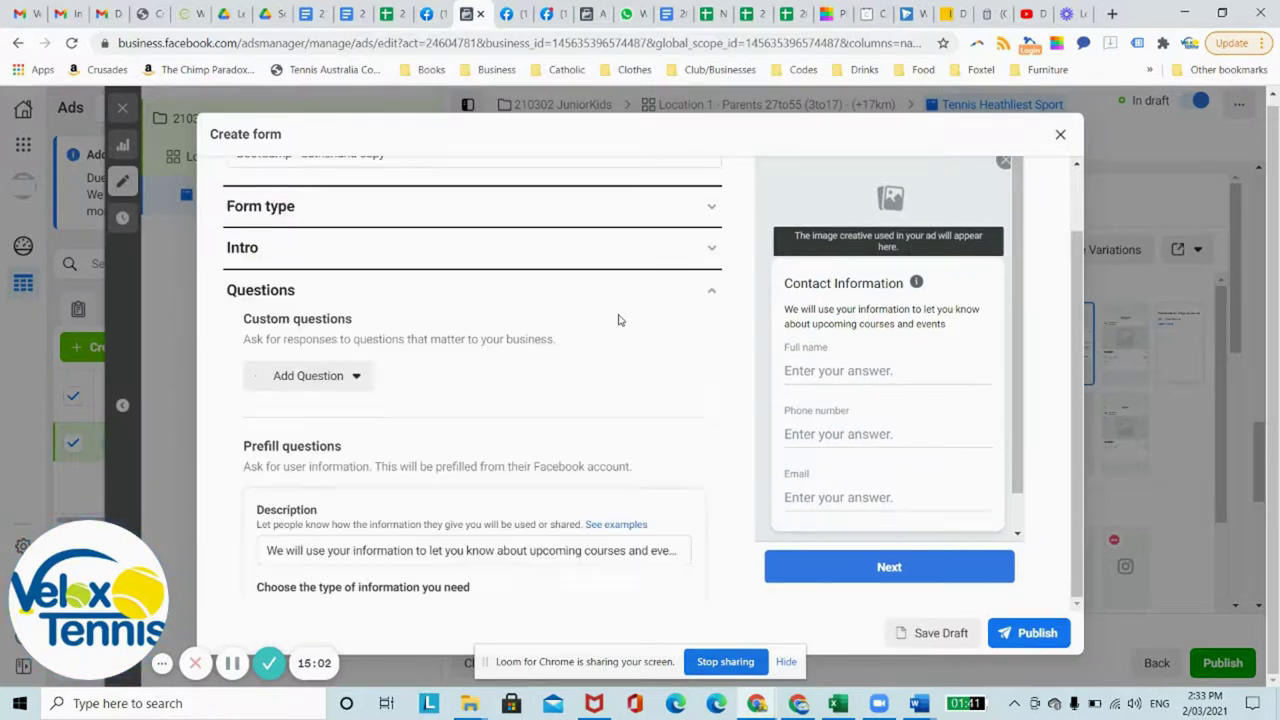
scroll(618, 320, down, 3)
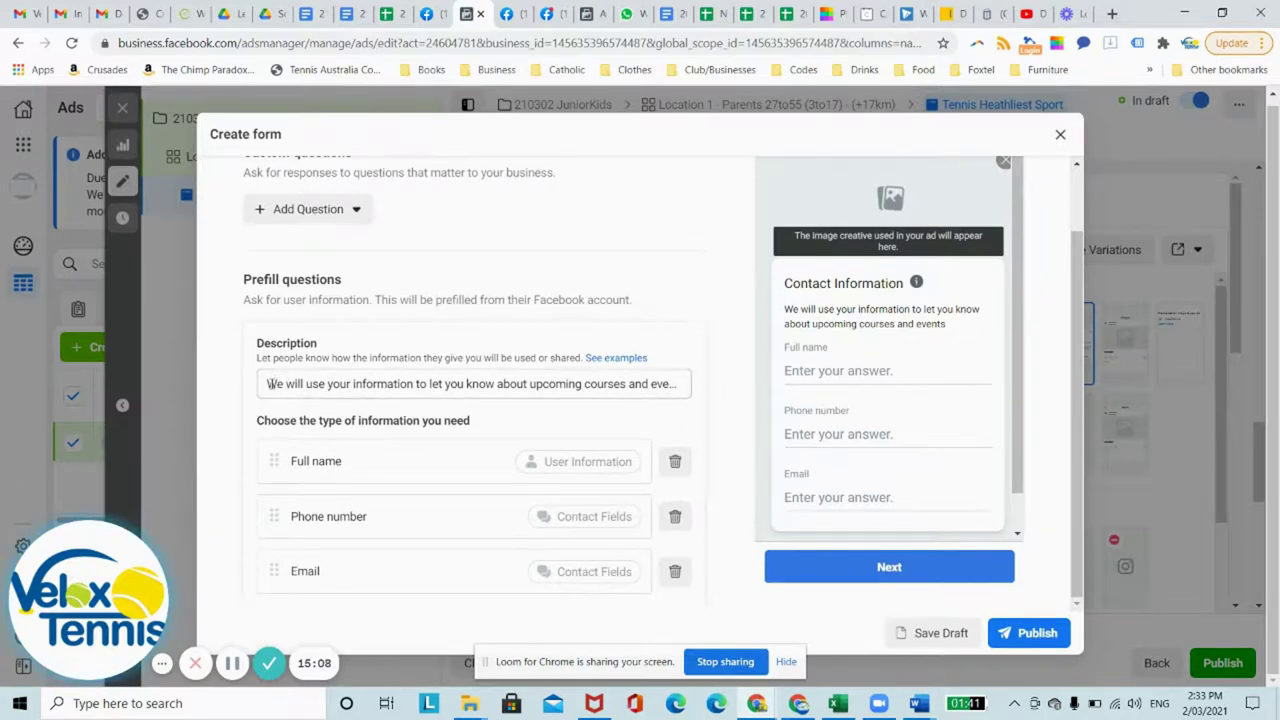
click(272, 383)
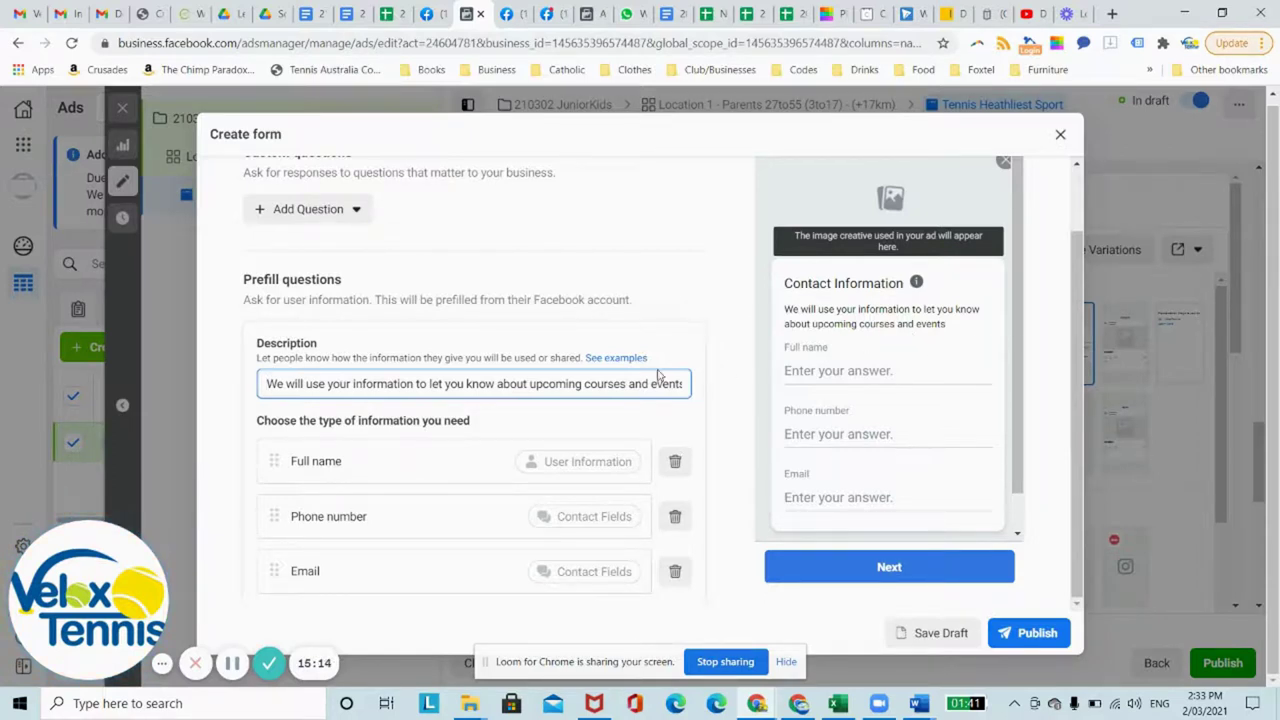
scroll(631, 418, down, 2)
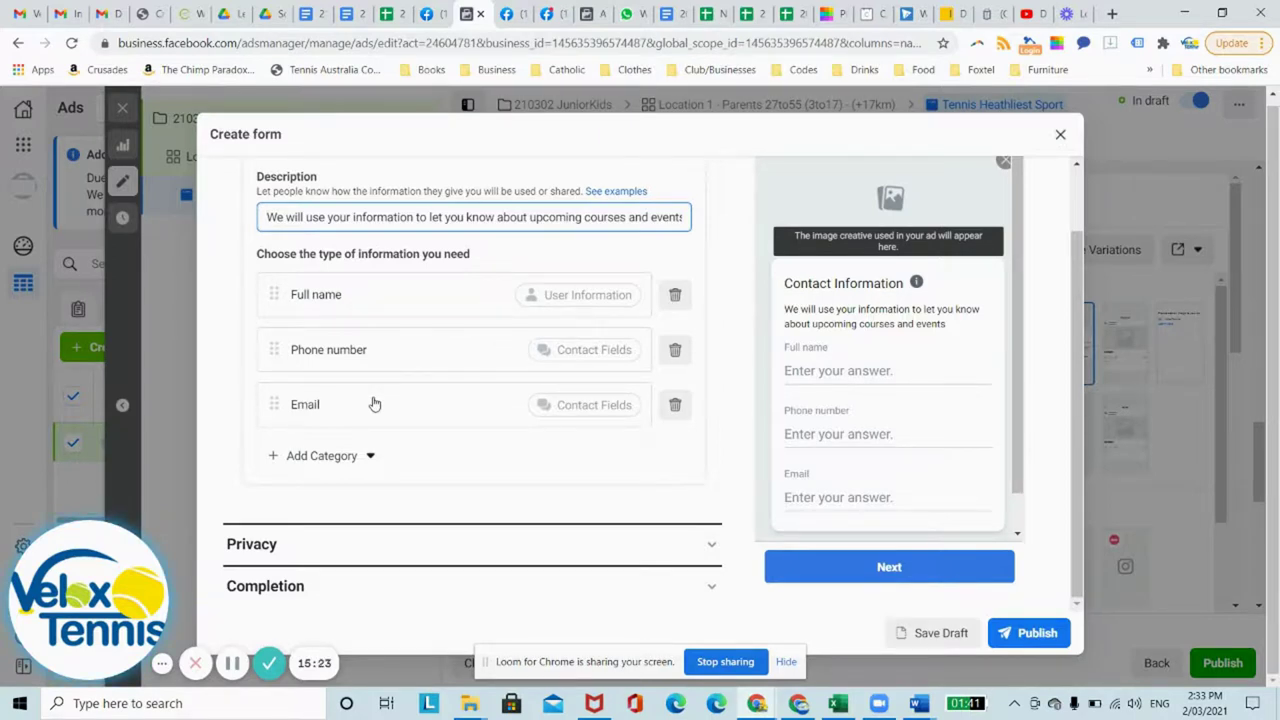
scroll(408, 400, down, 1)
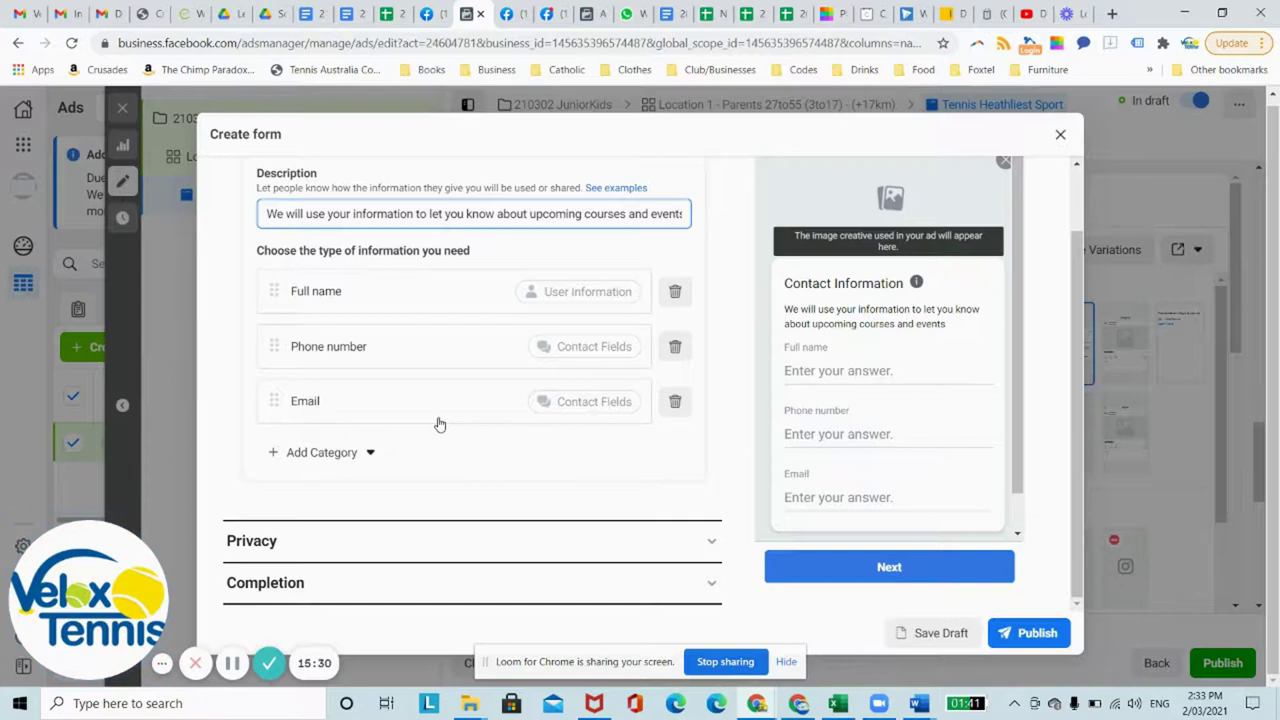
click(705, 544)
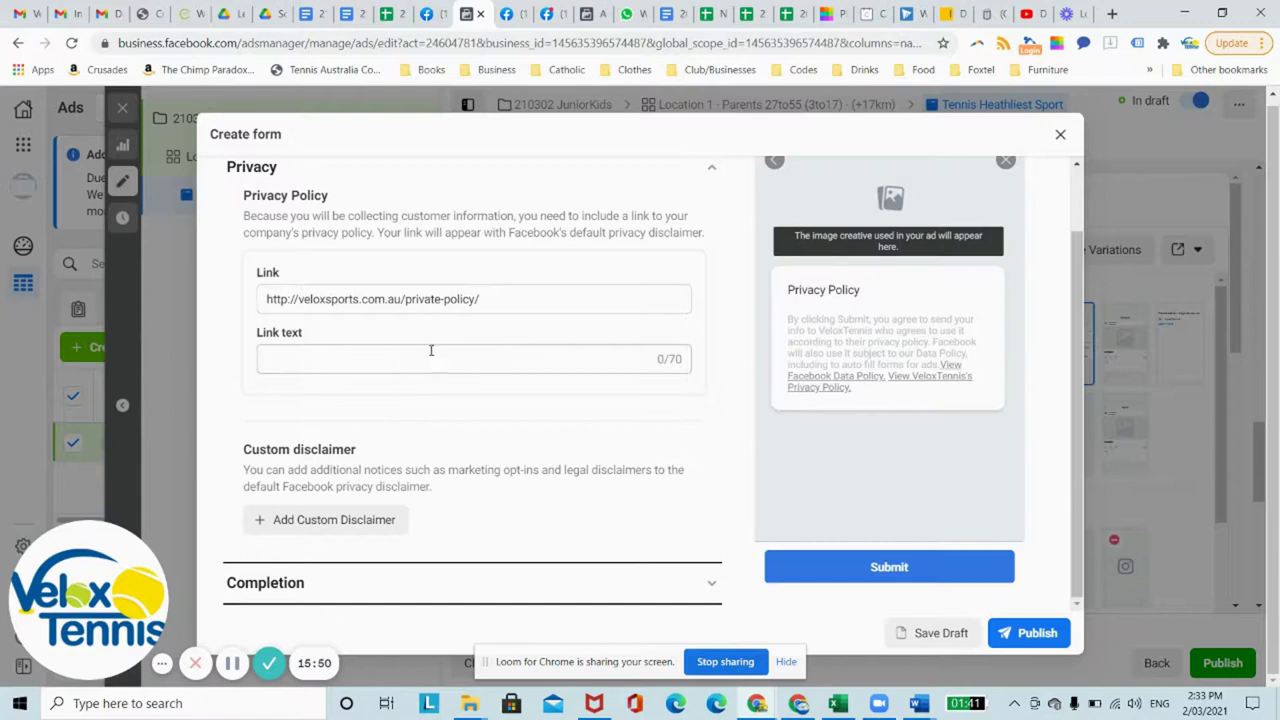
Check the completion screen's Call Business button, 'Call Velox Tennis', then close the copied form
click(309, 587)
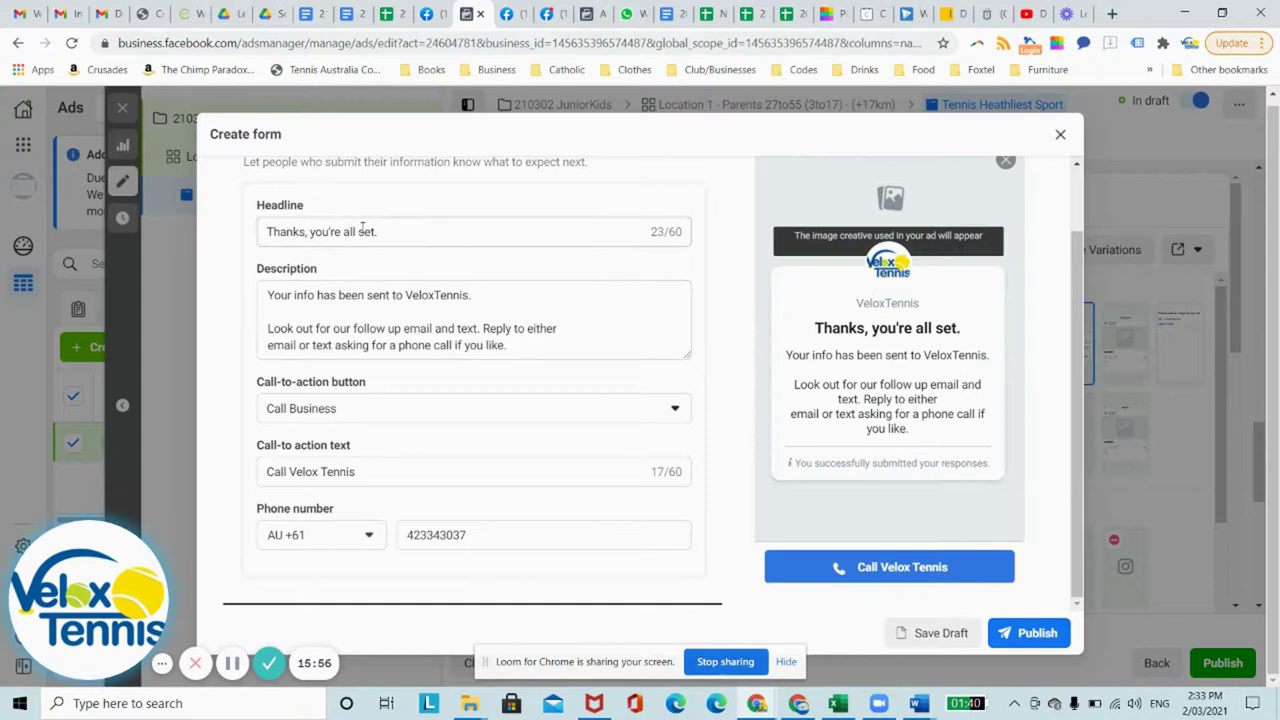
click(298, 328)
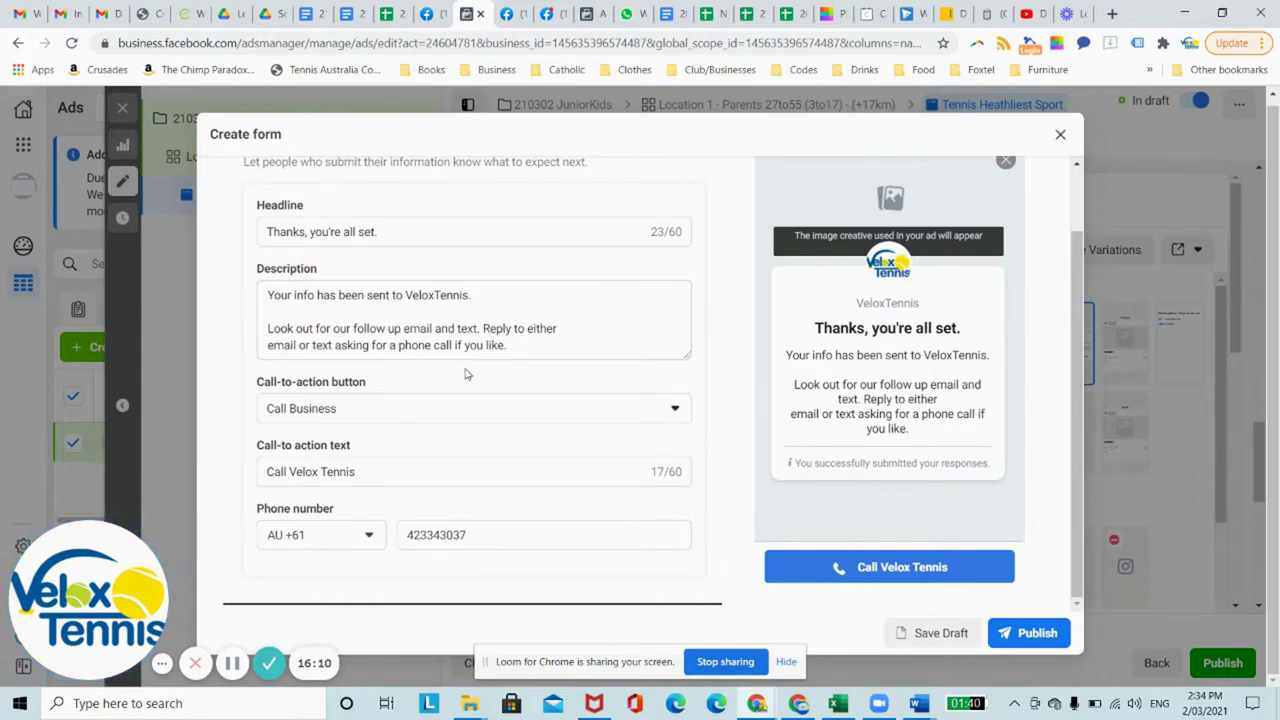
click(367, 409)
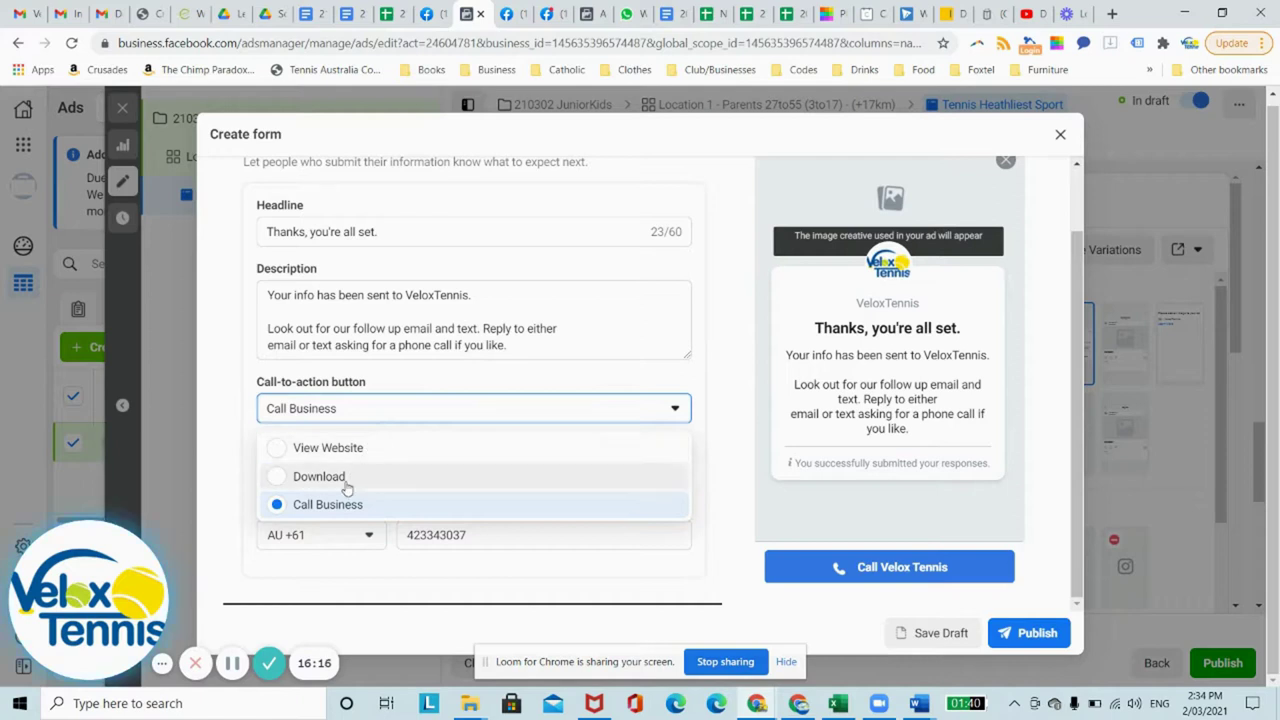
click(410, 416)
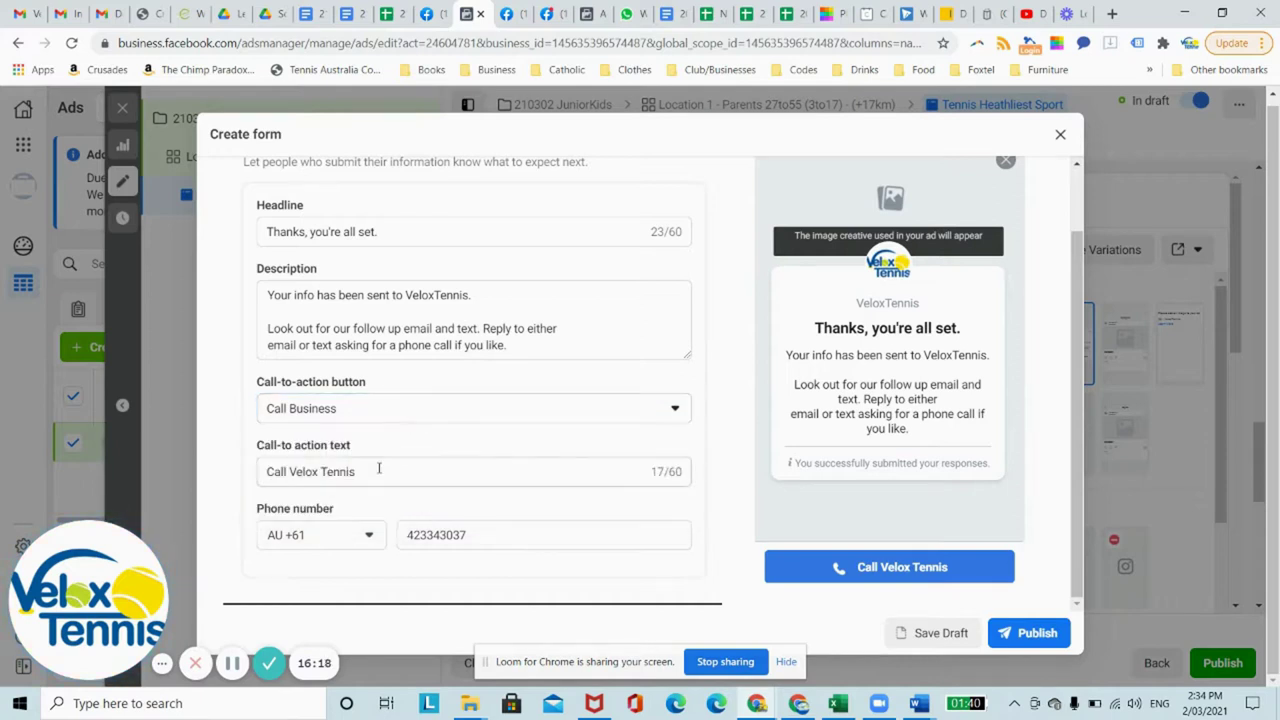
click(381, 464)
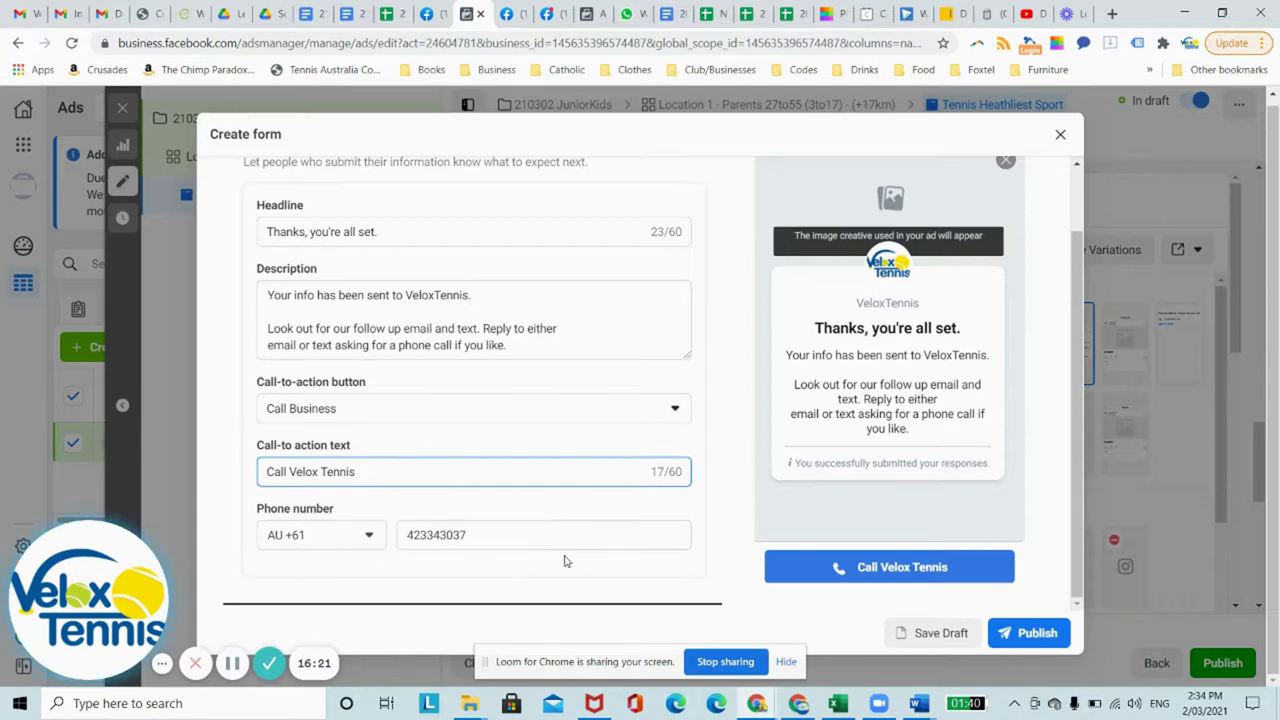
click(1061, 134)
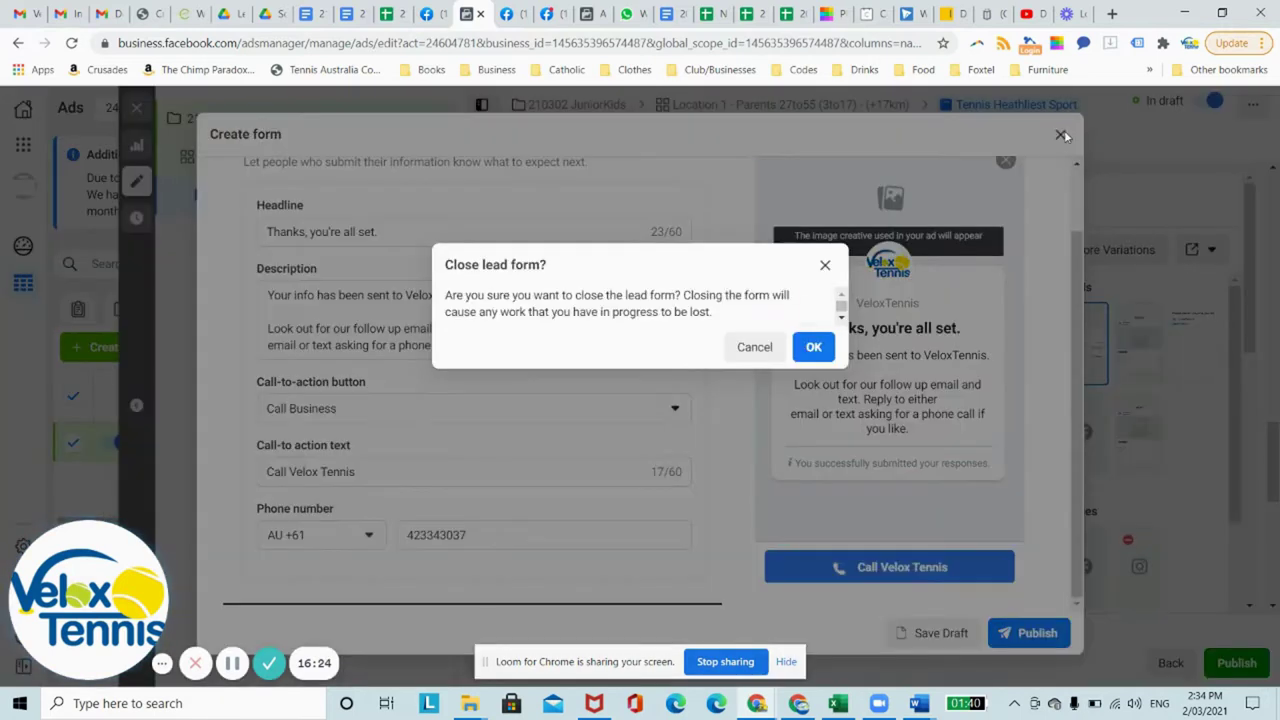
Discard the form copy and scroll to Tracking to check the VeloxTennisPixel website events
click(814, 347)
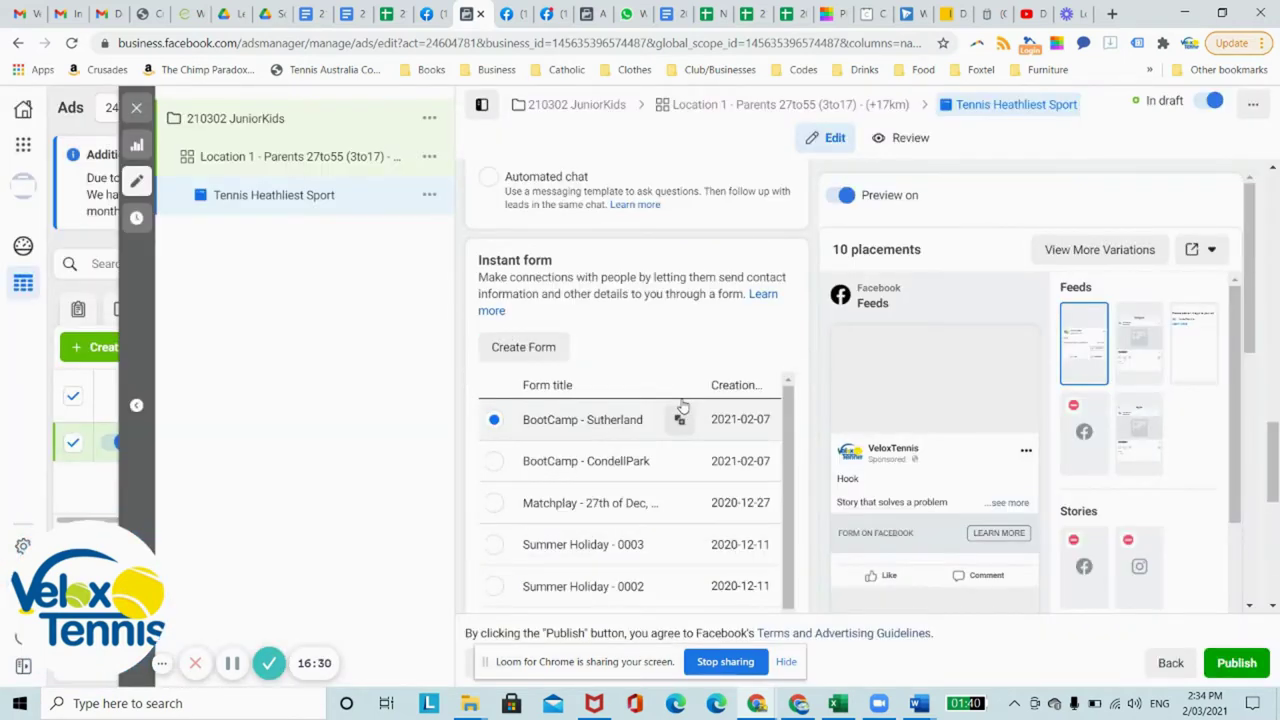
scroll(678, 405, down, 3)
scroll(680, 405, down, 3)
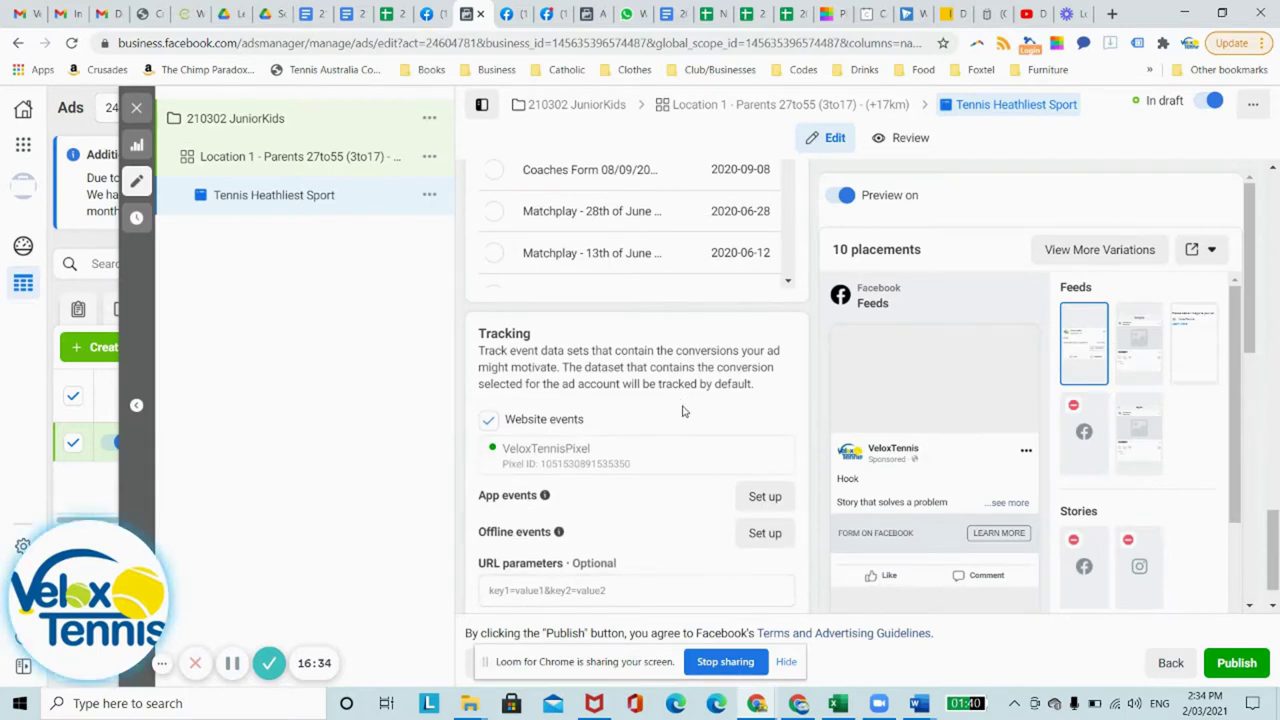
scroll(680, 409, down, 1)
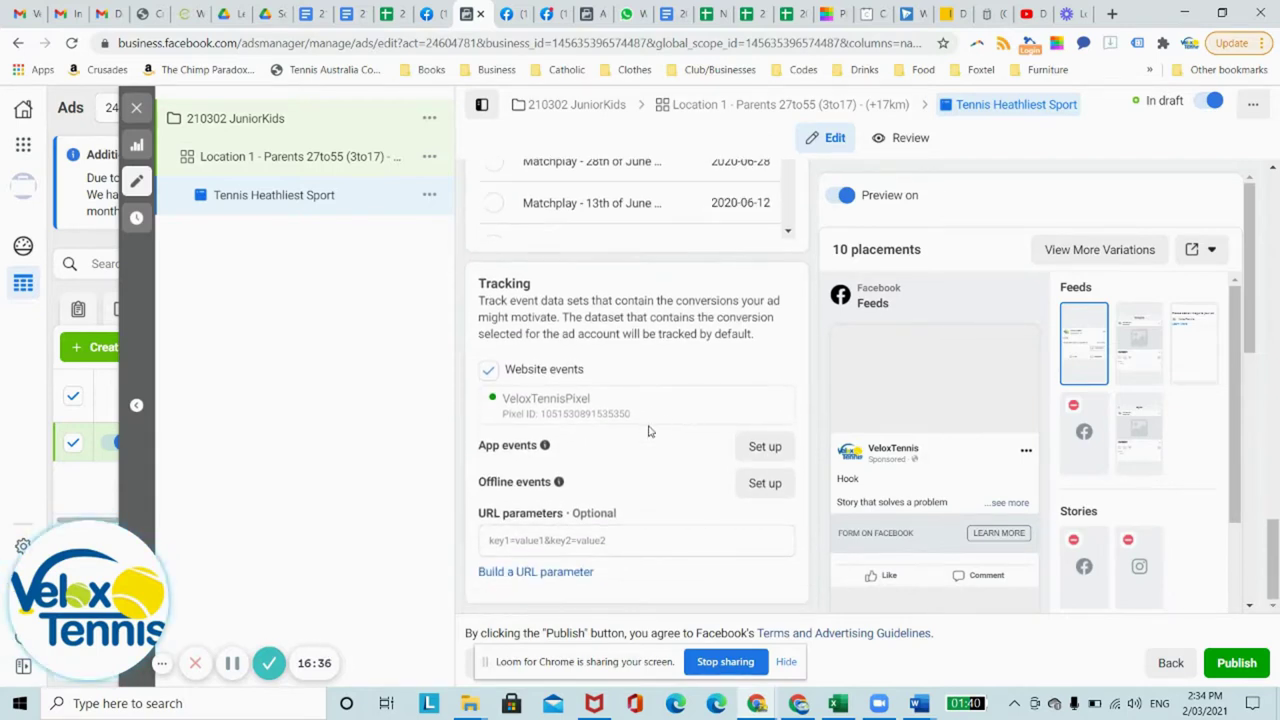